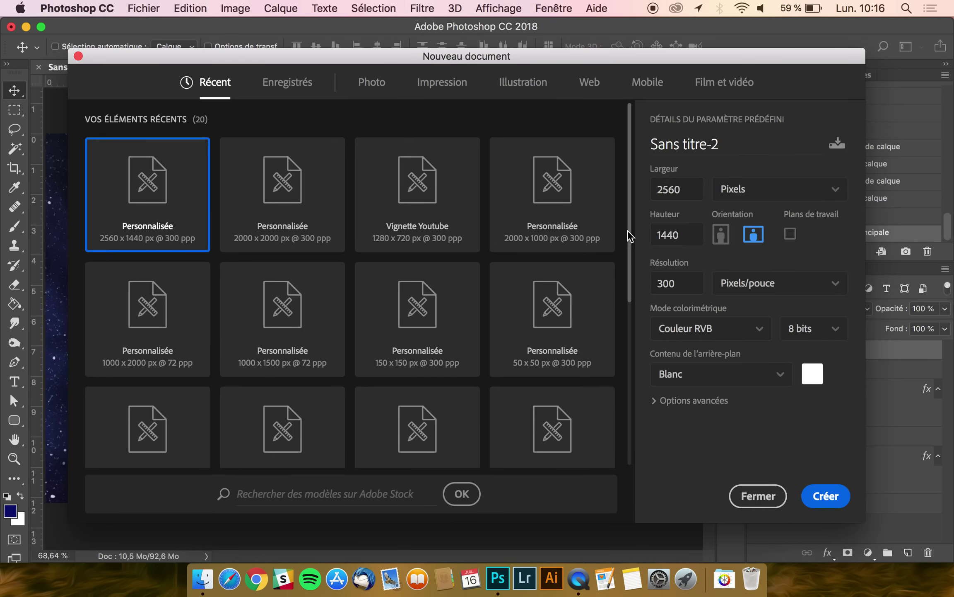
Step: Create a new white RGB document of 2560 × 1440 pixels at 300 pixels per inch
left_click(685, 189)
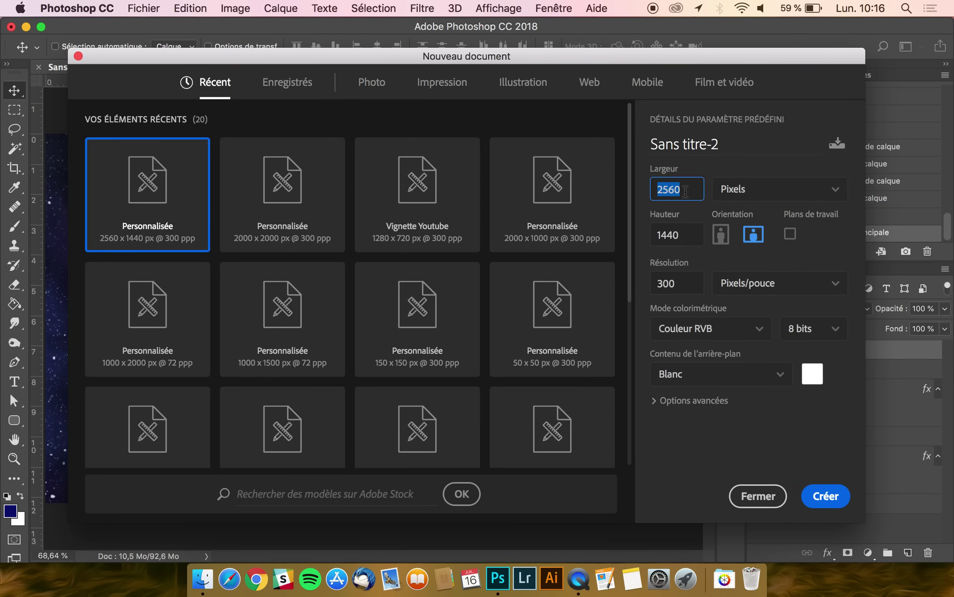
left_click(685, 231)
left_click(685, 193)
left_click(685, 232)
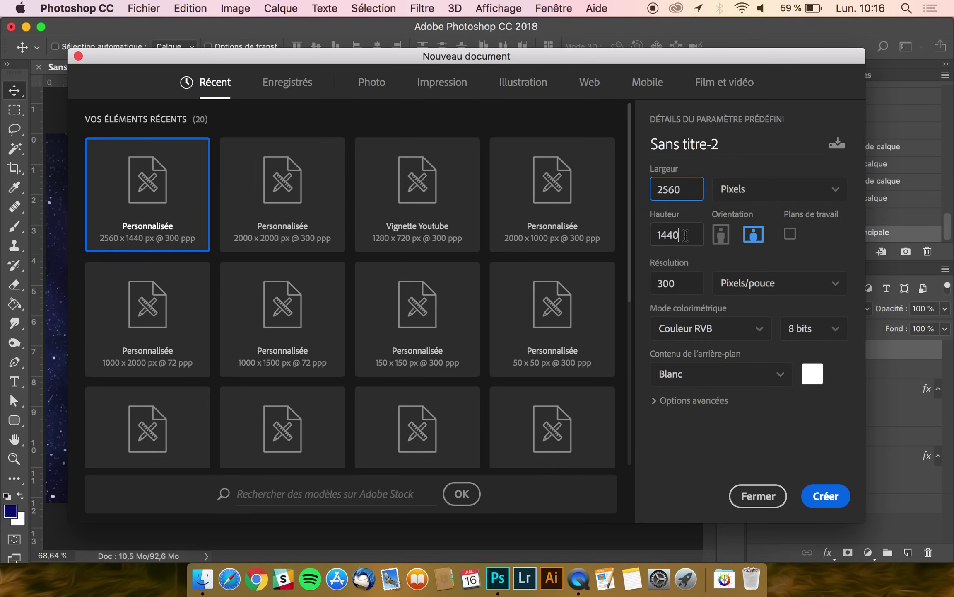
left_click(686, 285)
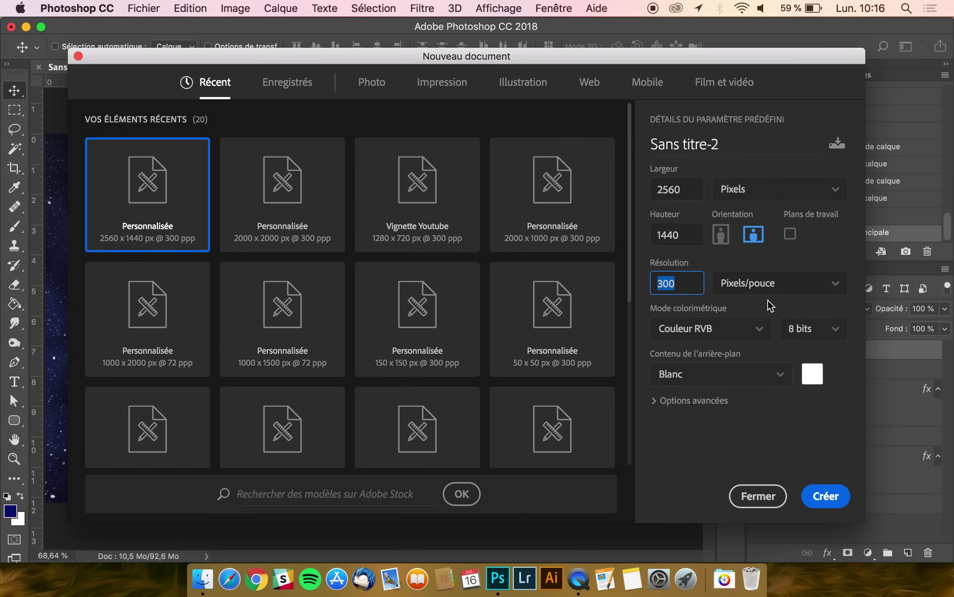
left_click(826, 495)
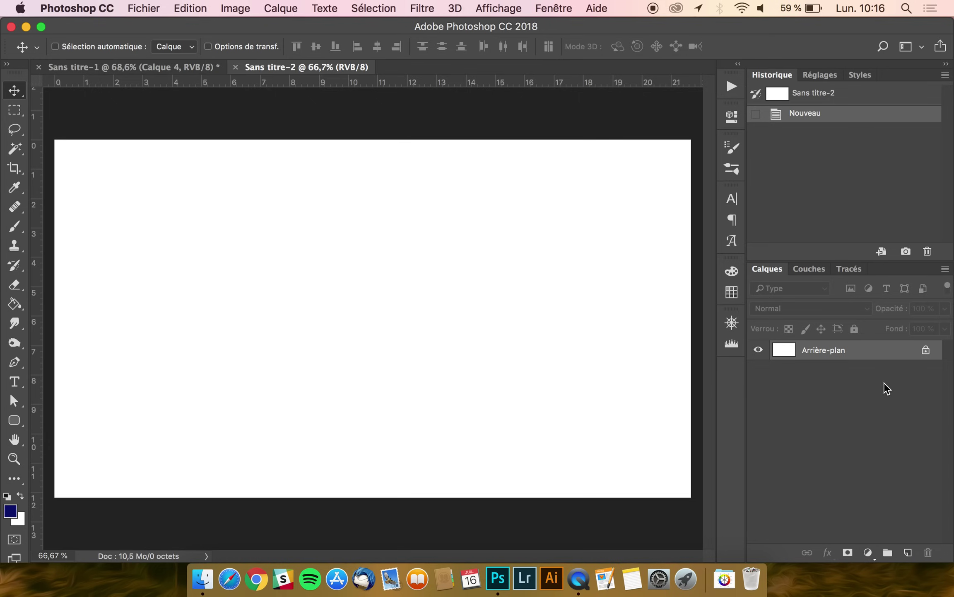
Step: Convert the locked background into a regular layer and fill it with black (#000000) using the Paint Bucket
left_click(927, 351)
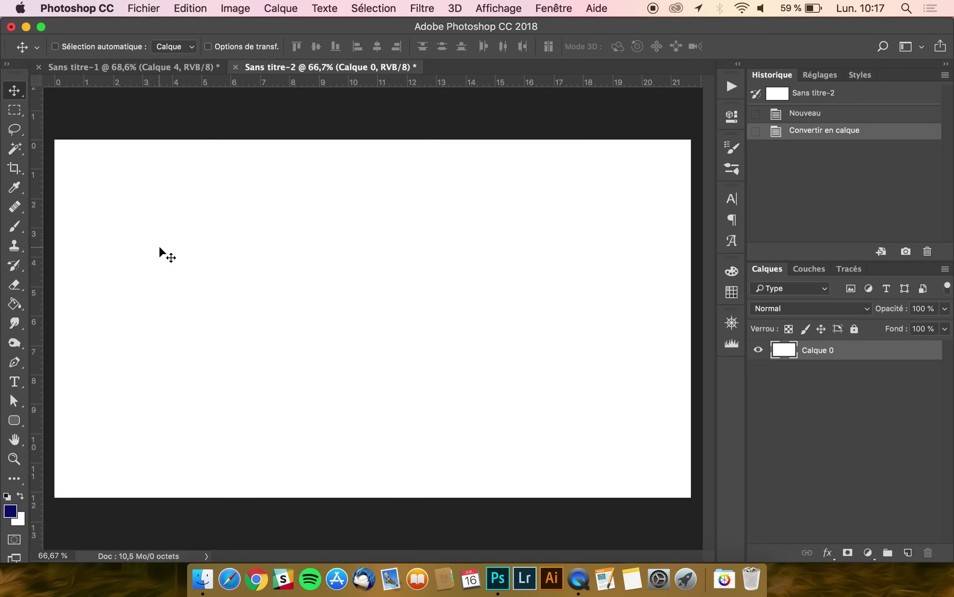
left_click(14, 307)
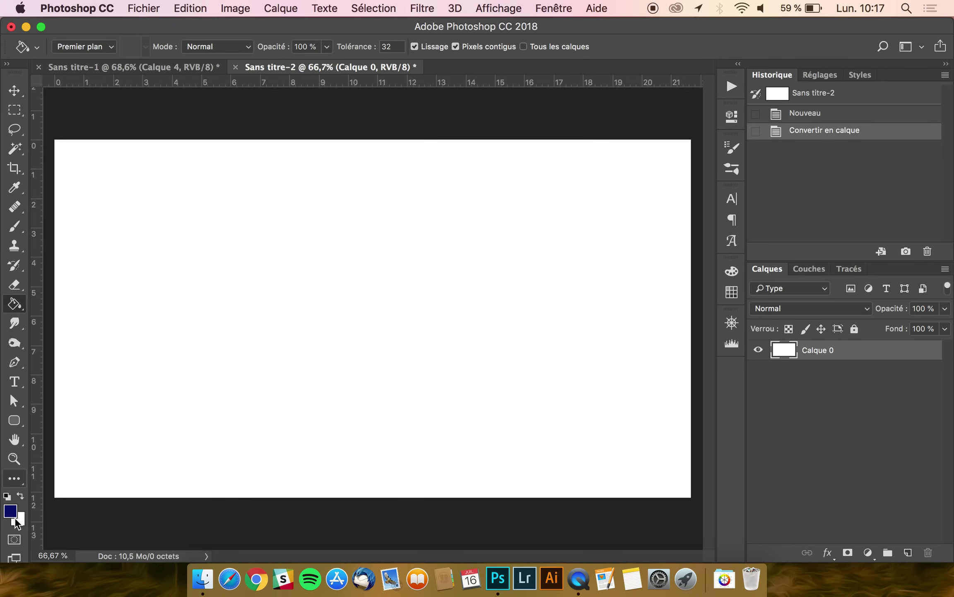
left_click(10, 511)
left_click(597, 384)
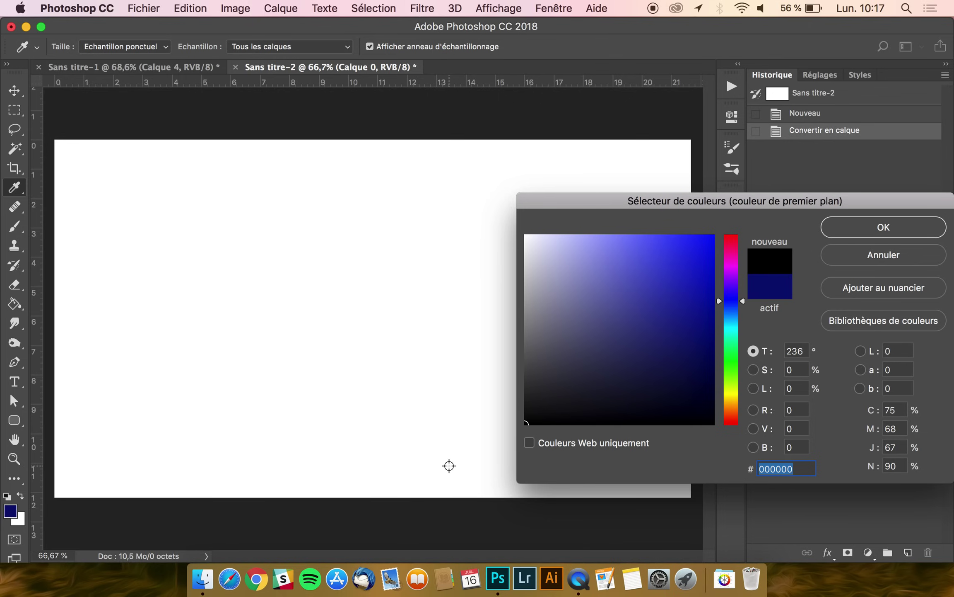
left_click(875, 235)
left_click(390, 287)
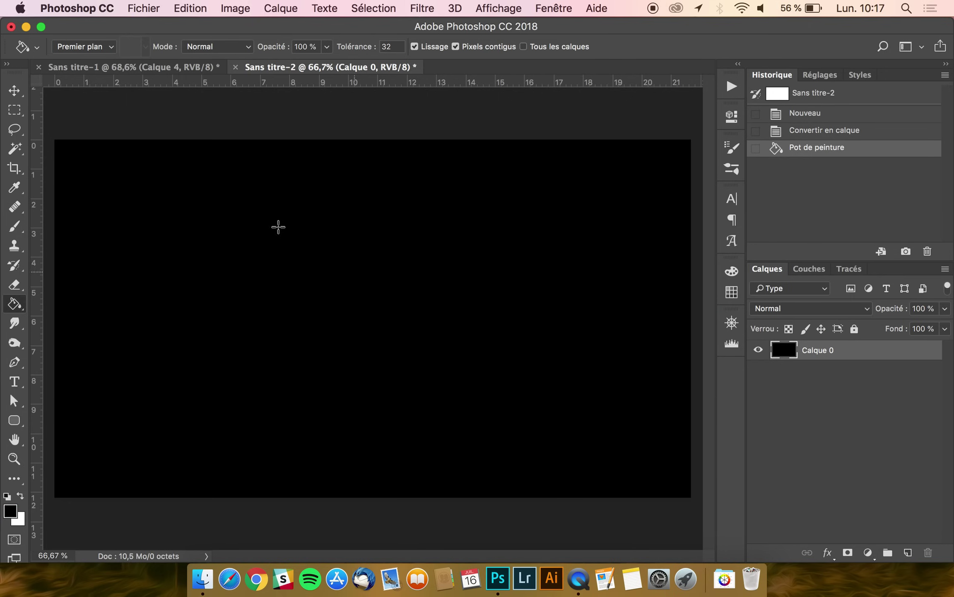
left_click(14, 90)
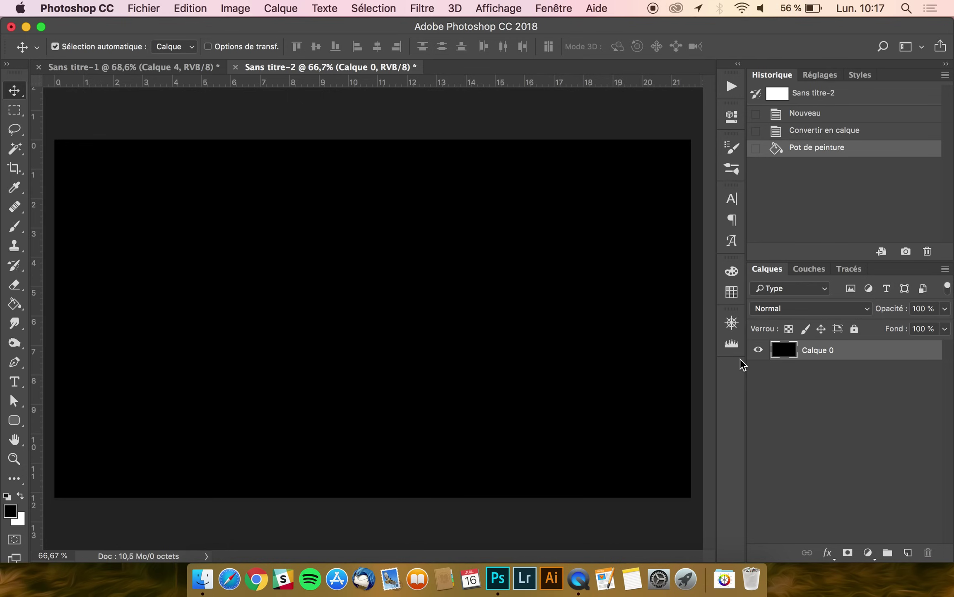
Step: Duplicate the black layer, then rename the lower layer "Fond" and the copy above it "Étoiles"
key("super+j")
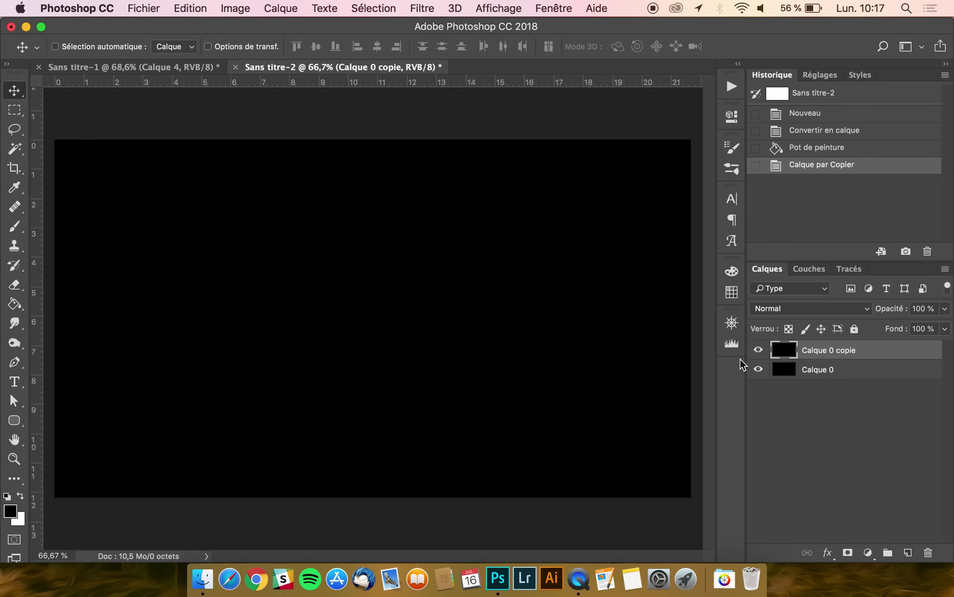
double_click(819, 368)
type("Fond")
key("Return")
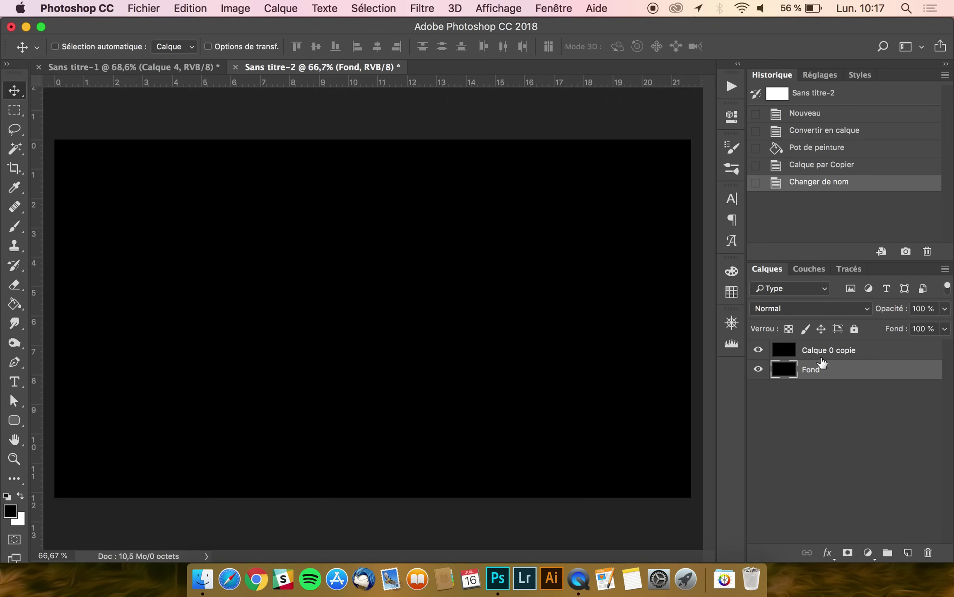
double_click(822, 350)
type("Étoiles")
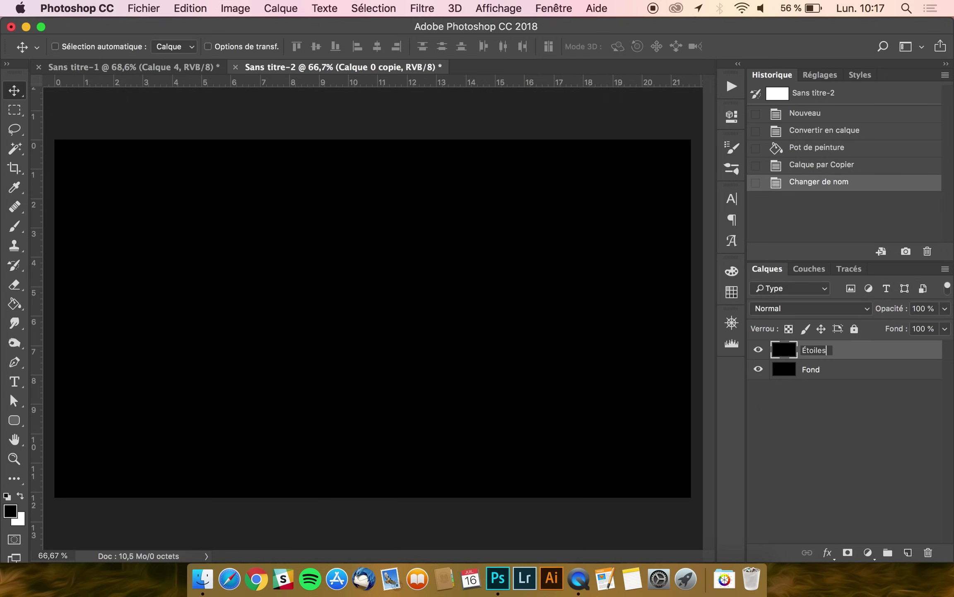
key("Return")
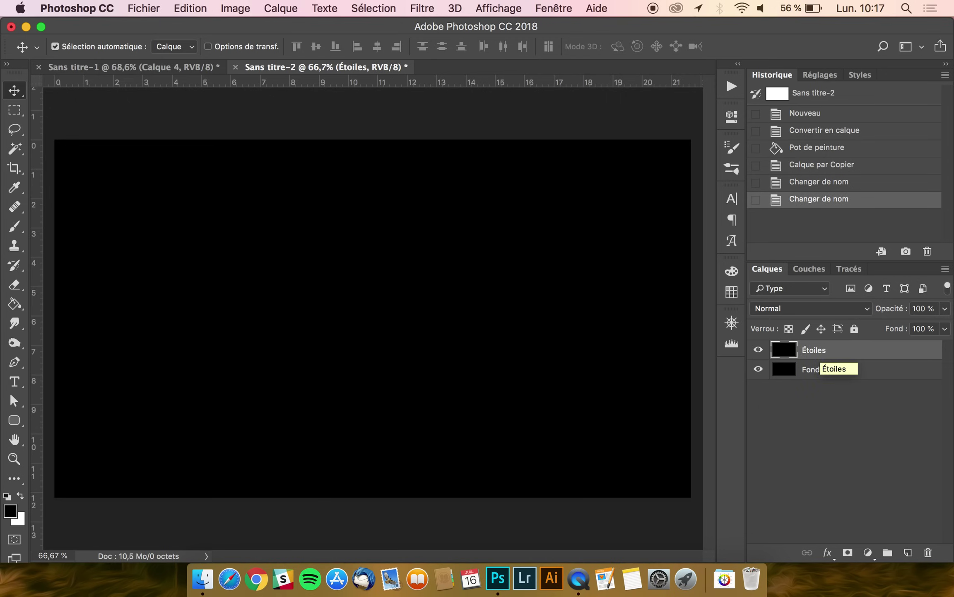
Step: Duplicate the Étoiles layer twice and hide both copies
key("super+j")
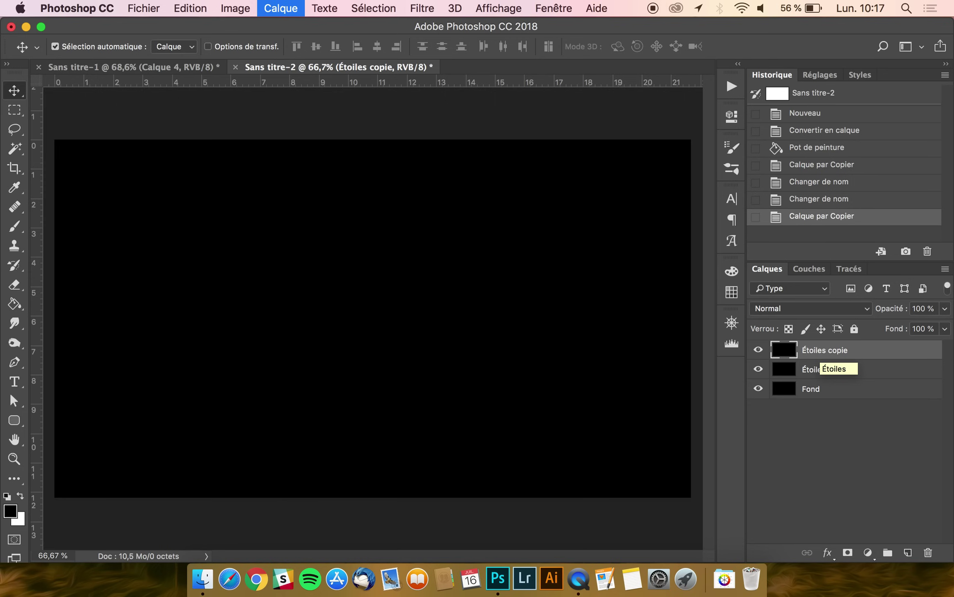
key("super+j")
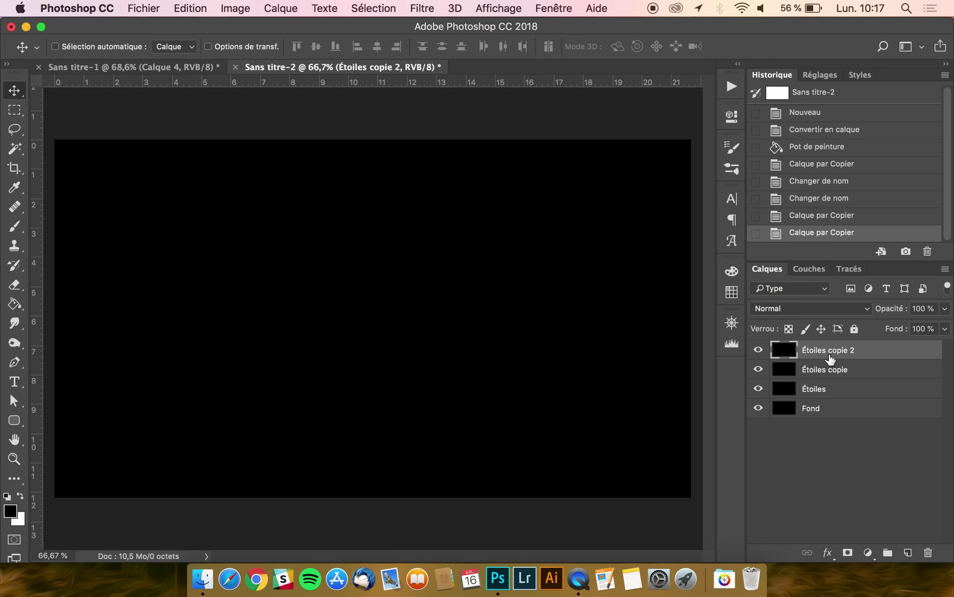
left_click(758, 349)
left_click(758, 369)
Step: Add 100% uniform monochromatic noise to the Étoiles layer
left_click(824, 391)
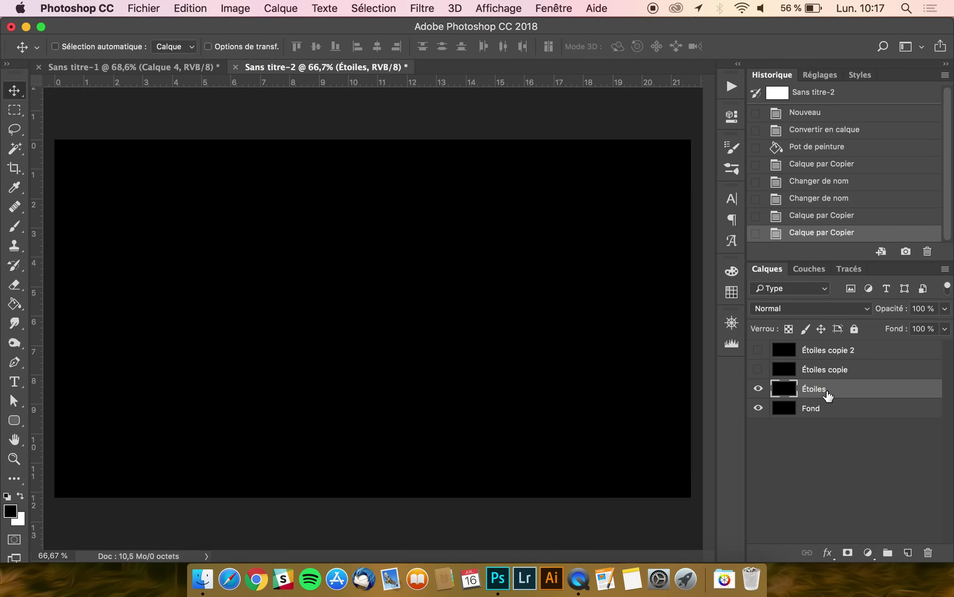
left_click(423, 11)
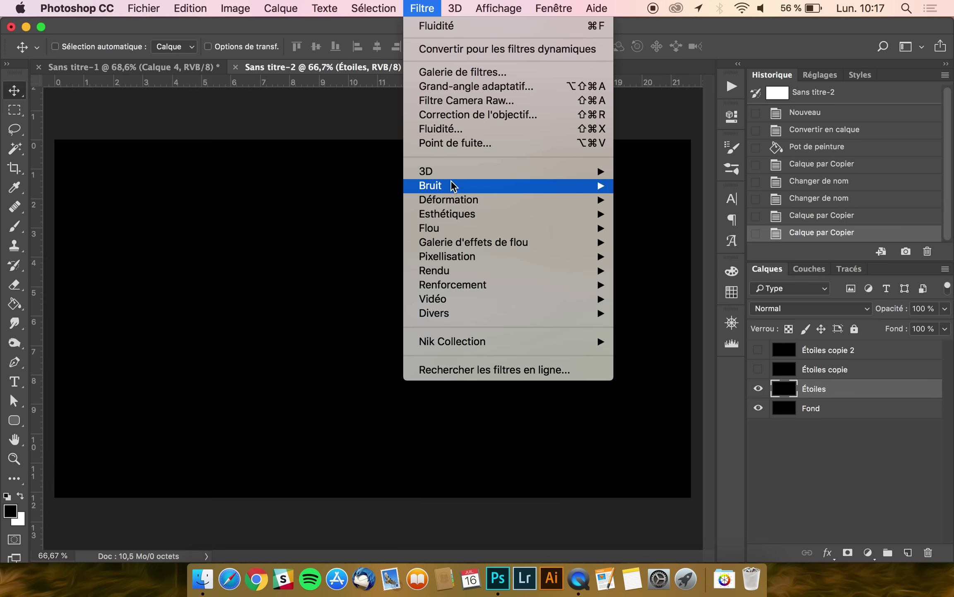
mouse_move(453, 186)
left_click(680, 186)
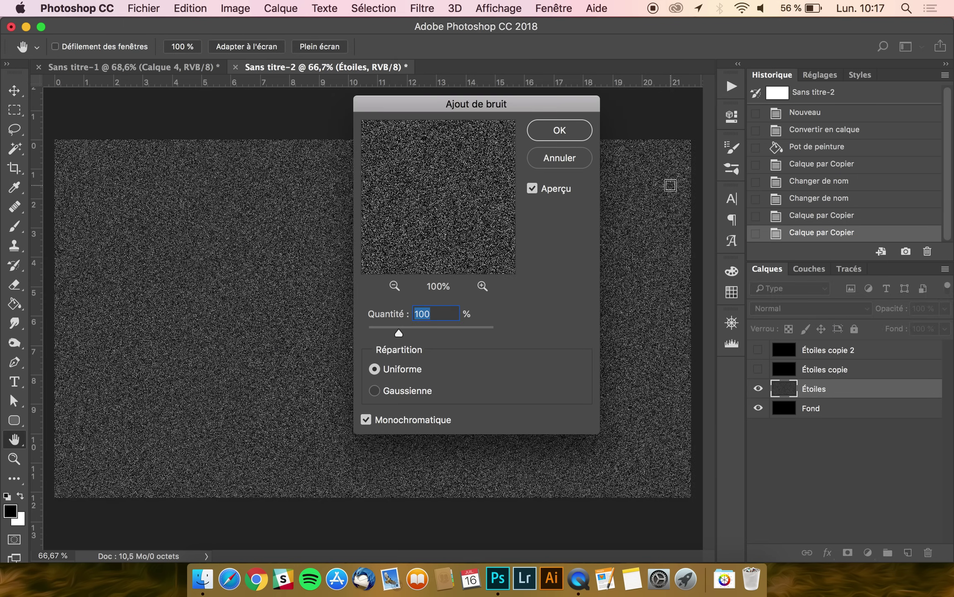
left_click(432, 313)
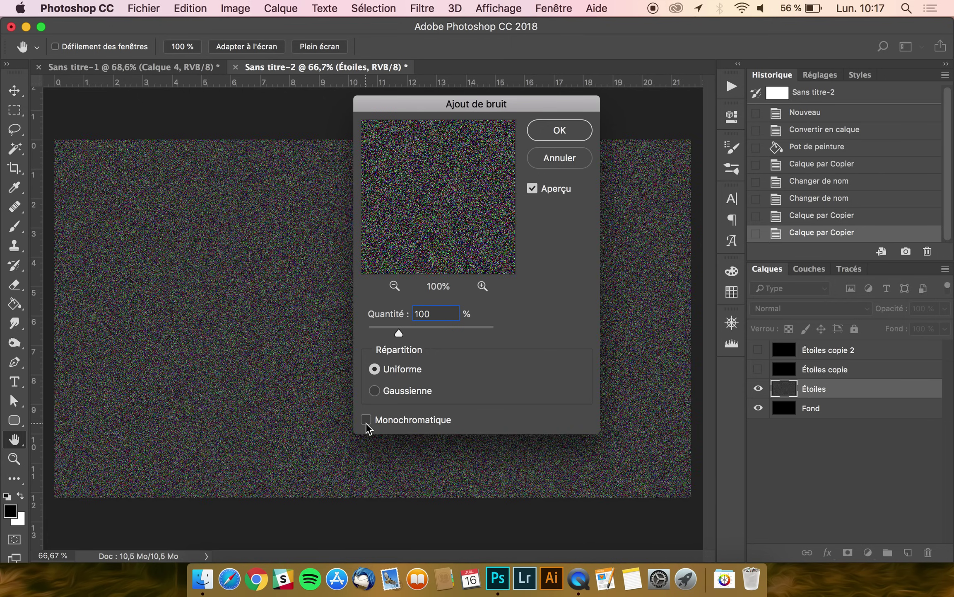
left_click(367, 422)
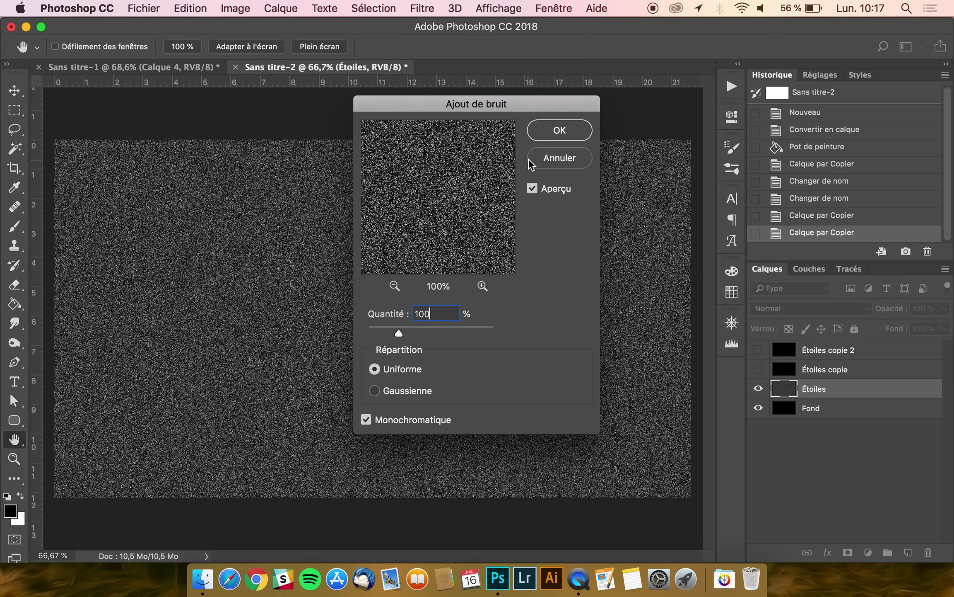
left_click(558, 130)
Step: Apply a Gaussian blur with a 2-pixel radius to the noise on the Étoiles layer
left_click(422, 8)
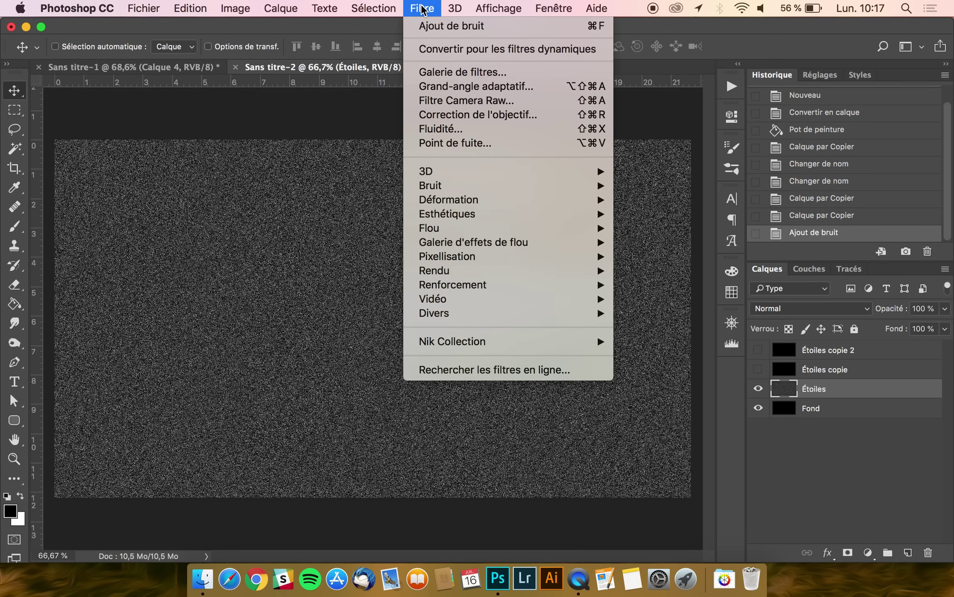
mouse_move(453, 227)
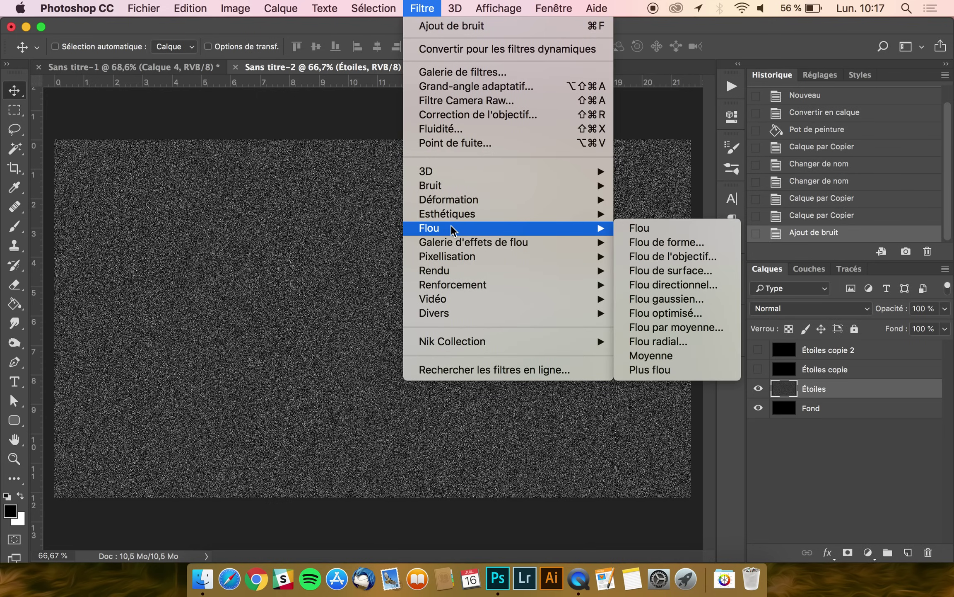
left_click(700, 299)
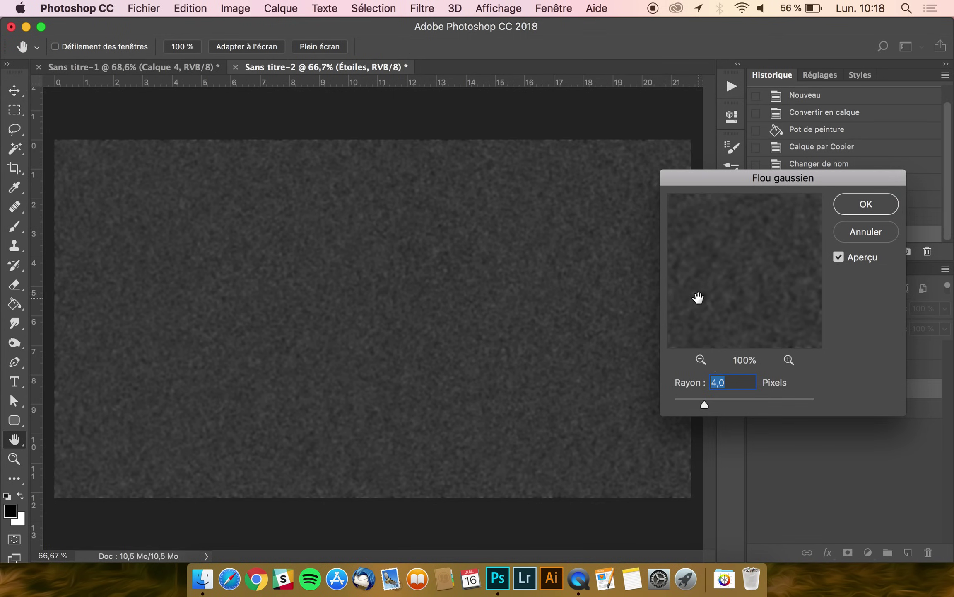
type("2")
left_click(866, 210)
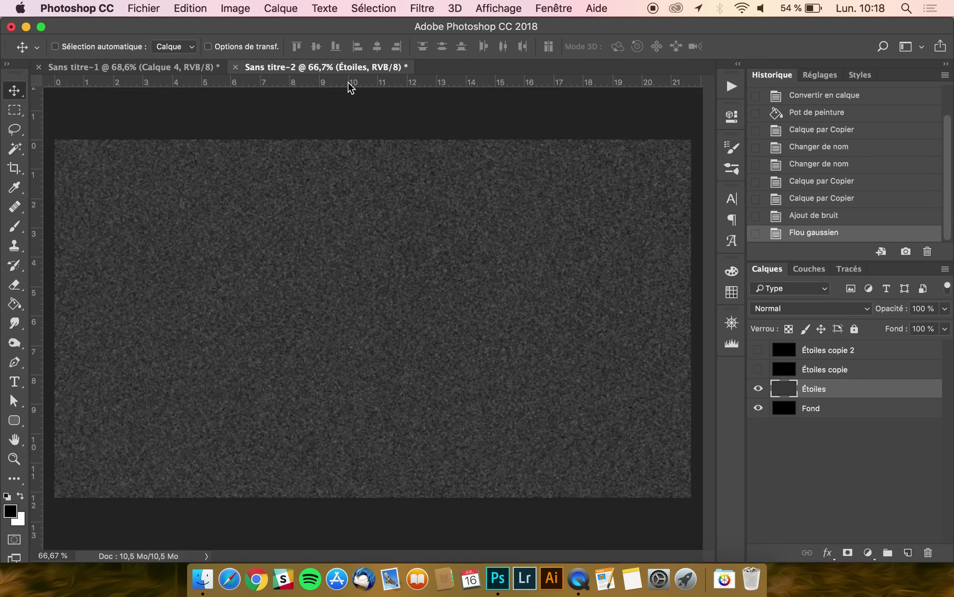
Step: Adjust the Étoiles layer's Levels to input values 85, 1.12 and 114 to turn the noise into scattered stars
left_click(235, 7)
mouse_move(258, 54)
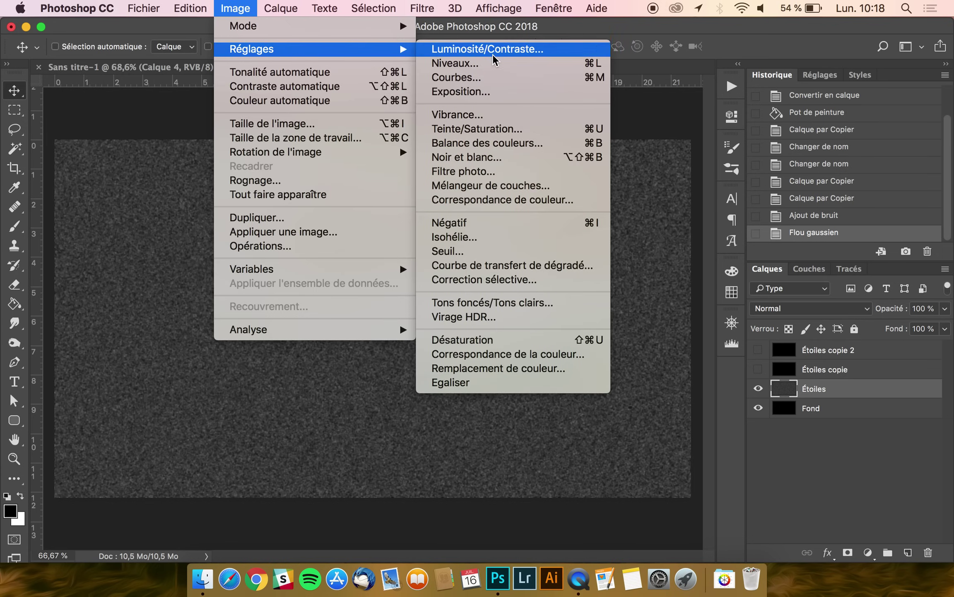
left_click(509, 65)
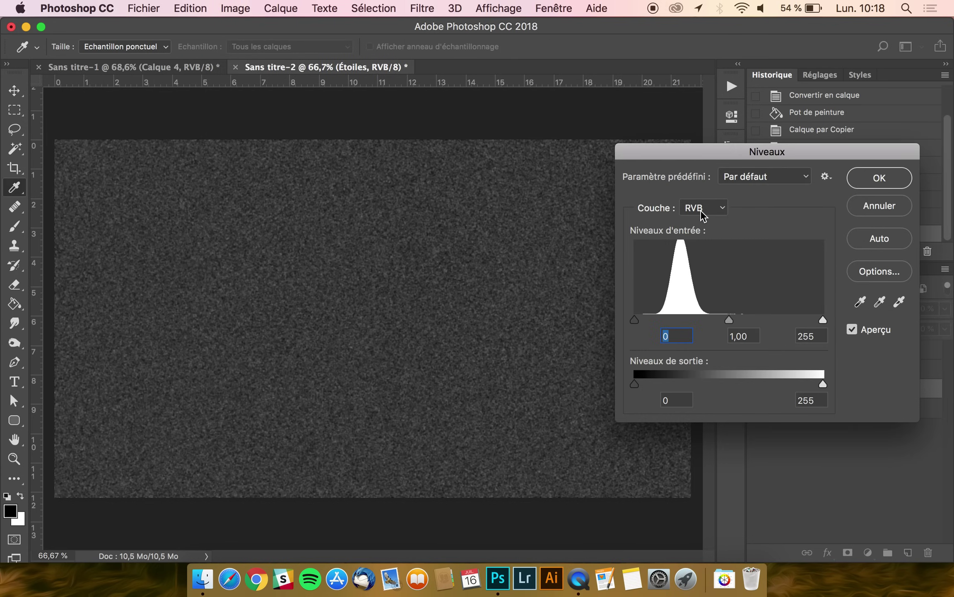
left_click_drag(636, 320, 694, 320)
left_click_drag(825, 323, 717, 325)
left_click(698, 319)
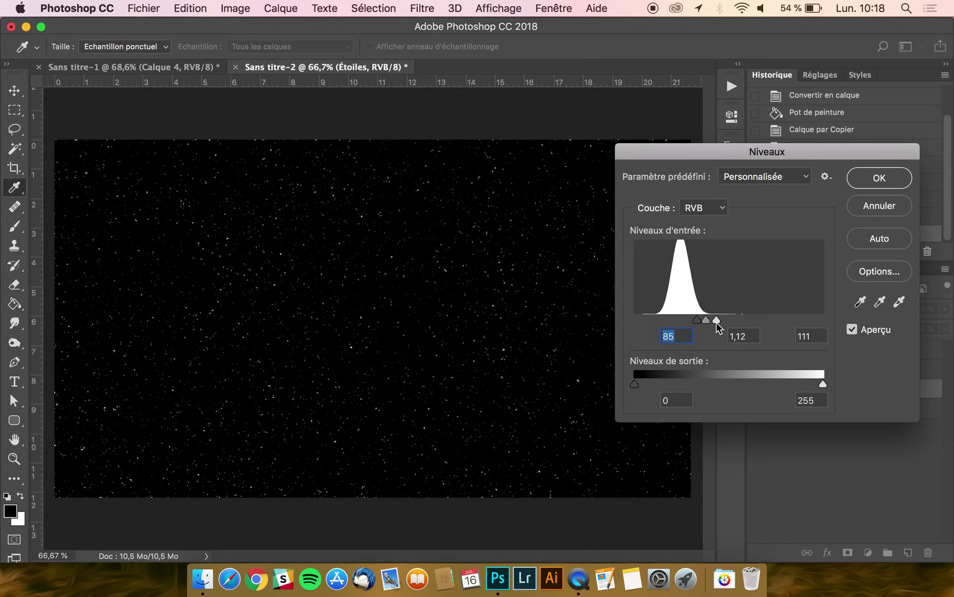
left_click_drag(717, 322, 719, 322)
left_click(719, 321)
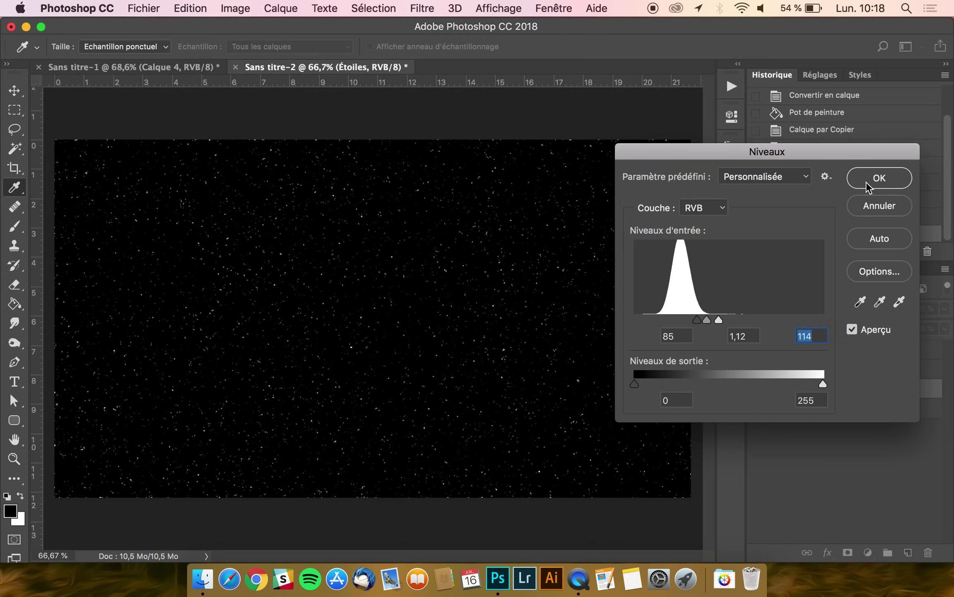
left_click(878, 178)
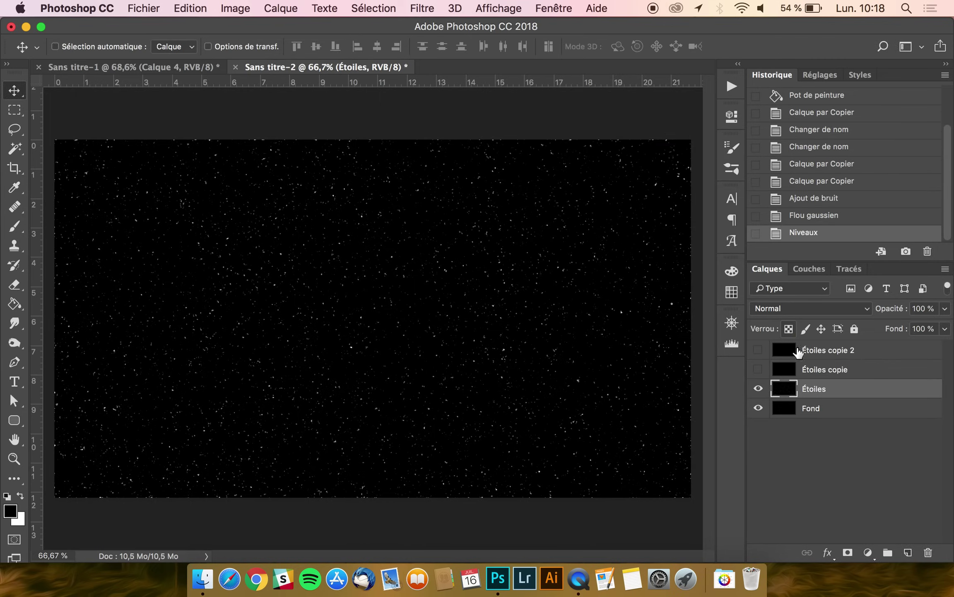
Step: Show the Étoiles copie layer and add 100% uniform monochromatic noise to it
left_click(805, 370)
left_click(758, 369)
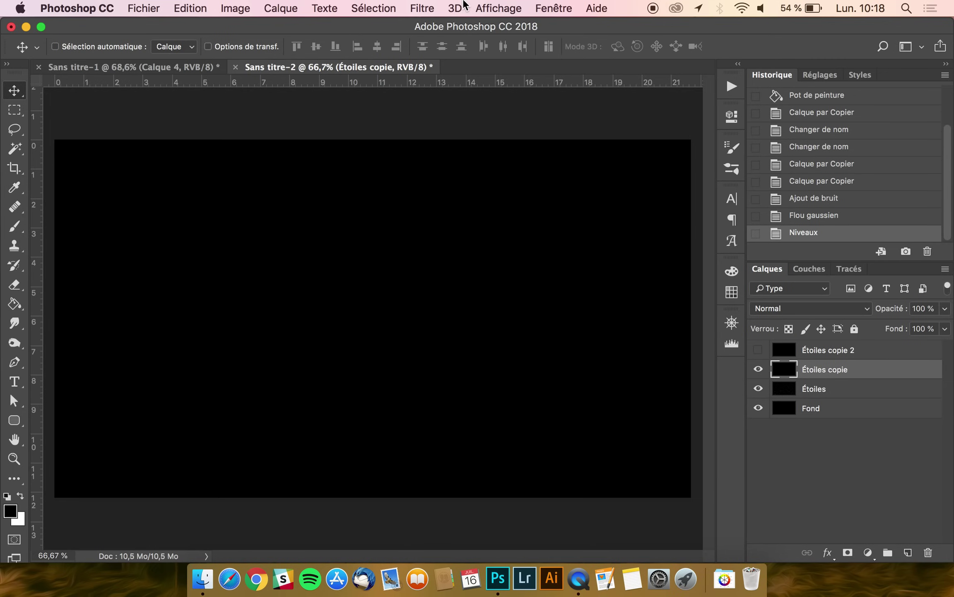
left_click(431, 8)
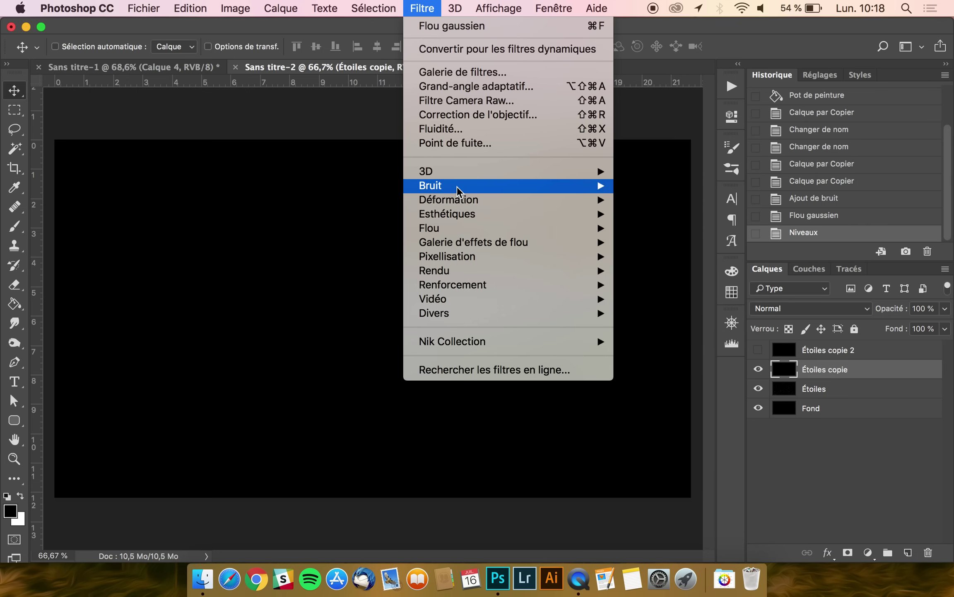
mouse_move(458, 186)
left_click(667, 186)
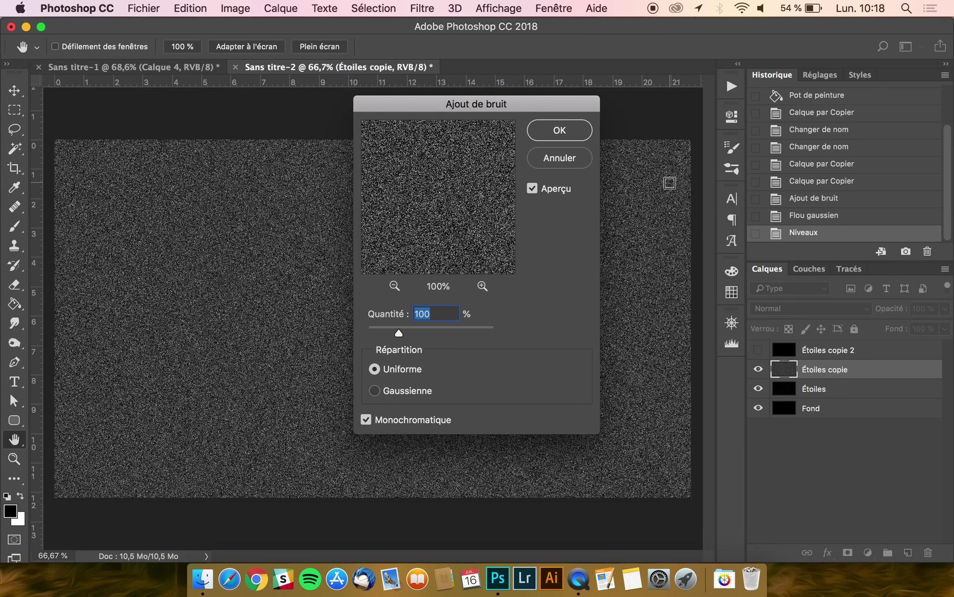
left_click(569, 132)
Step: Apply a Gaussian blur with a 4-pixel radius to the Étoiles copie layer
left_click(416, 6)
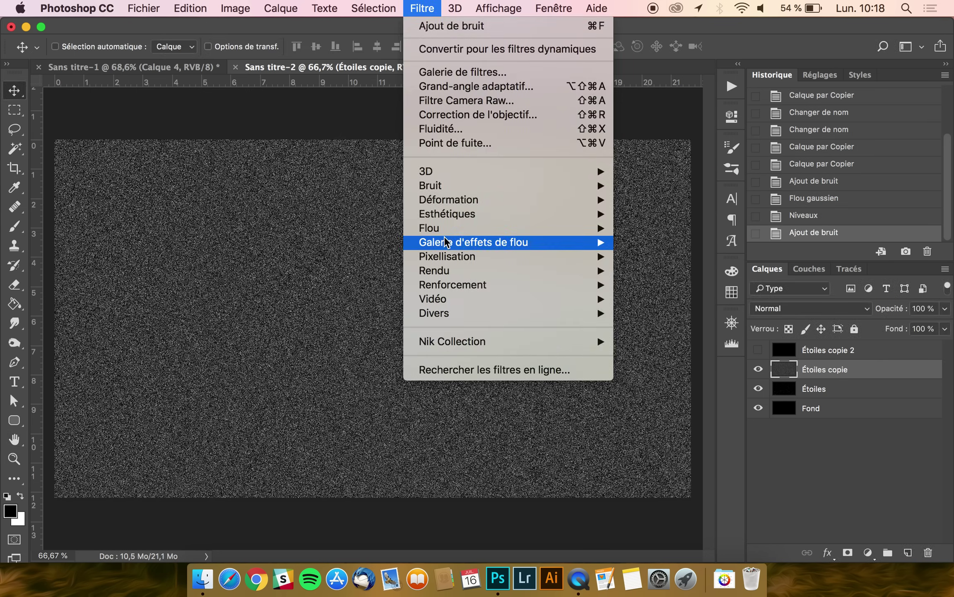
mouse_move(458, 229)
left_click(669, 306)
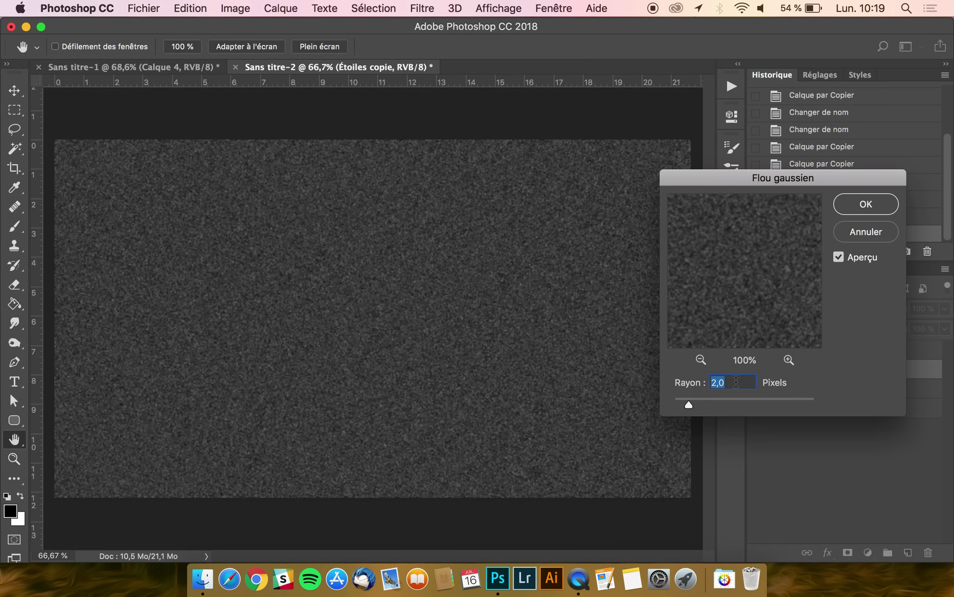
type("4")
left_click(865, 206)
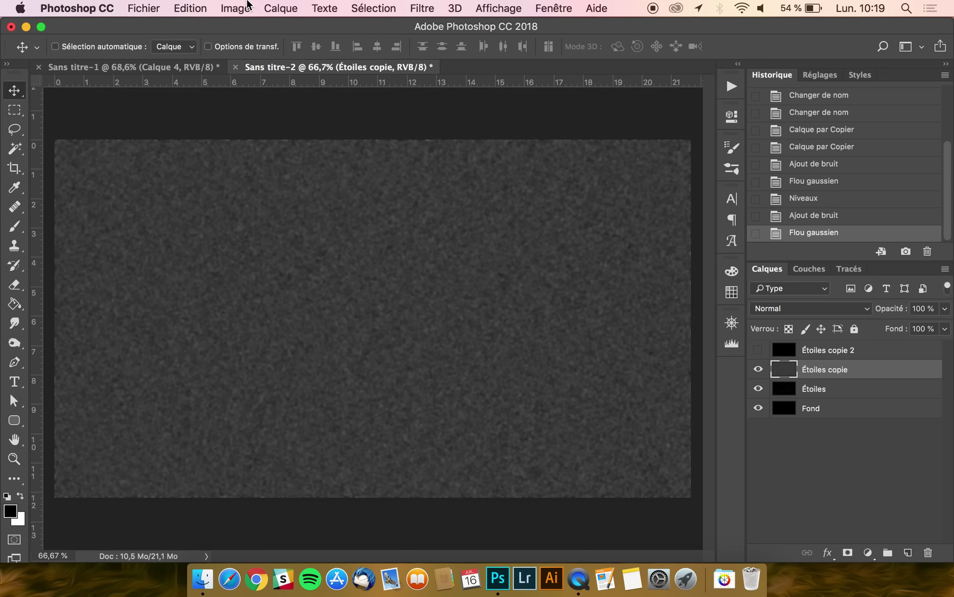
Step: Adjust the Étoiles copie layer's Levels to input values 80, 1.87 and 92 to turn the blurred noise into larger stars
left_click(234, 9)
mouse_move(250, 50)
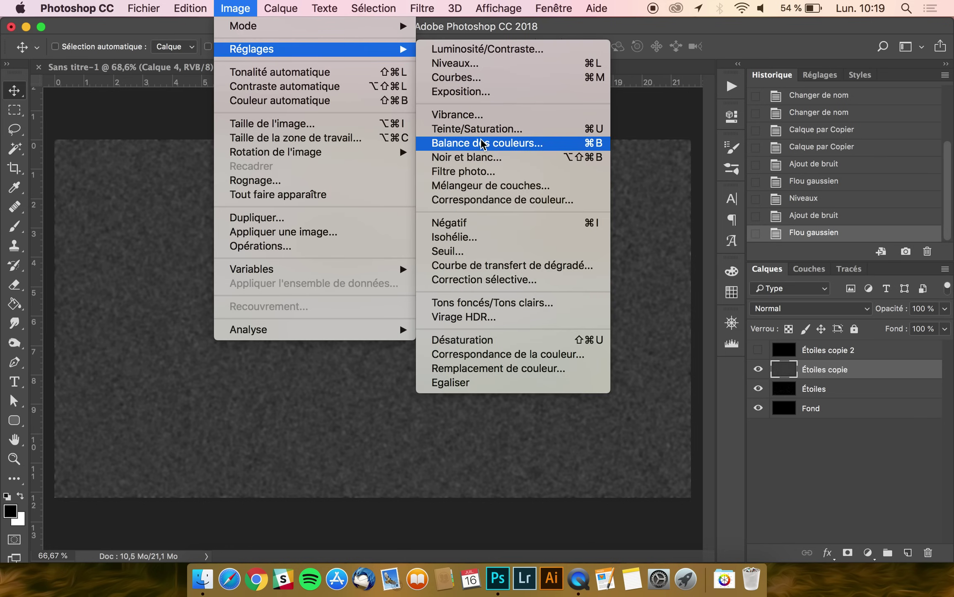
left_click(460, 66)
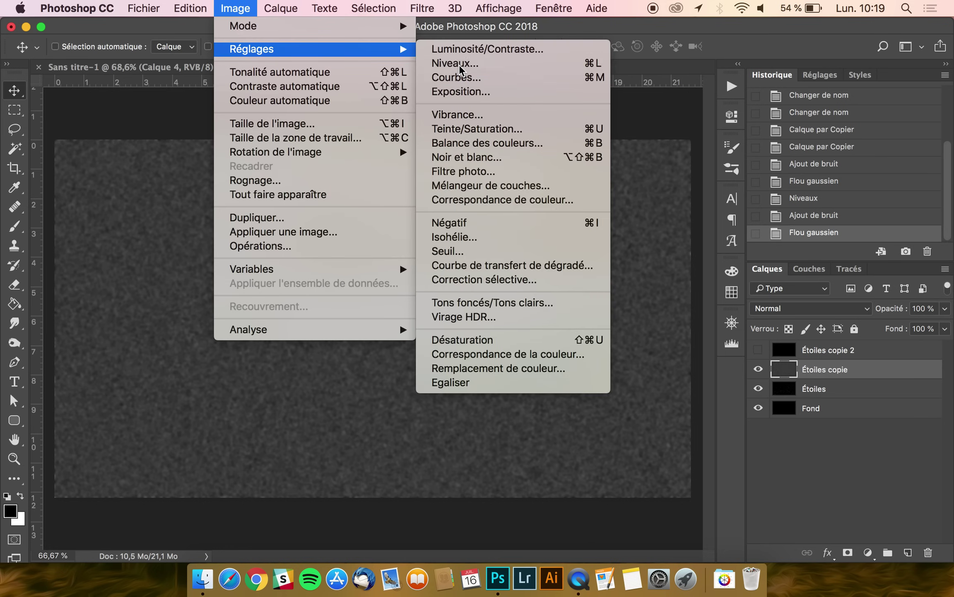
left_click_drag(635, 320, 694, 319)
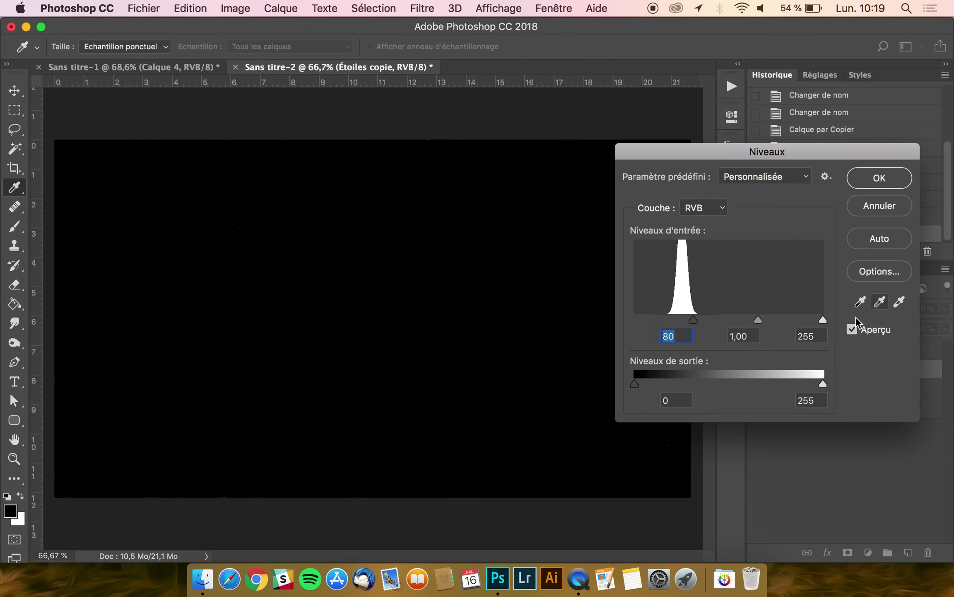
left_click_drag(823, 319, 696, 327)
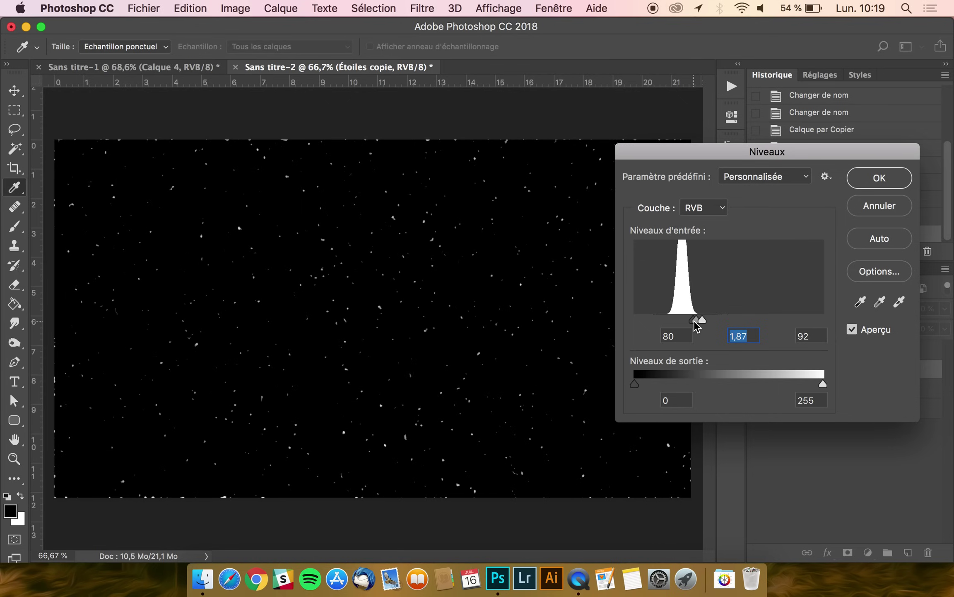
left_click(694, 322)
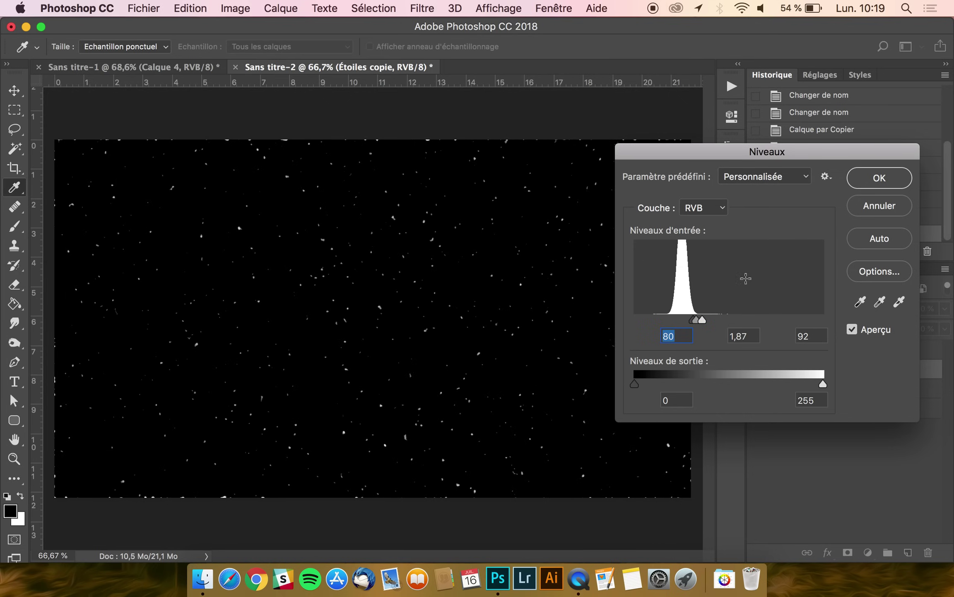
left_click(874, 182)
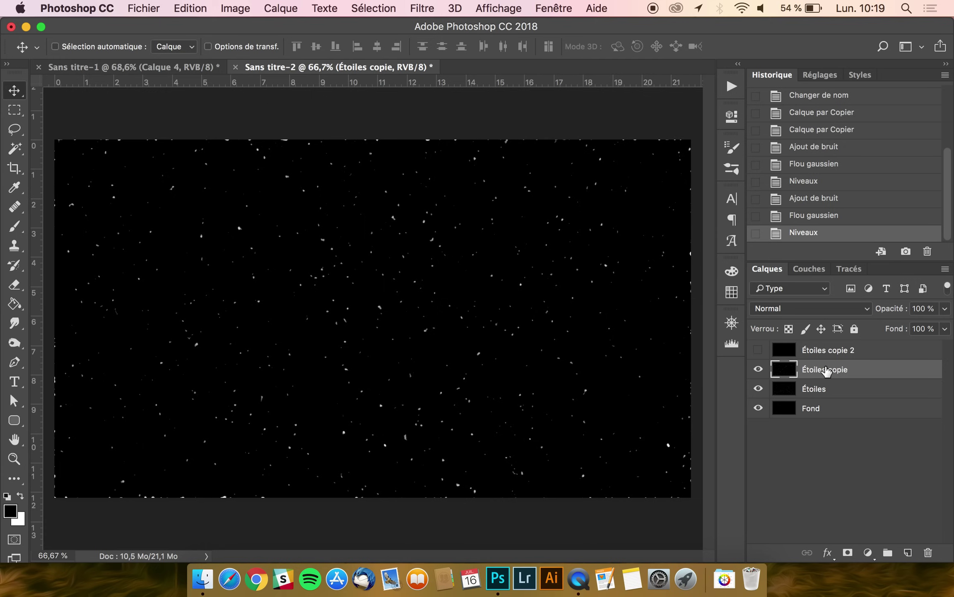
Step: Select the stars on the Étoiles copie layer with an inverted Color Range selection at tolerance 200
left_click(376, 7)
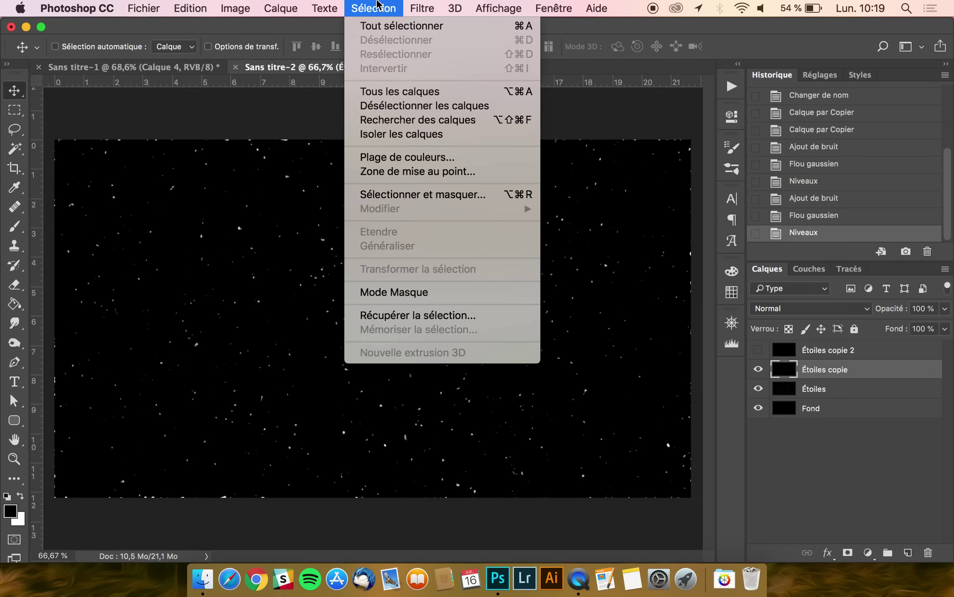
left_click(401, 158)
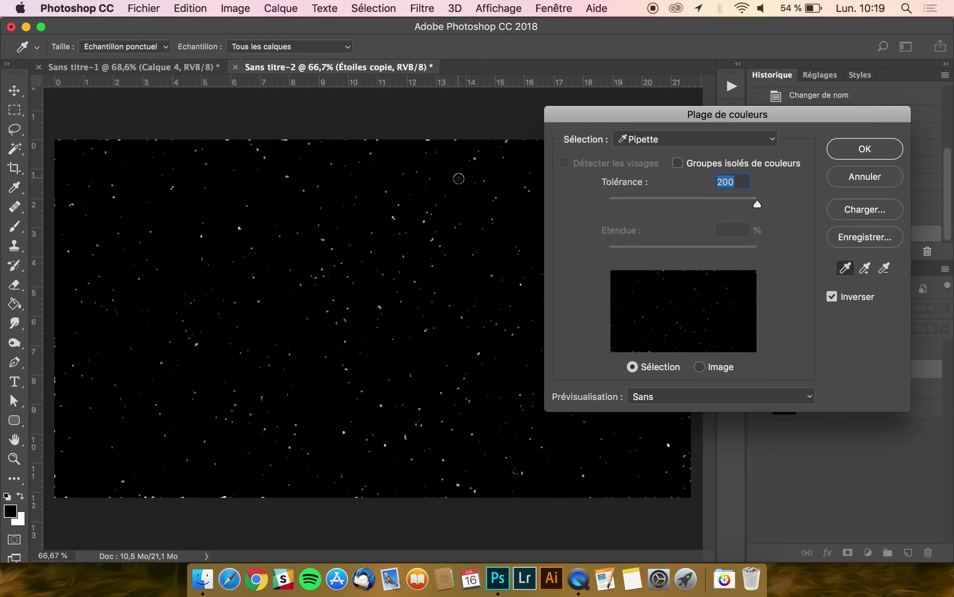
left_click(833, 297)
left_click(833, 298)
left_click(880, 149)
Step: Hide the Étoiles and Fond layers so that only Étoiles copie is displayed
scroll(606, 172, "up", 5)
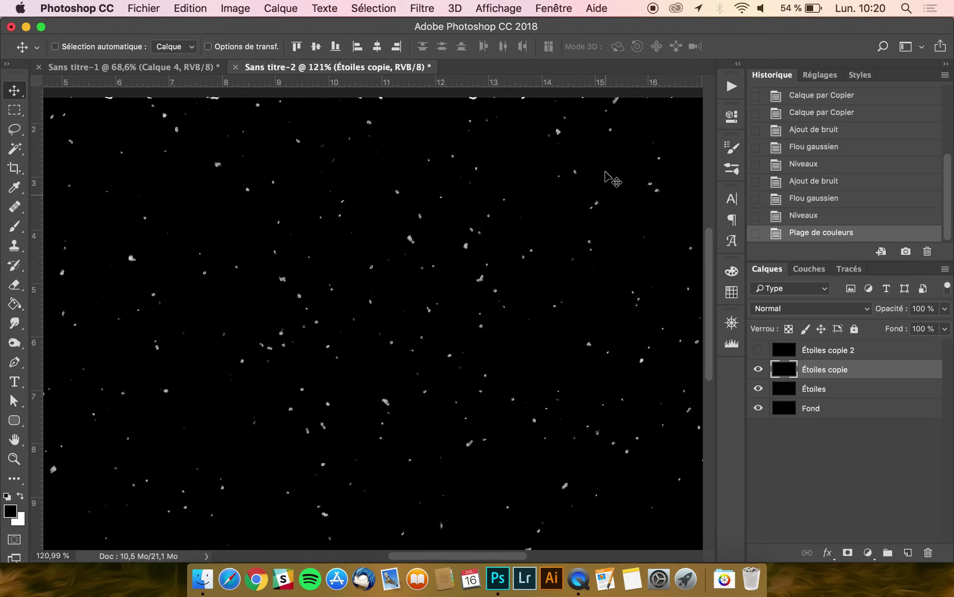
scroll(606, 172, "up", 3)
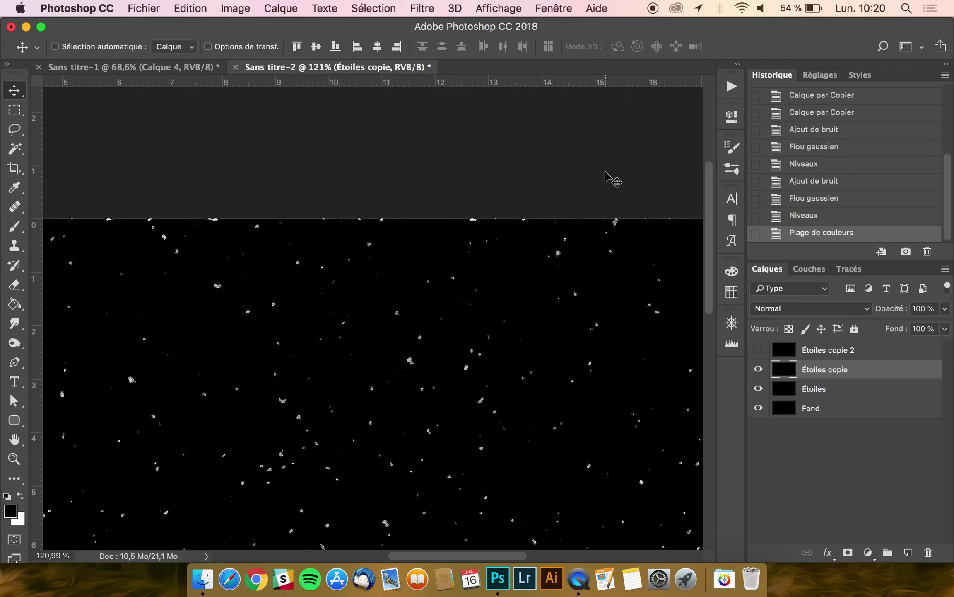
scroll(606, 171, "up", 4)
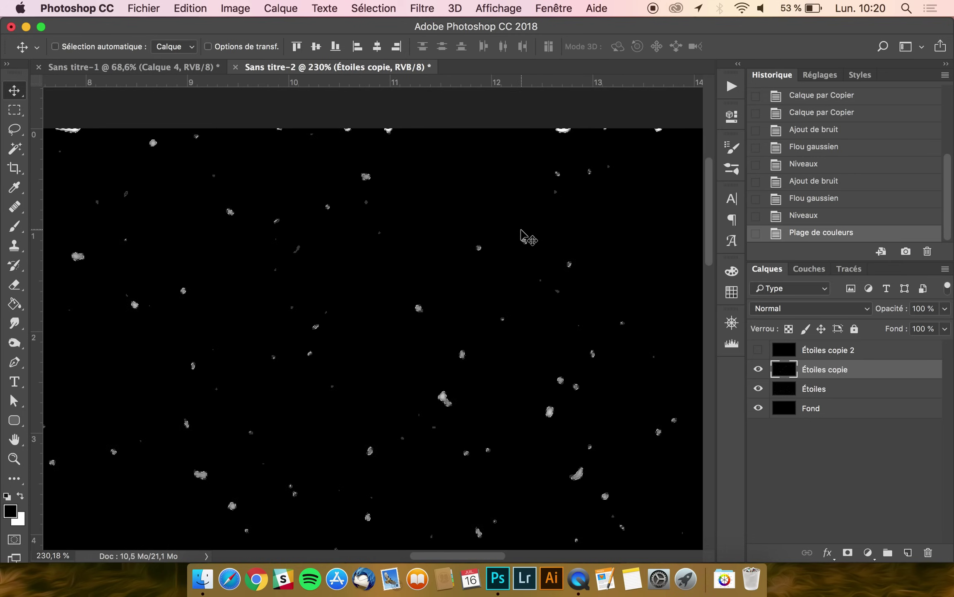
scroll(522, 232, "down", 5)
left_click(758, 388)
left_click(758, 407)
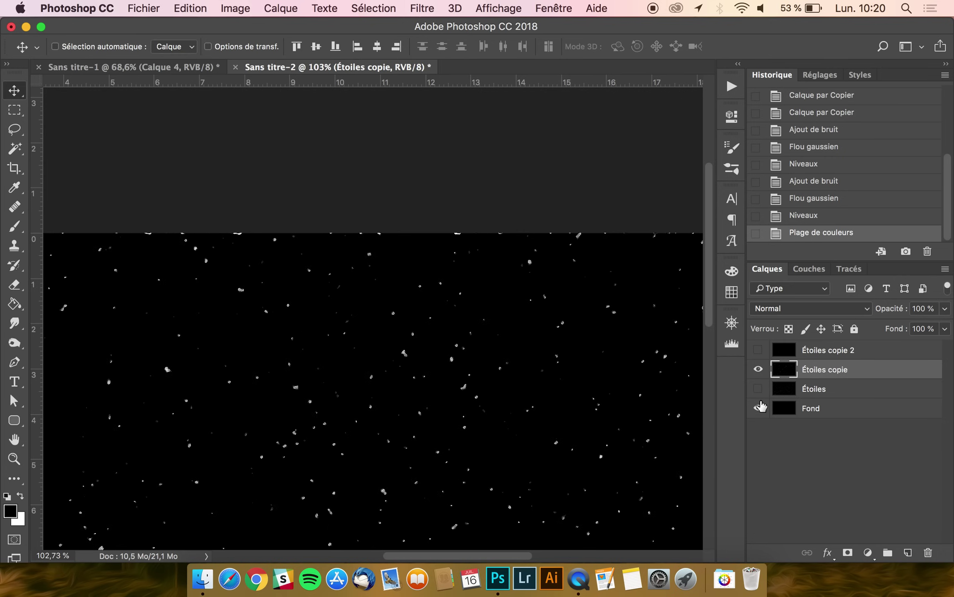
Step: Try deleting the selected pixels from the Étoiles copie layer, and undo the deletion
scroll(570, 401, "down", 1)
scroll(575, 405, "down", 2)
key("Delete")
key("super+z")
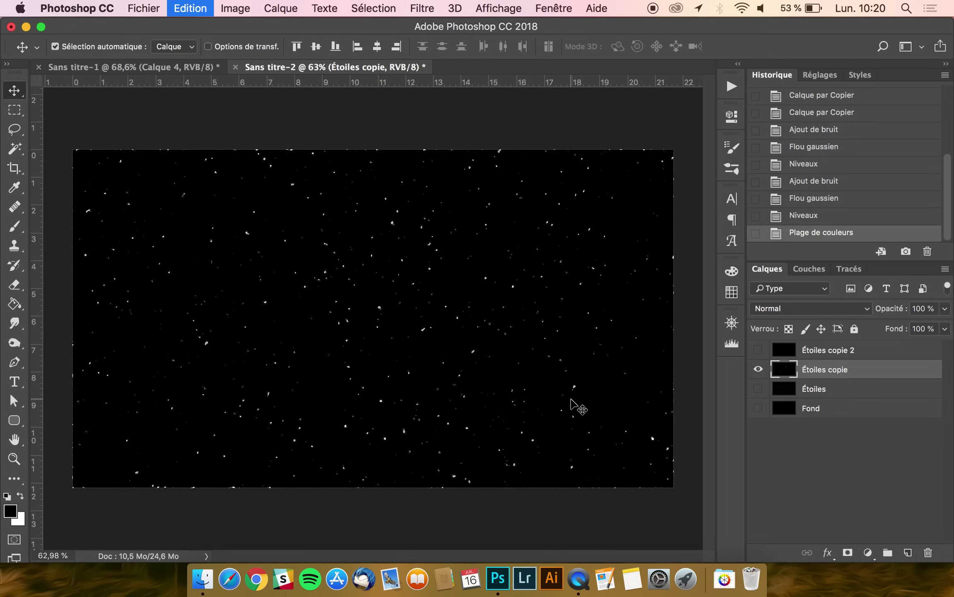
Step: Invert the selection to erase the black background from the Étoiles copie layer, and deselect
left_click(380, 8)
left_click(385, 68)
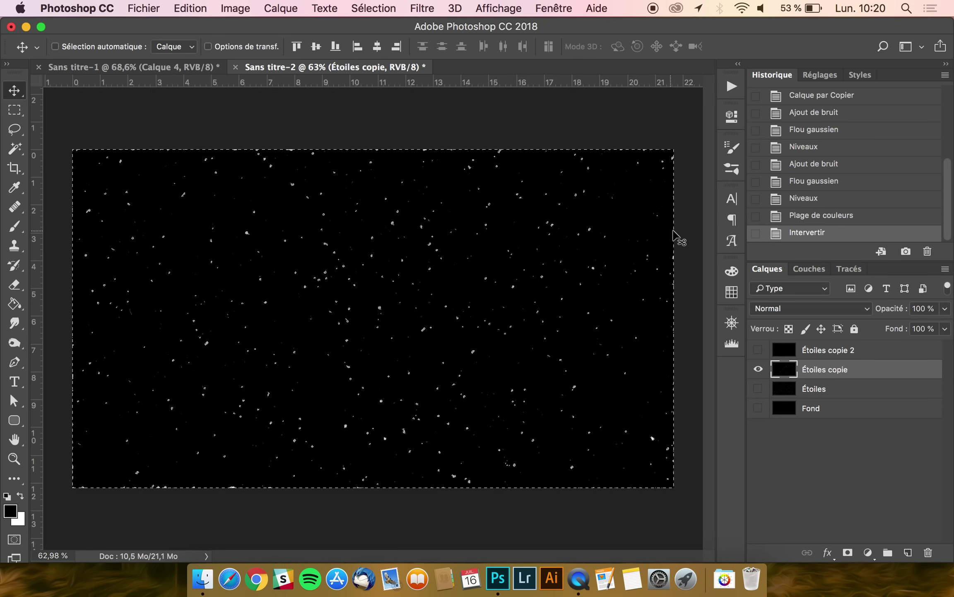
key("BackSpace")
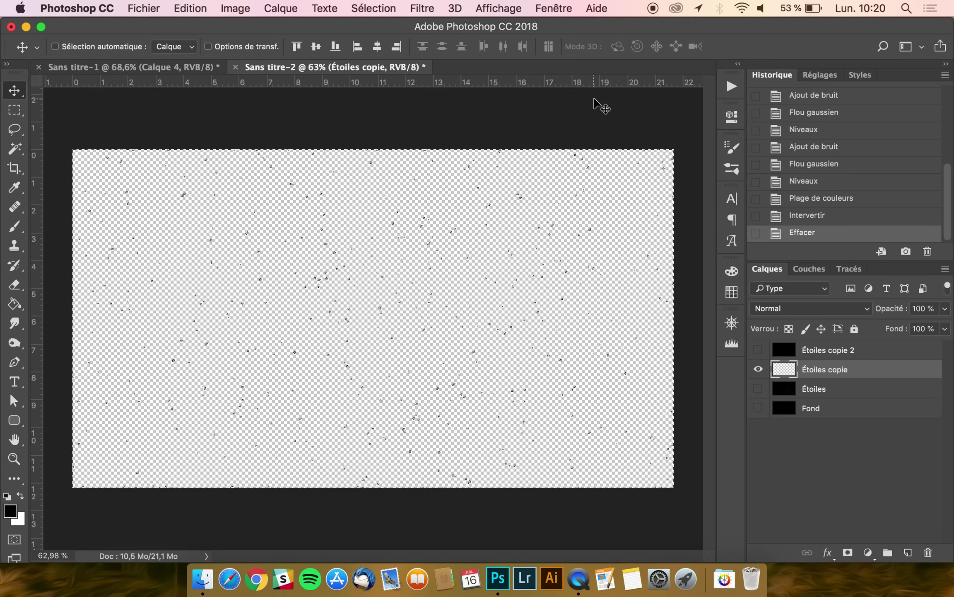
key("super+d")
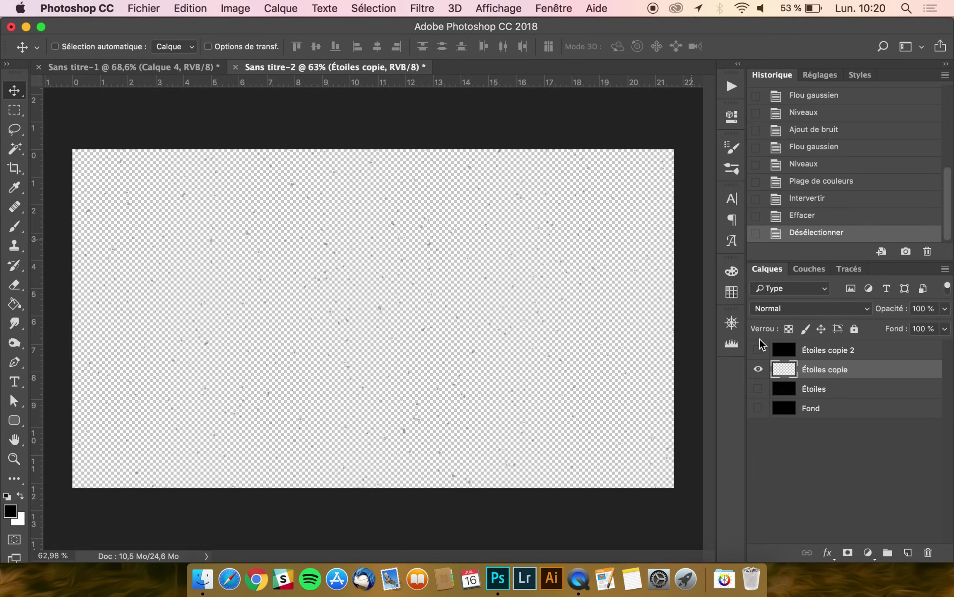
Step: Show the Étoiles and Fond layers again and toggle Étoiles copie's visibility to compare the star layers
left_click(758, 389)
left_click(758, 408)
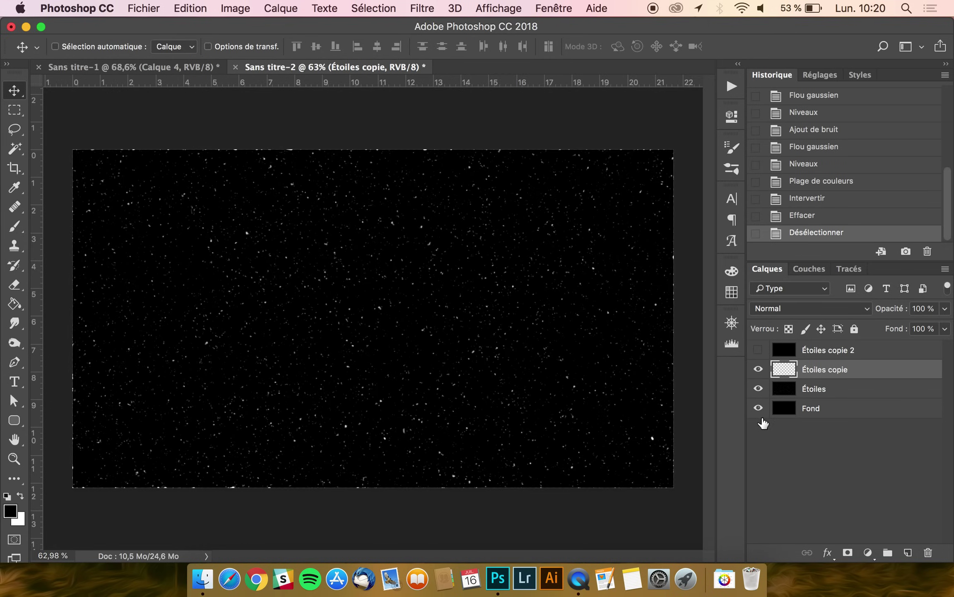
left_click(758, 369)
left_click(759, 369)
left_click(758, 370)
left_click(759, 370)
Step: With Étoiles copie hidden, select the stars on the Étoiles layer using an inverted Color Range at tolerance 200
left_click(814, 389)
left_click(764, 371)
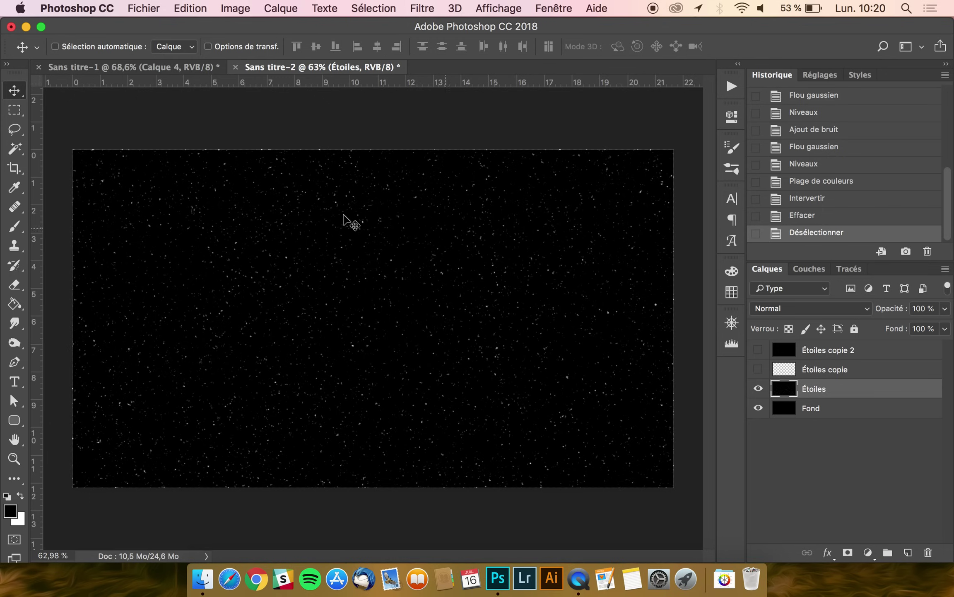
left_click(13, 148)
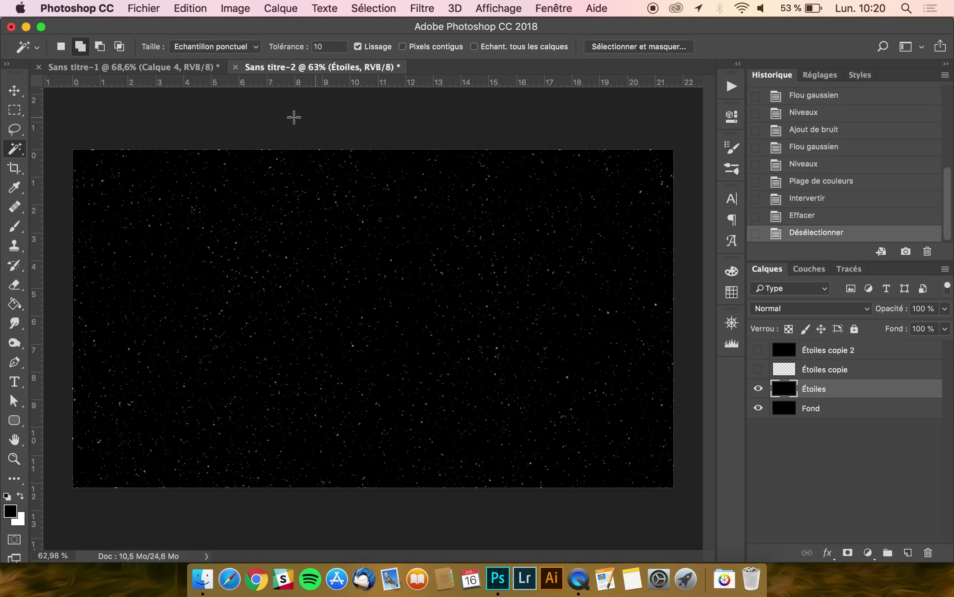
left_click(17, 96)
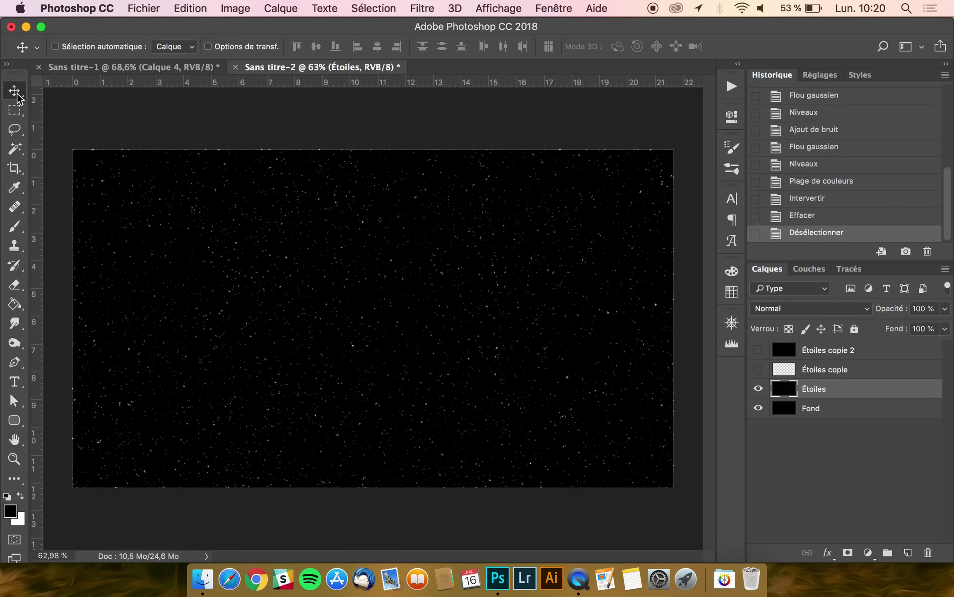
left_click(390, 6)
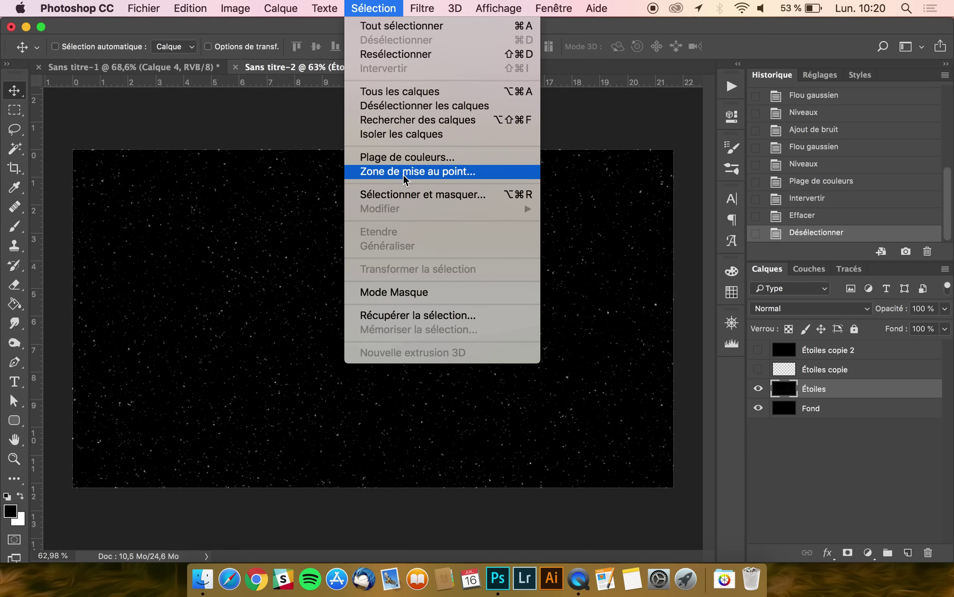
left_click(388, 163)
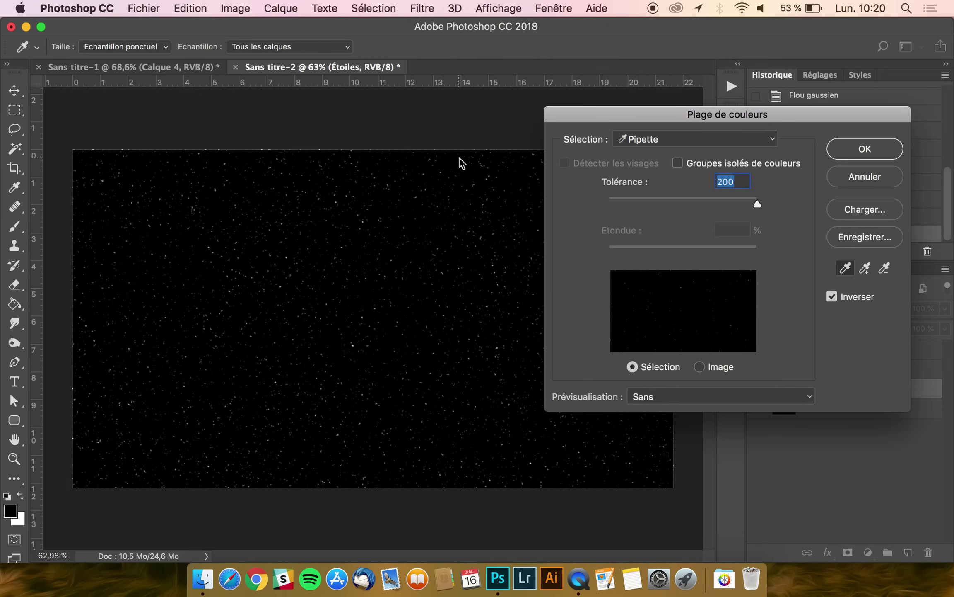
left_click(881, 146)
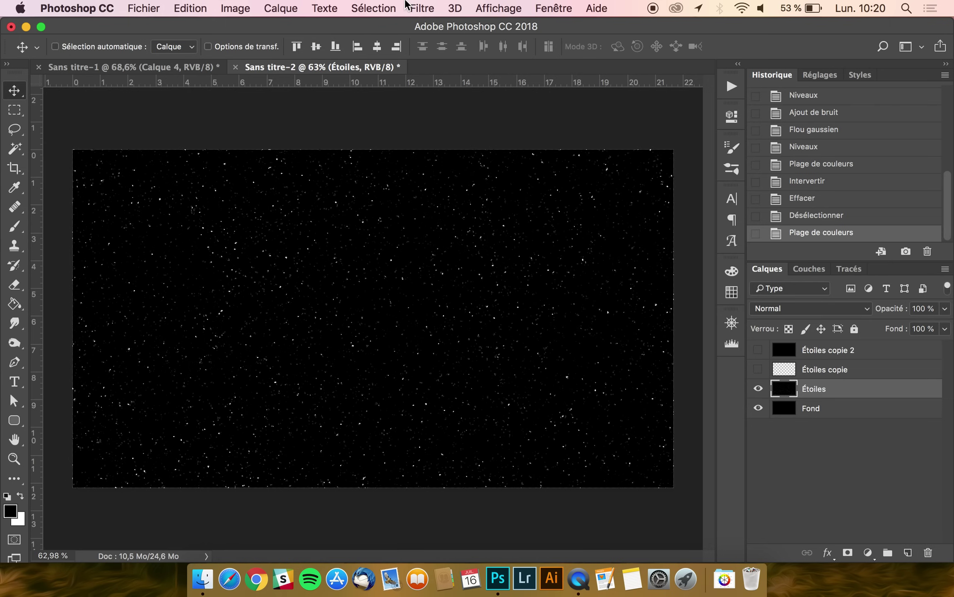
Step: Invert the selection to erase the black background from the Étoiles layer, and deselect
left_click(374, 9)
left_click(381, 67)
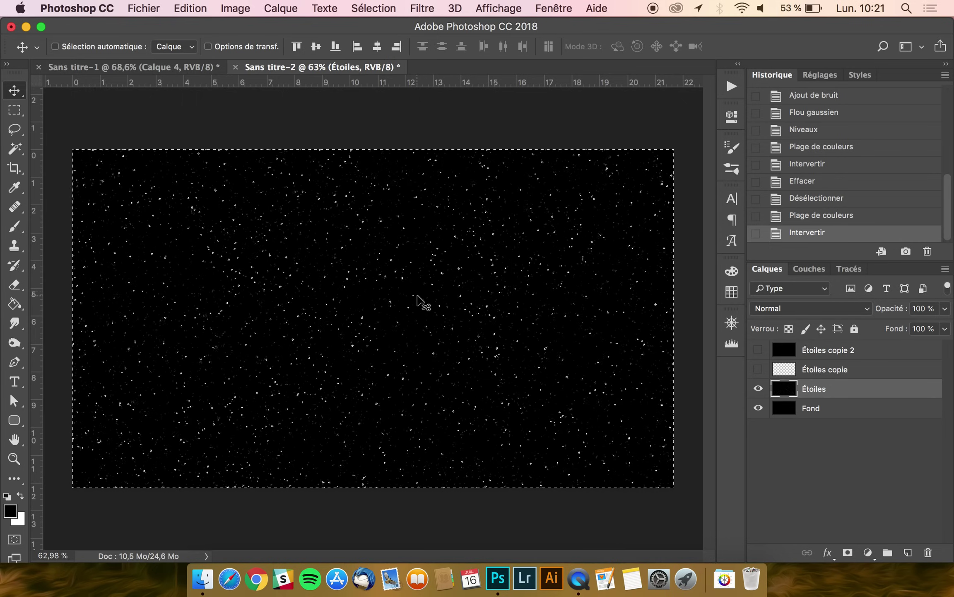
key("Delete")
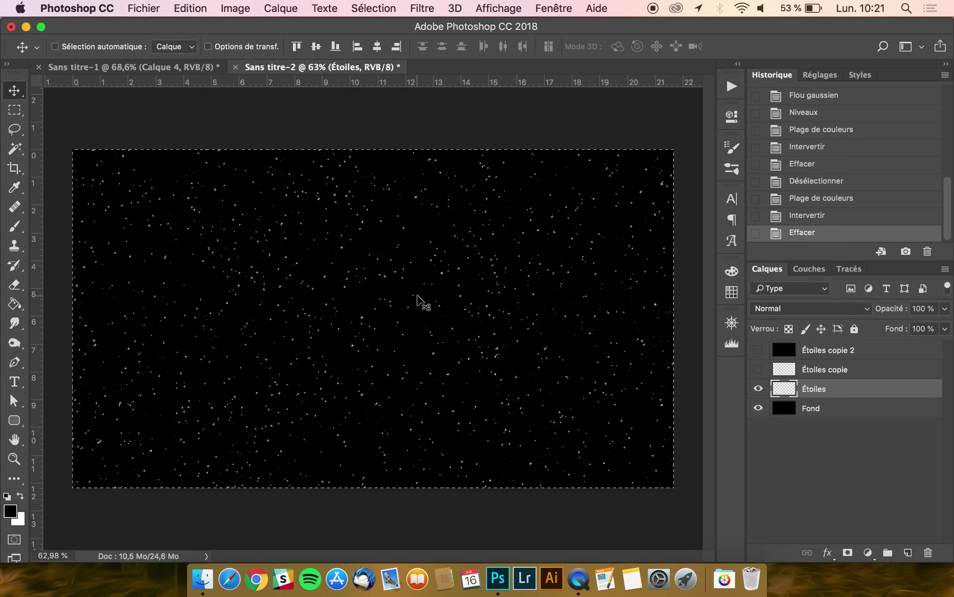
key("cmd+d")
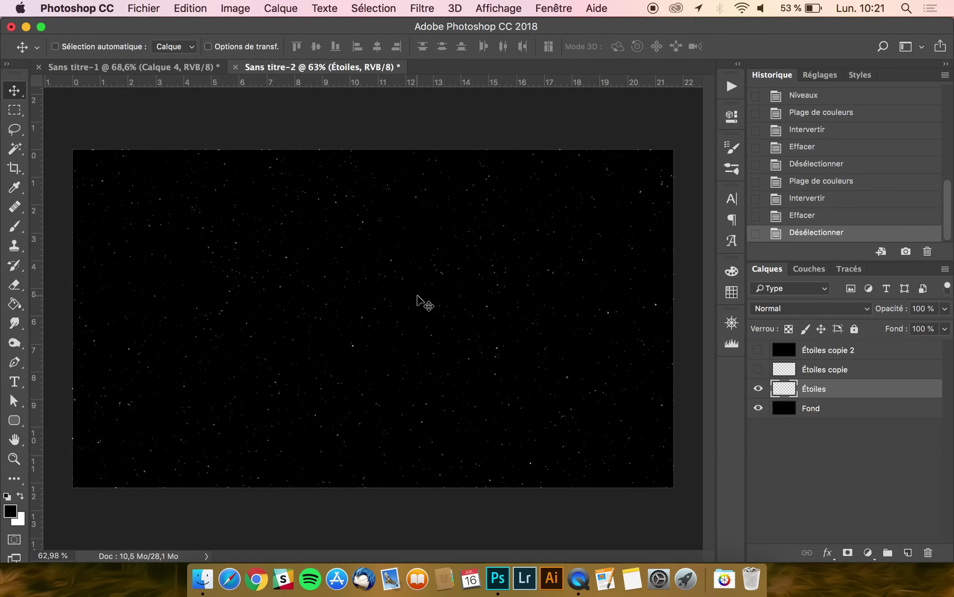
Step: Show the Étoiles copie layer and compare the history states before and after erasing the Étoiles layer's background, returning to the latest state
left_click(758, 368)
left_click(819, 219)
left_click(817, 197)
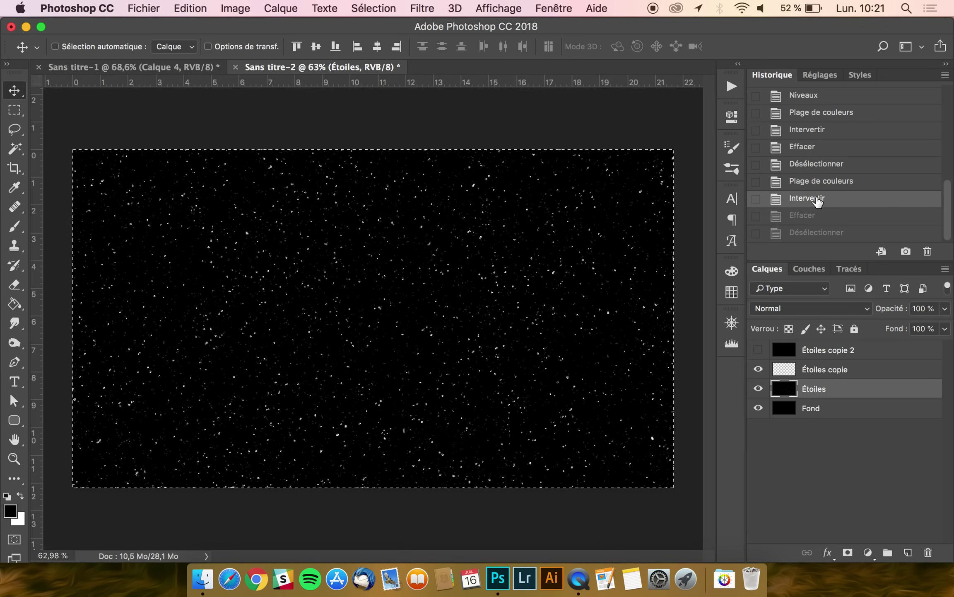
left_click(818, 187)
left_click(816, 164)
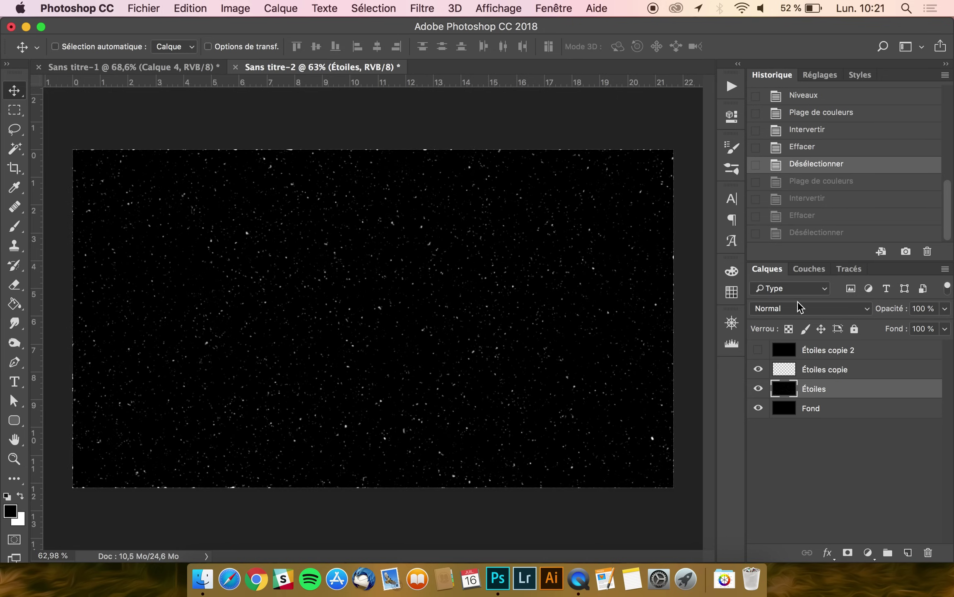
left_click(815, 234)
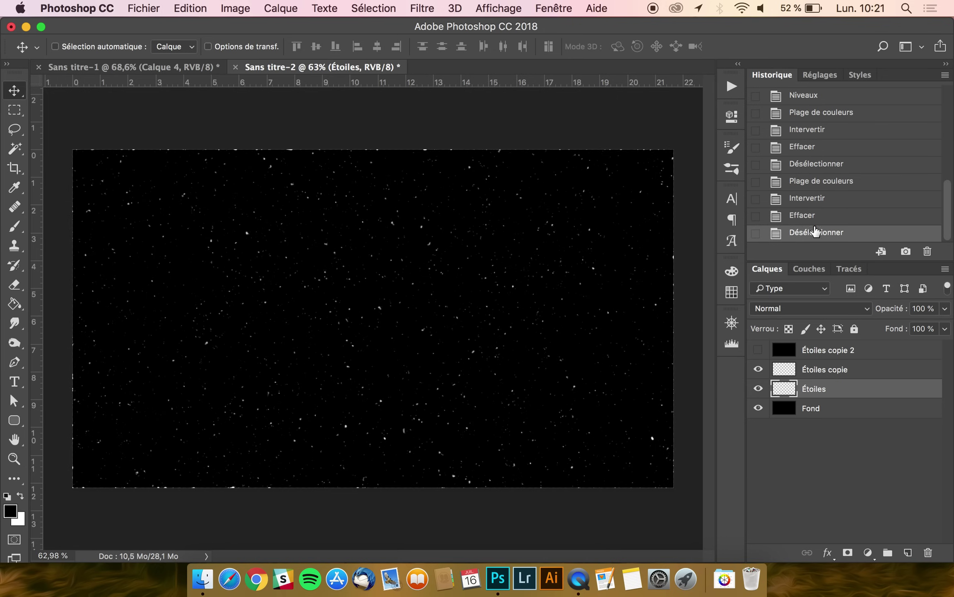
left_click(815, 167)
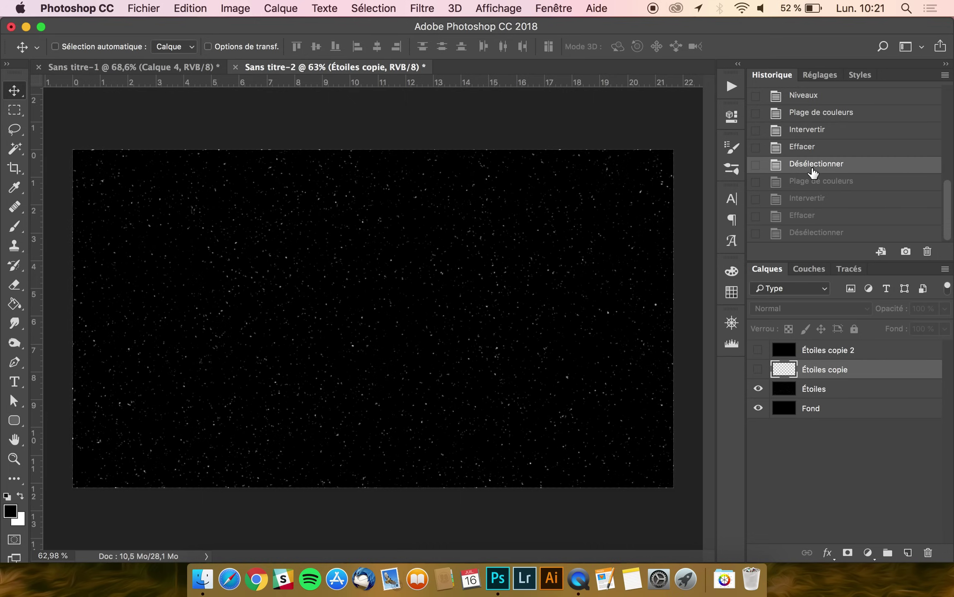
left_click(815, 234)
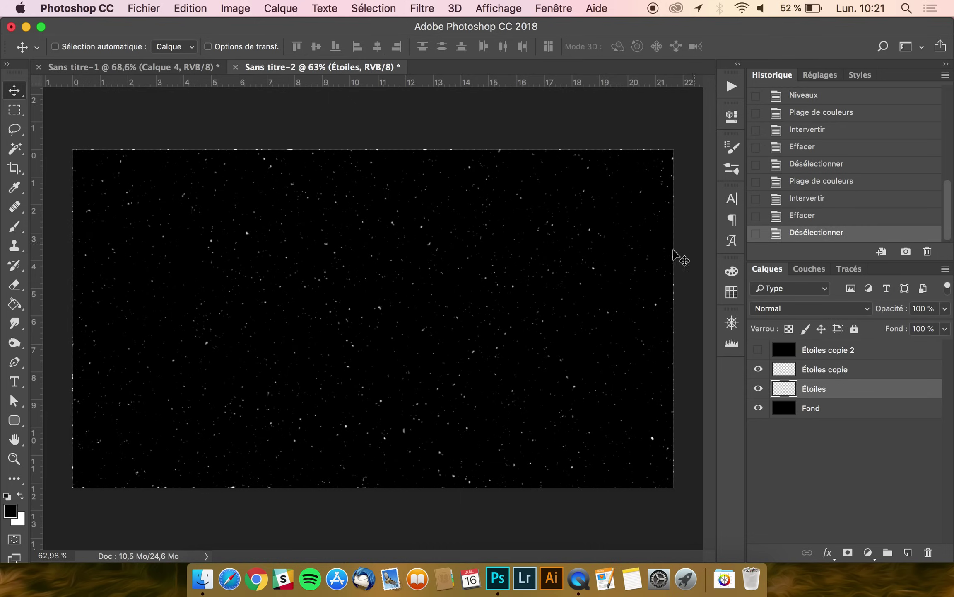
Step: Show the Étoiles copie 2 layer and add 100% uniform monochromatic noise to it
left_click(836, 353)
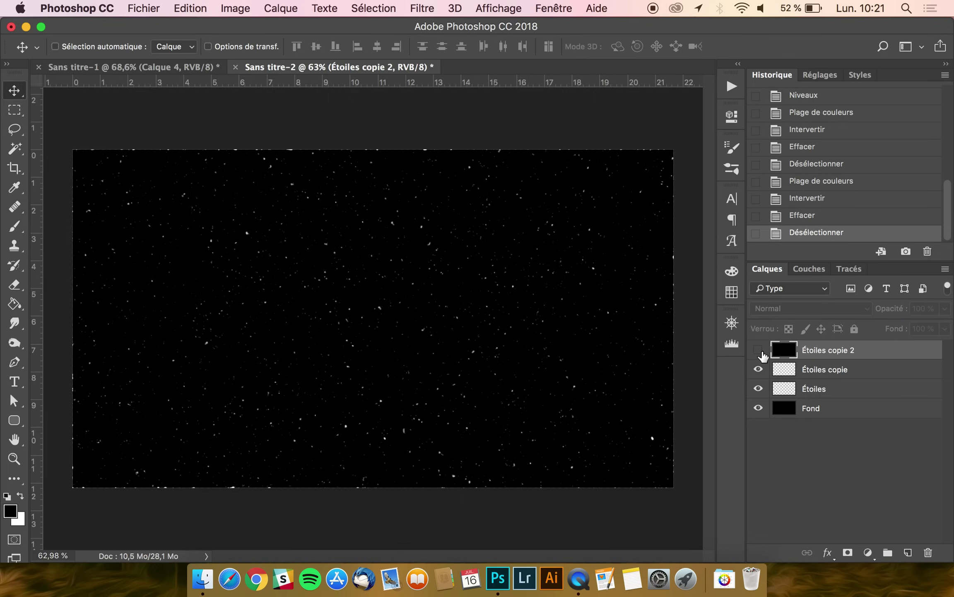
left_click(763, 354)
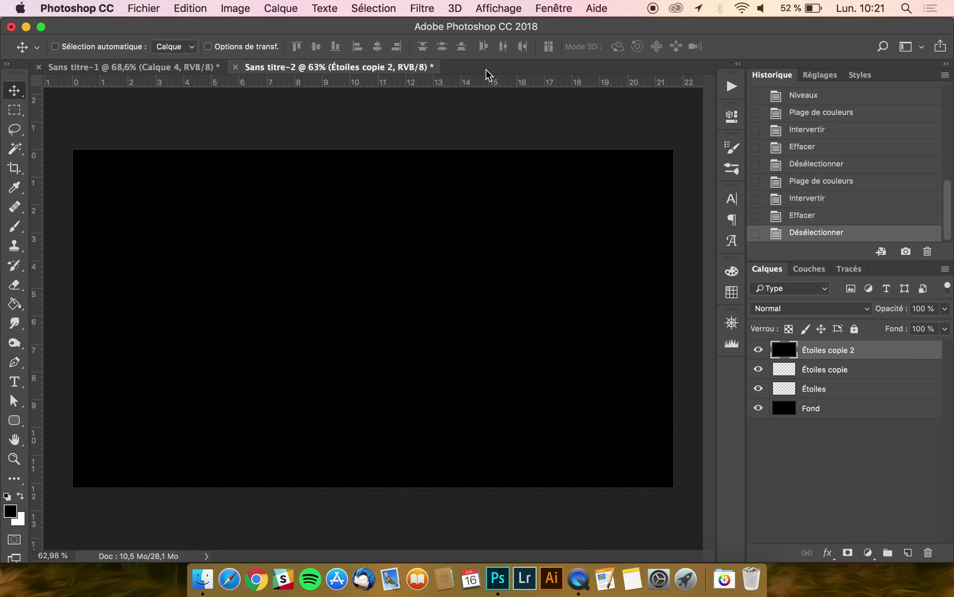
left_click(426, 6)
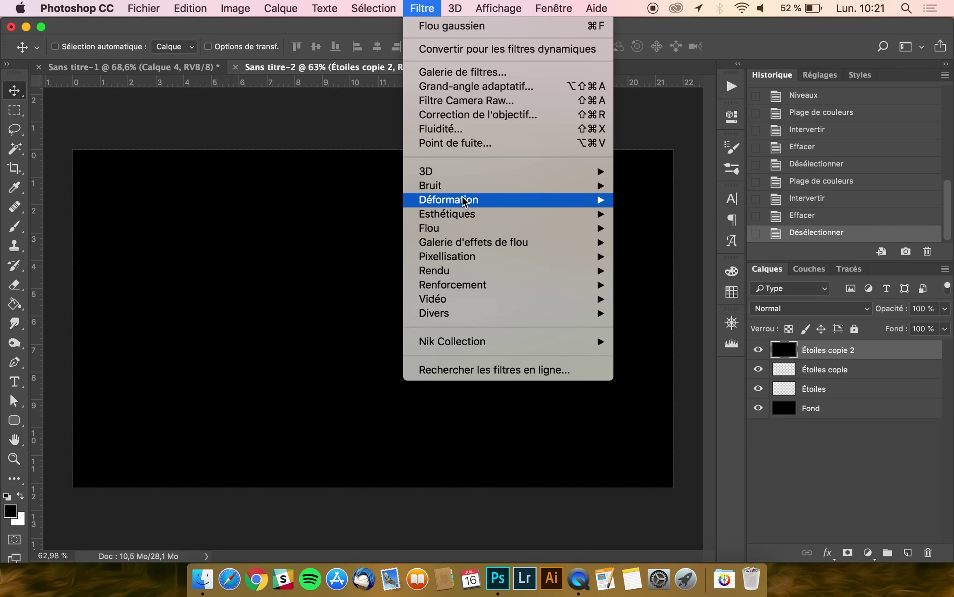
mouse_move(462, 185)
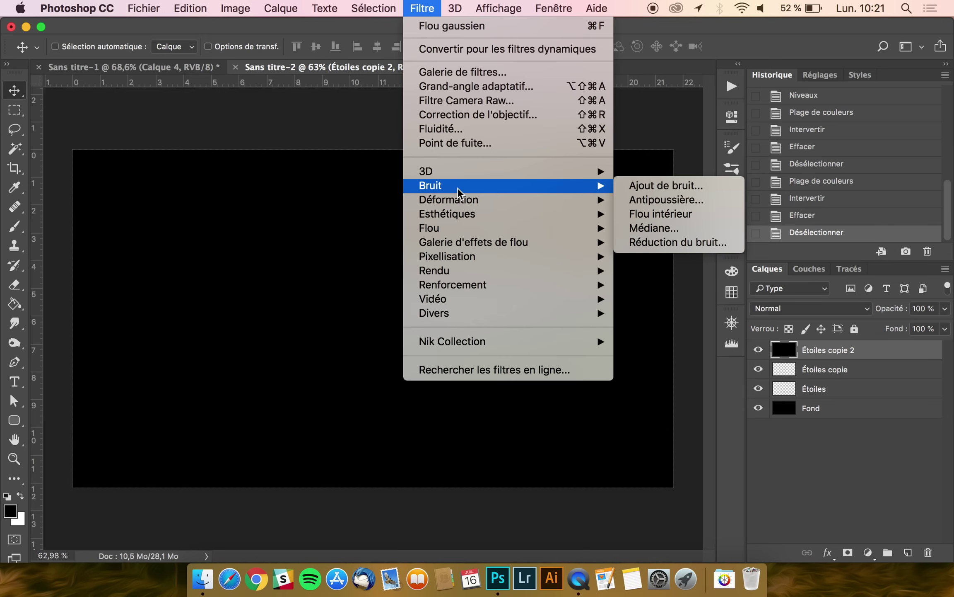
left_click(668, 186)
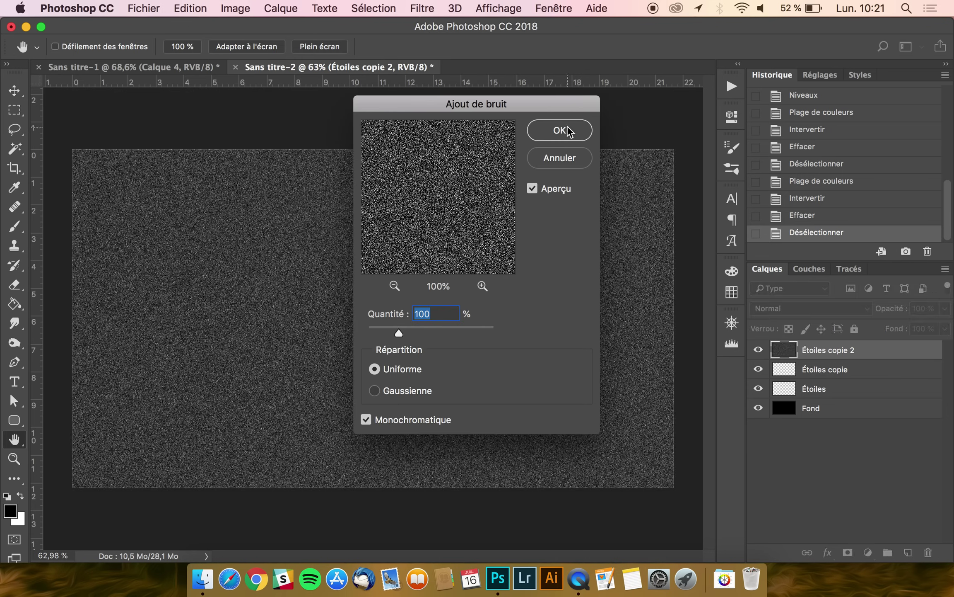
left_click(563, 129)
Step: Apply a Gaussian Blur with a radius of 2,58 pixels to the noise on Étoiles copie 2
left_click(421, 7)
mouse_move(467, 213)
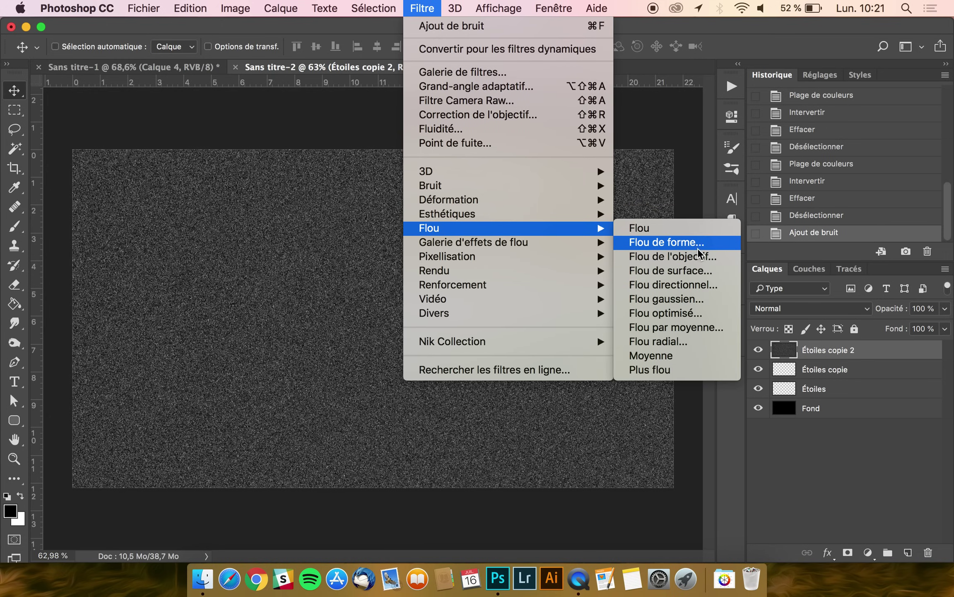
left_click(685, 298)
type("2")
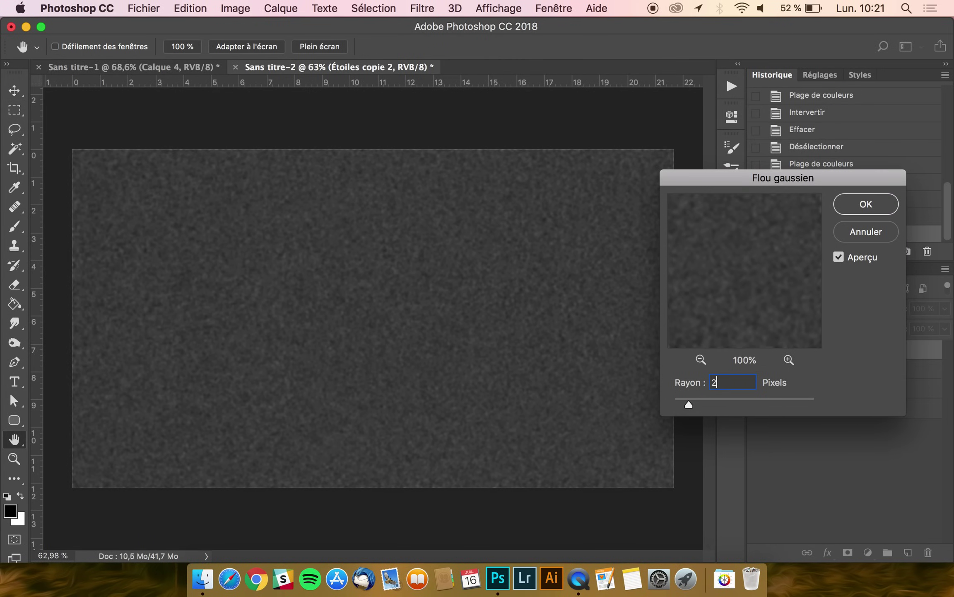
type(",58")
key("Return")
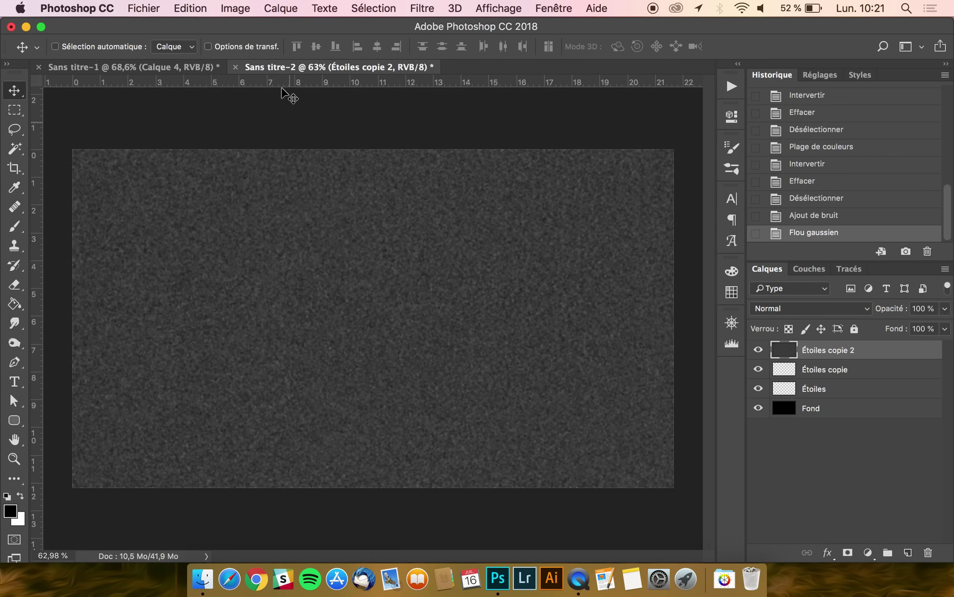
Step: Apply Levels to Étoiles copie 2 with input values 74, 0,81 and 104 to turn the blurred noise into stars
left_click(235, 8)
mouse_move(262, 54)
left_click(517, 64)
left_click_drag(634, 320, 695, 320)
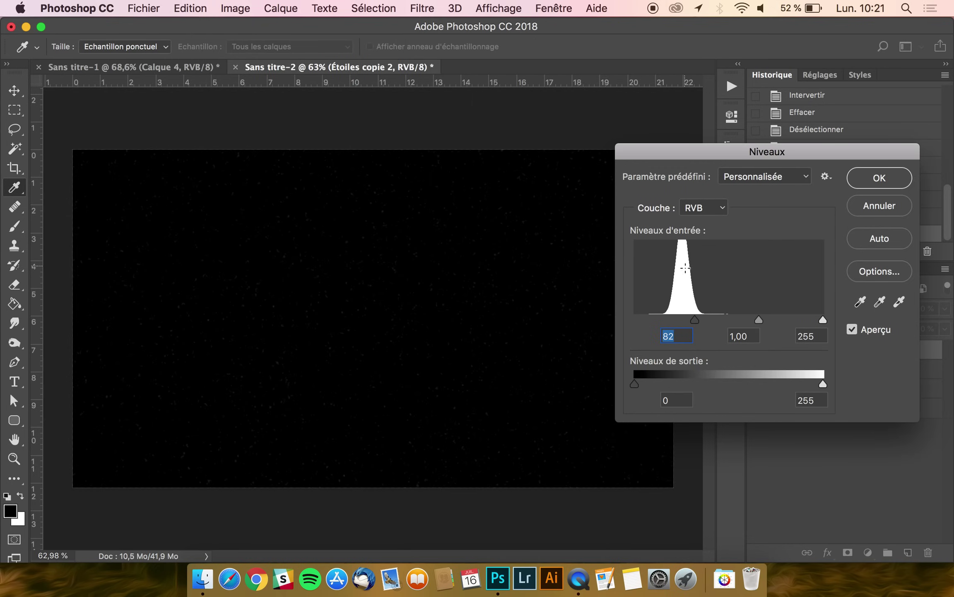
left_click_drag(694, 319, 689, 319)
left_click_drag(823, 319, 701, 319)
left_click(705, 320)
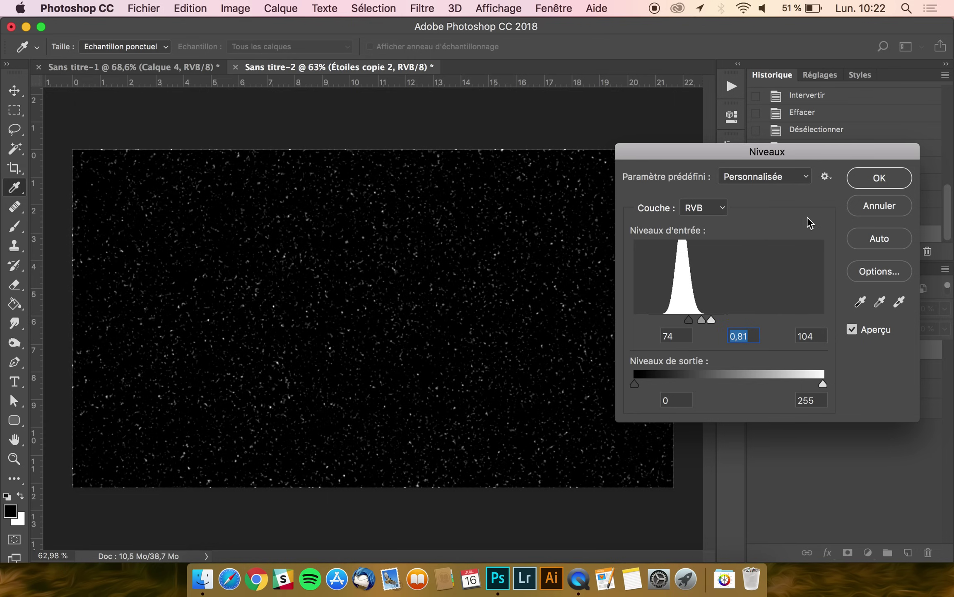
left_click(870, 184)
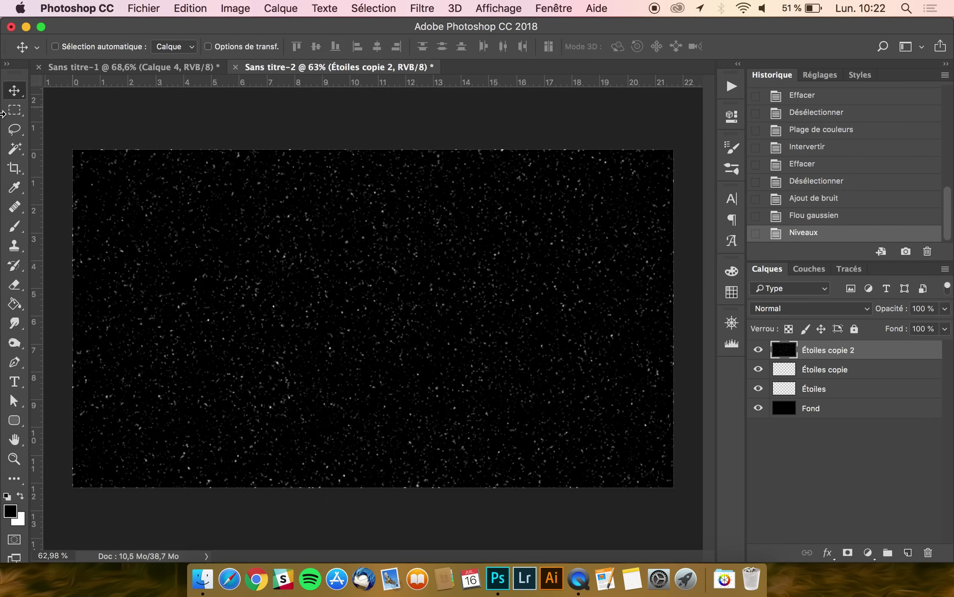
Step: Try selecting the stars on Étoiles copie 2 with an inverted Color Range at tolerance 20, and deselect
left_click(383, 8)
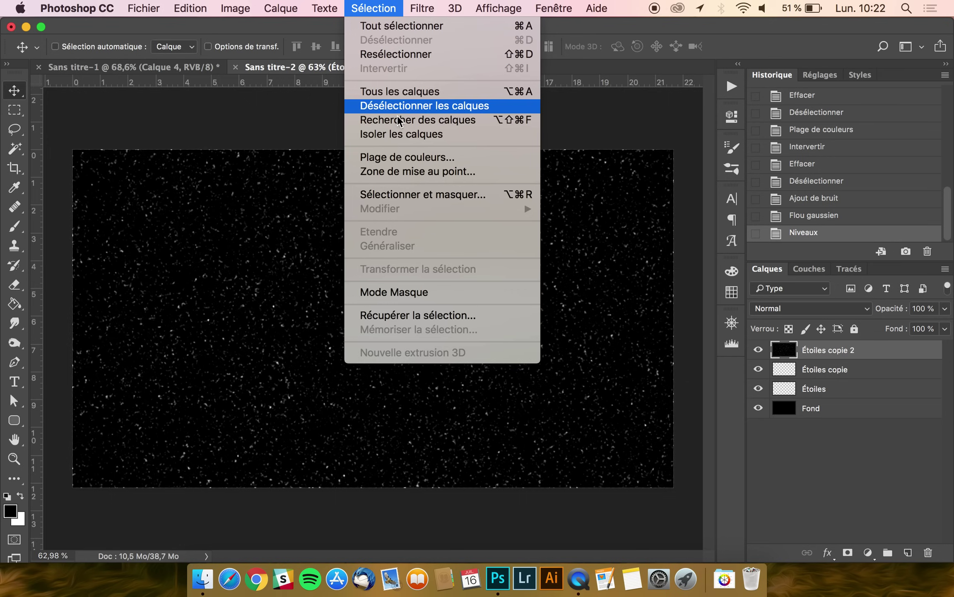
left_click(393, 158)
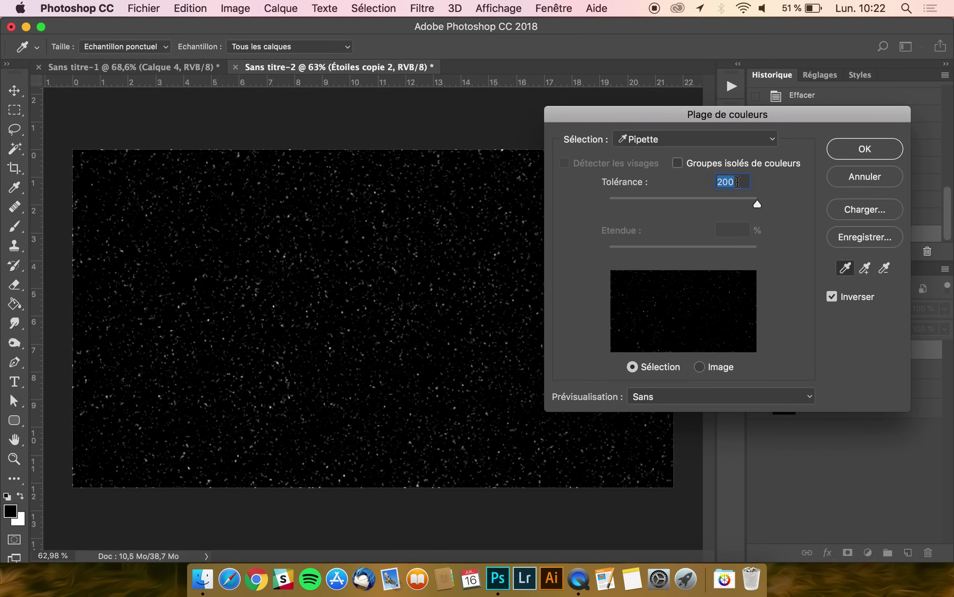
left_click_drag(638, 197, 834, 196)
left_click(420, 267)
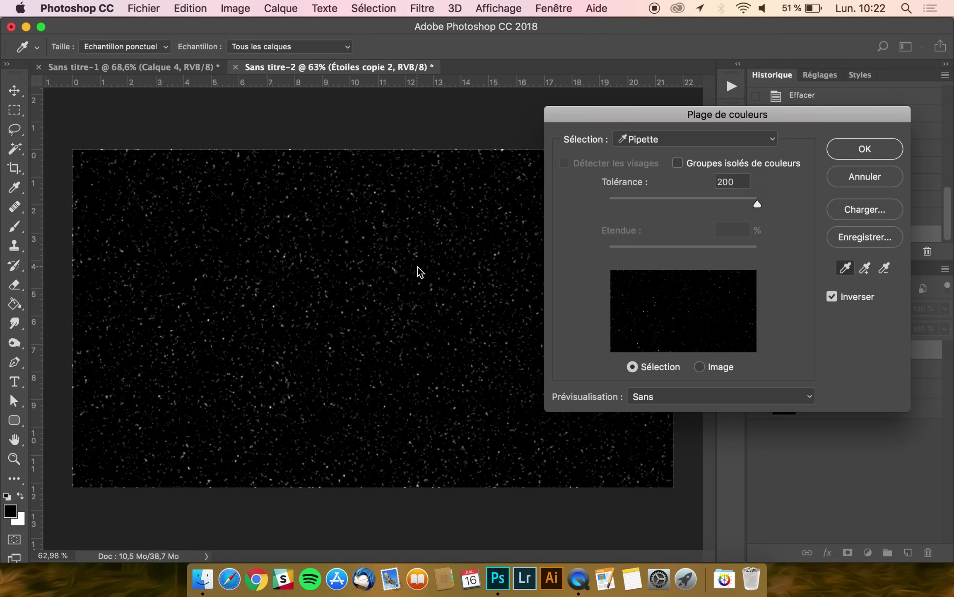
left_click(724, 182)
type("20")
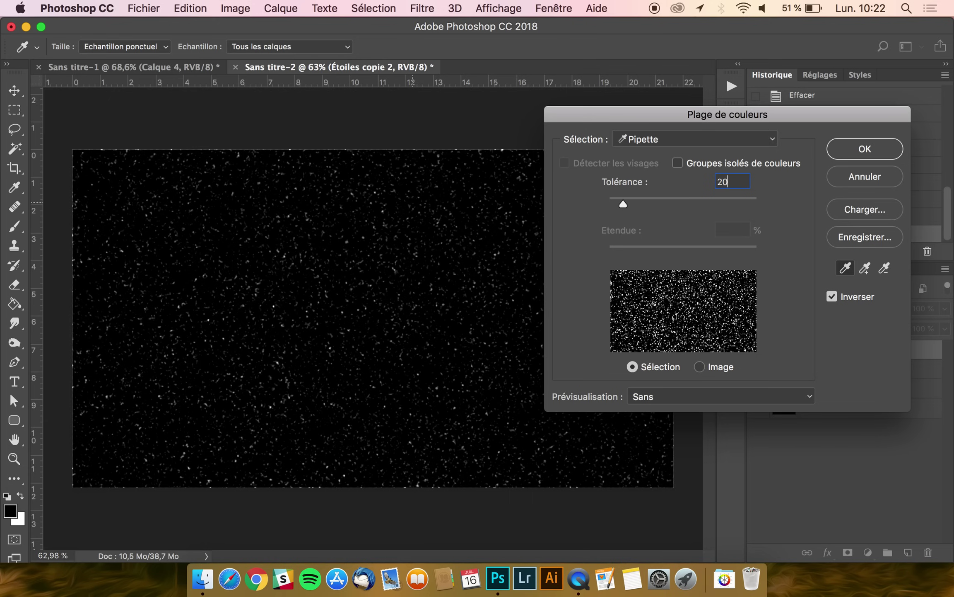
left_click(413, 269)
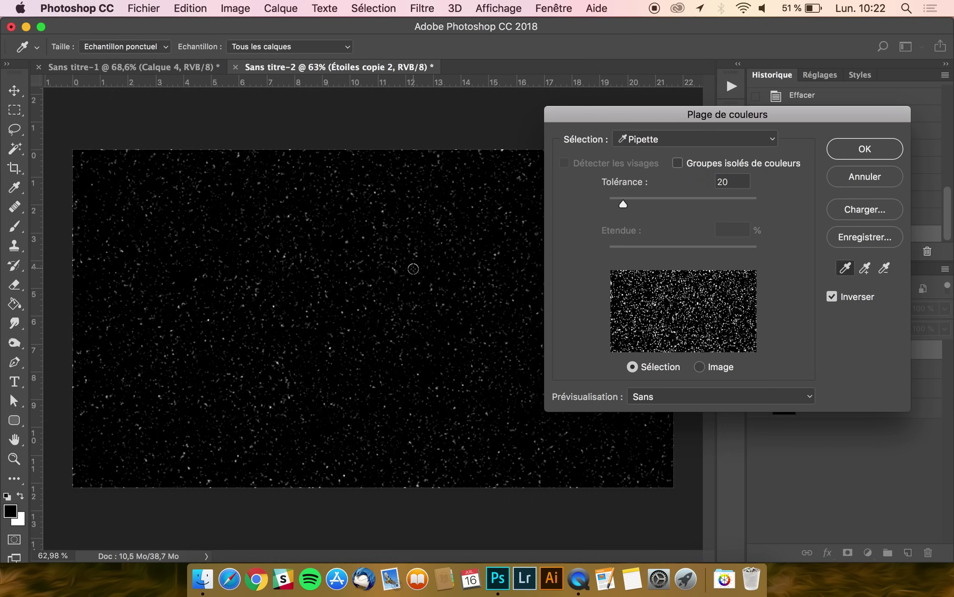
left_click(865, 149)
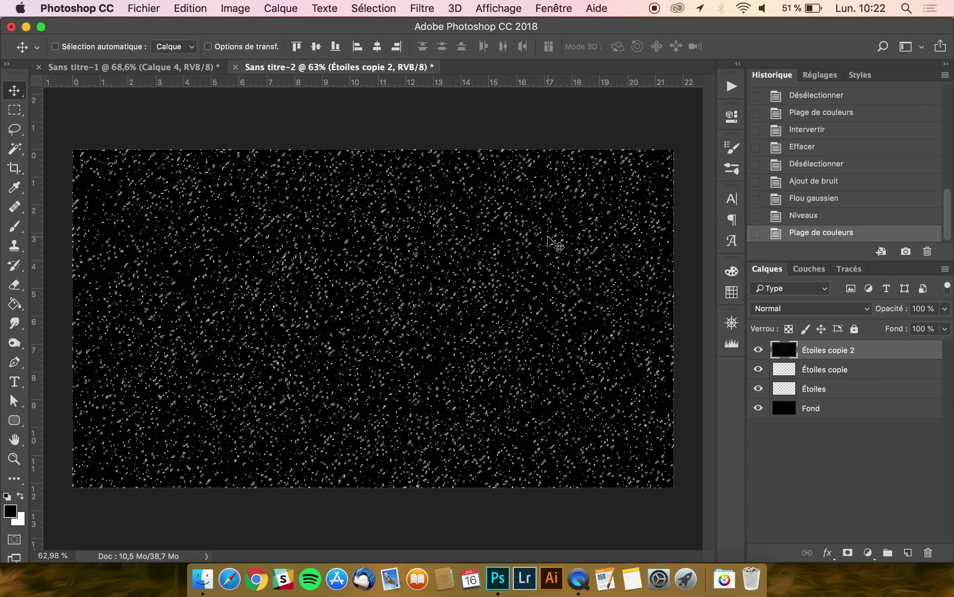
key("super+d")
Step: Select the stars on Étoiles copie 2 using an inverted Color Range at tolerance 200
left_click(364, 8)
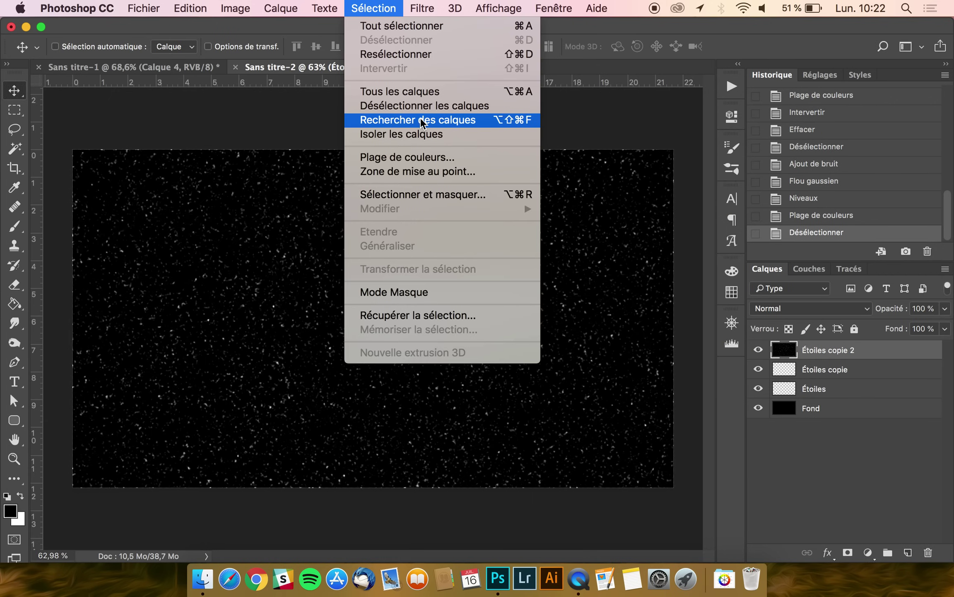
left_click(404, 159)
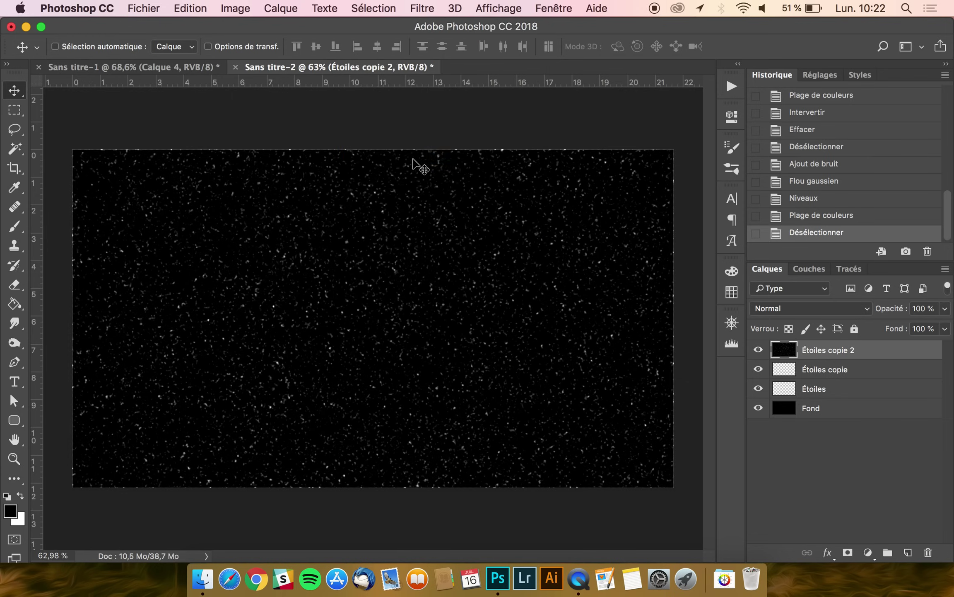
type("200")
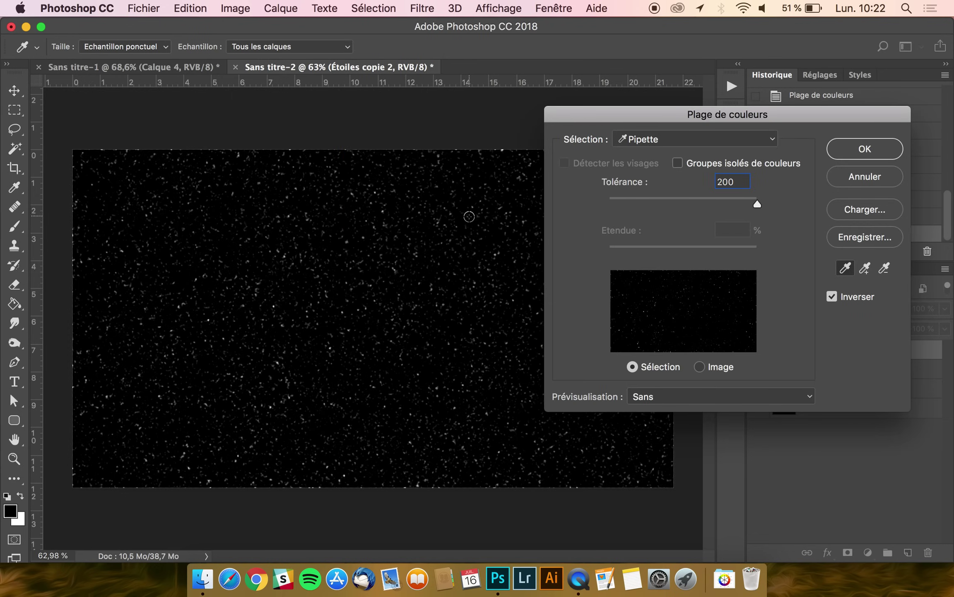
left_click(866, 150)
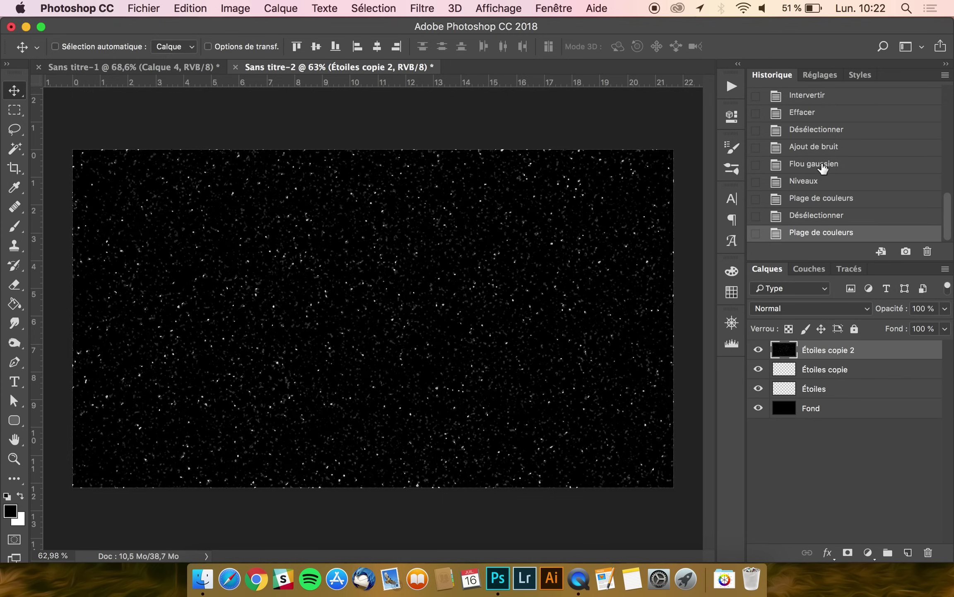
Step: Invert the selection to erase the black background from Étoiles copie 2, and deselect
left_click(373, 8)
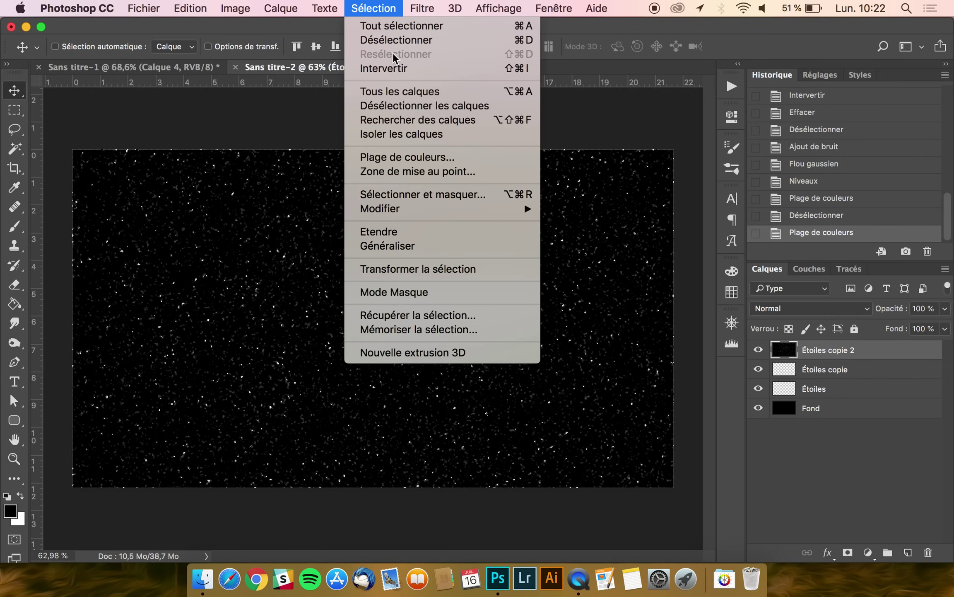
left_click(390, 66)
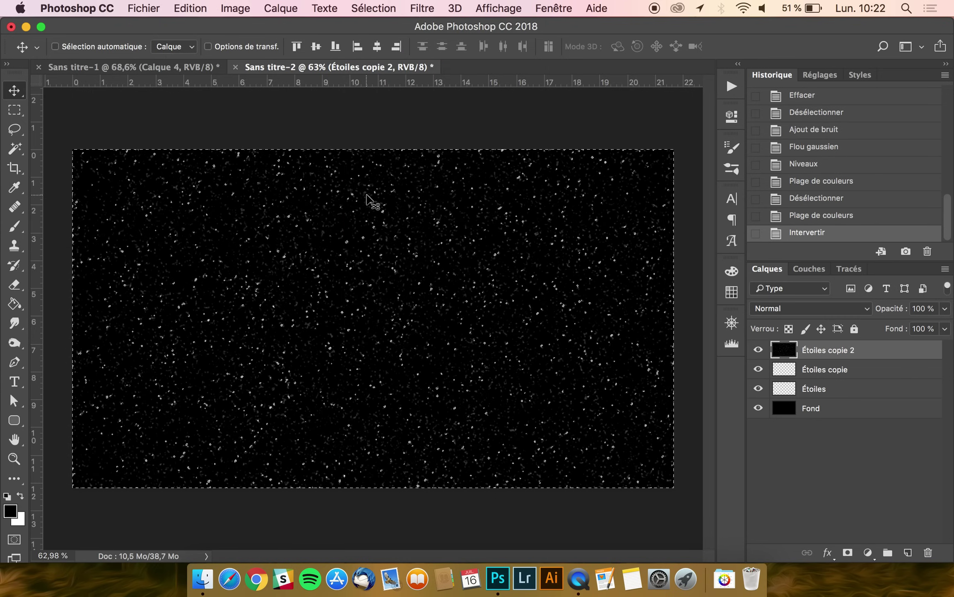
key("BackSpace")
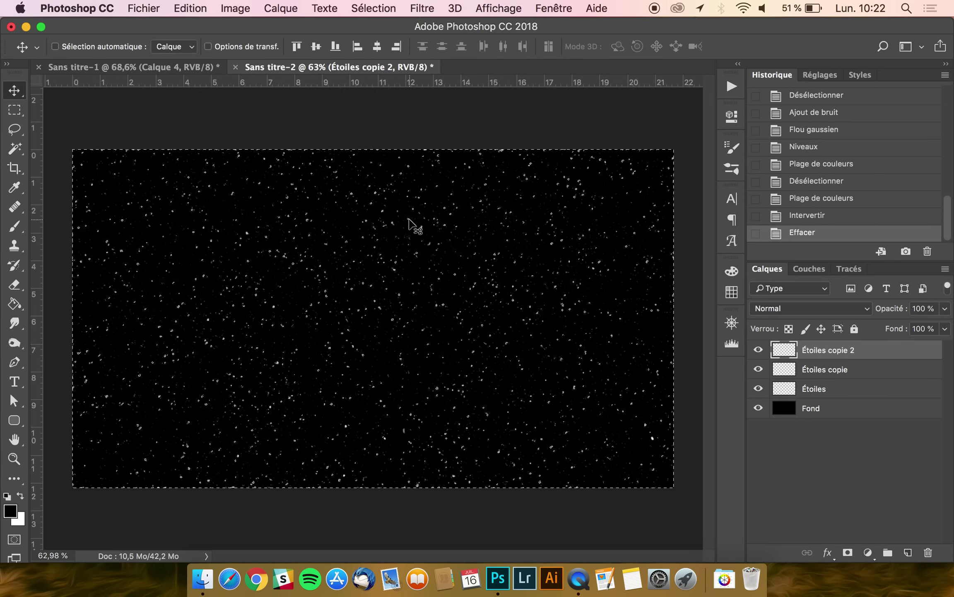
key("super+d")
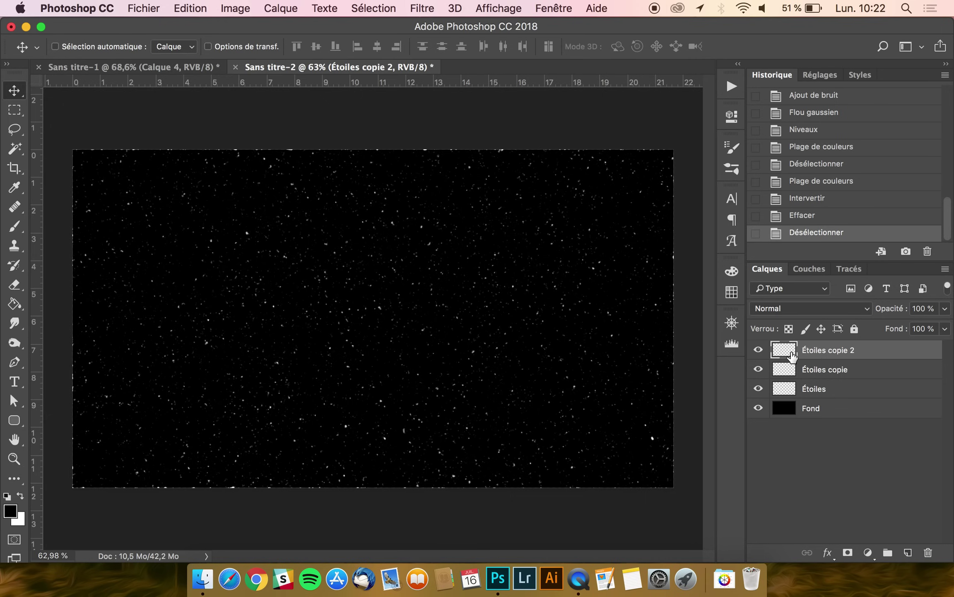
Step: Toggle the visibility of Étoiles copie 2 and Étoiles copie to compare their stars, leaving both layers shown
left_click(758, 350)
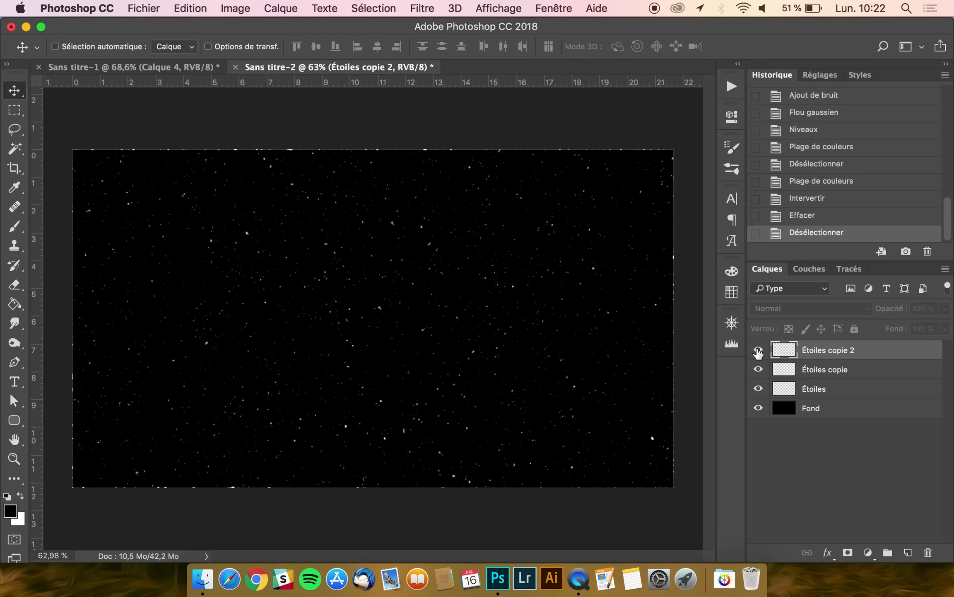
left_click(15, 95)
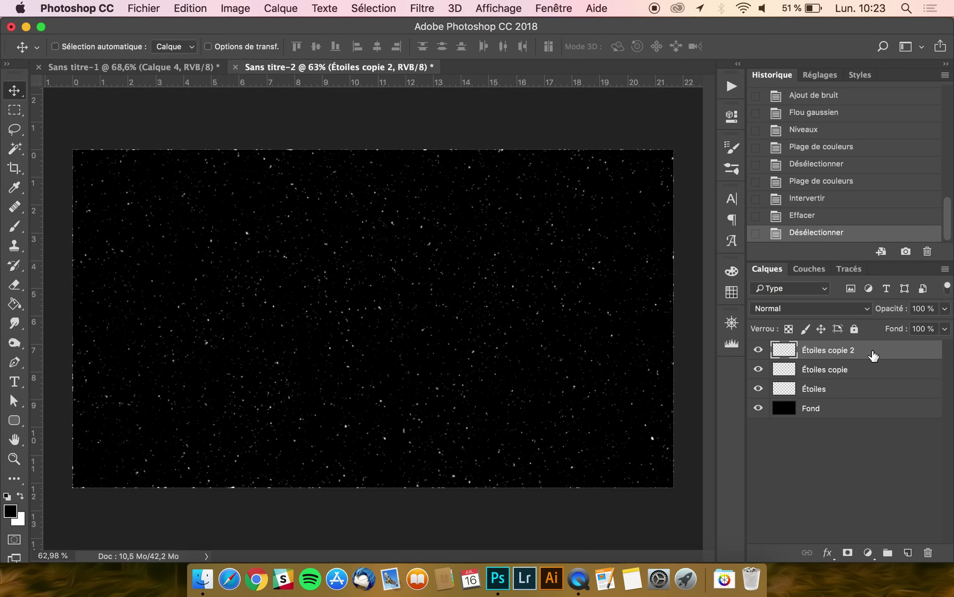
left_click(855, 371)
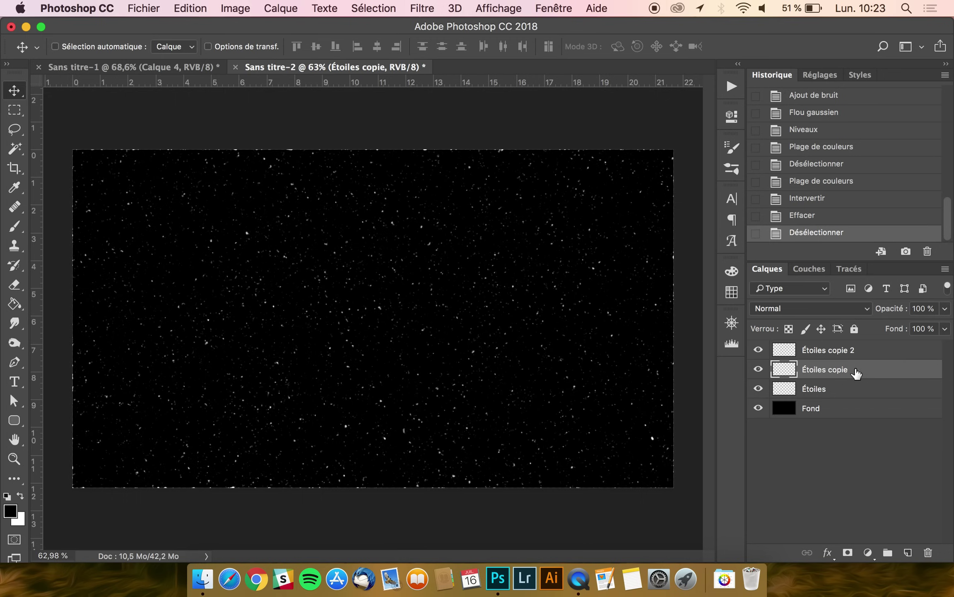
left_click(758, 369)
left_click(759, 369)
left_click(758, 369)
left_click(758, 370)
Step: Move the Étoiles copie layer above Étoiles copie 2 and rename it "Grosses étoiles"
left_click_drag(856, 375, 847, 350)
double_click(831, 350)
type("Grosses étoi")
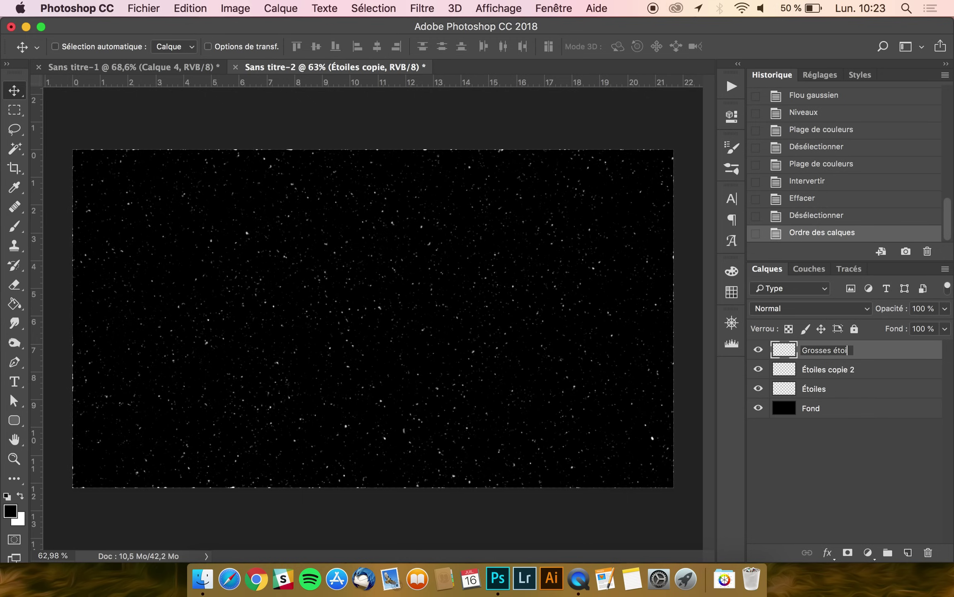
type("les")
key("Return")
Step: Rename Étoiles copie 2 as "Petites étoiles 1" and Étoiles as "Petites étoiles 2"
type("P")
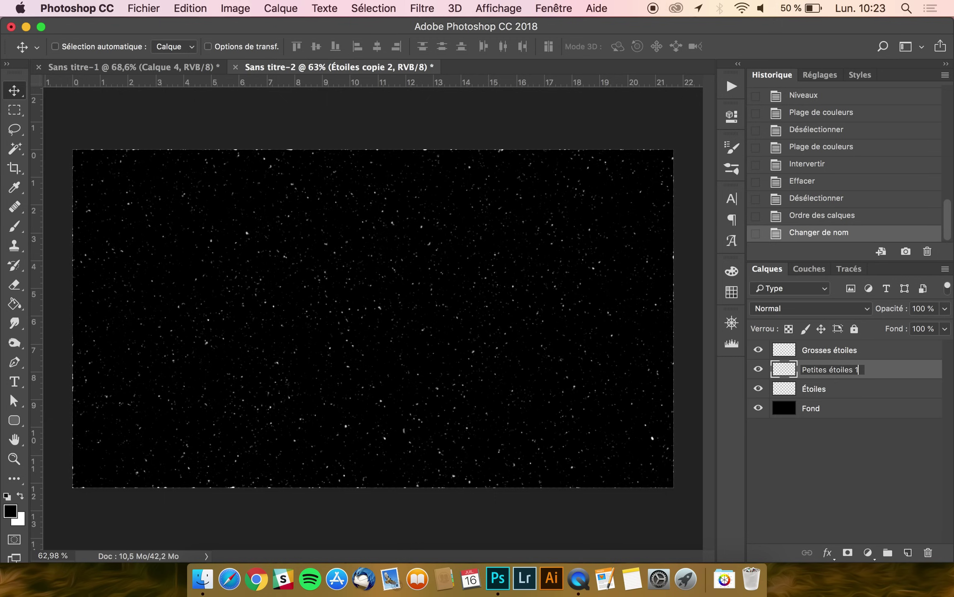
key("Return")
double_click(811, 389)
type("Pet")
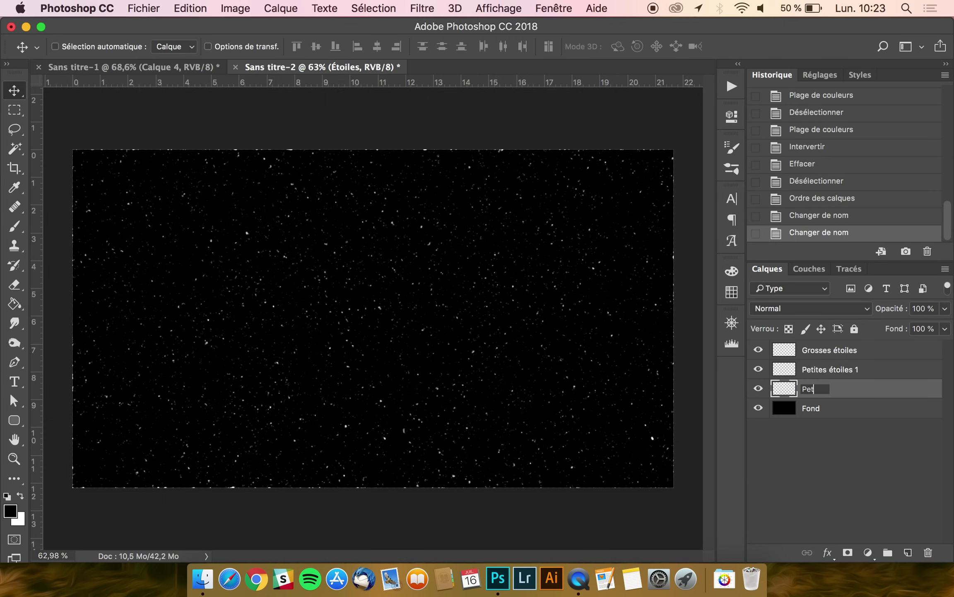
type("ites étoiles 2")
key("Return")
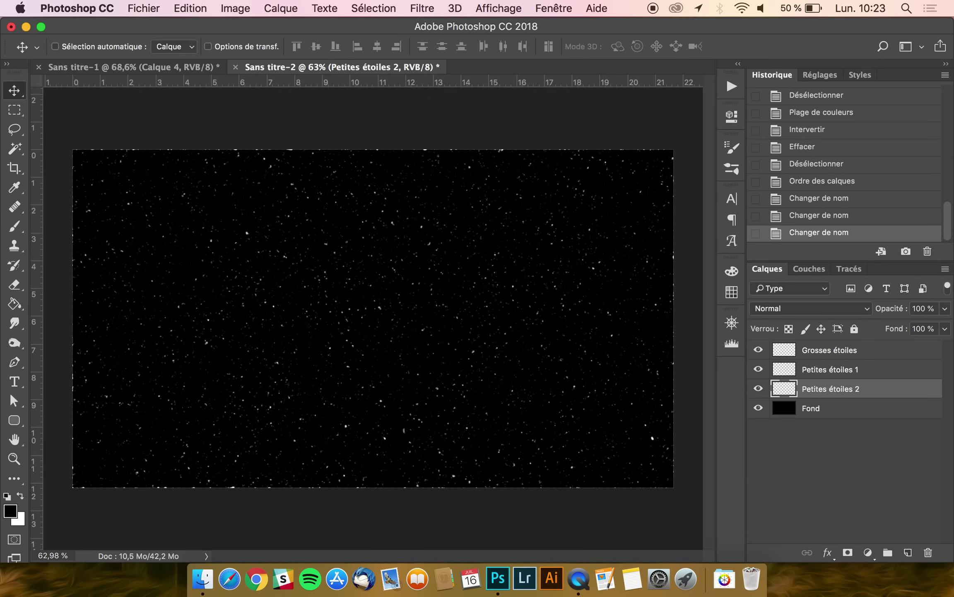
Step: Open the blending options of Grosses étoiles, list all effects, and enable Lueur externe with its default settings
left_click(836, 352)
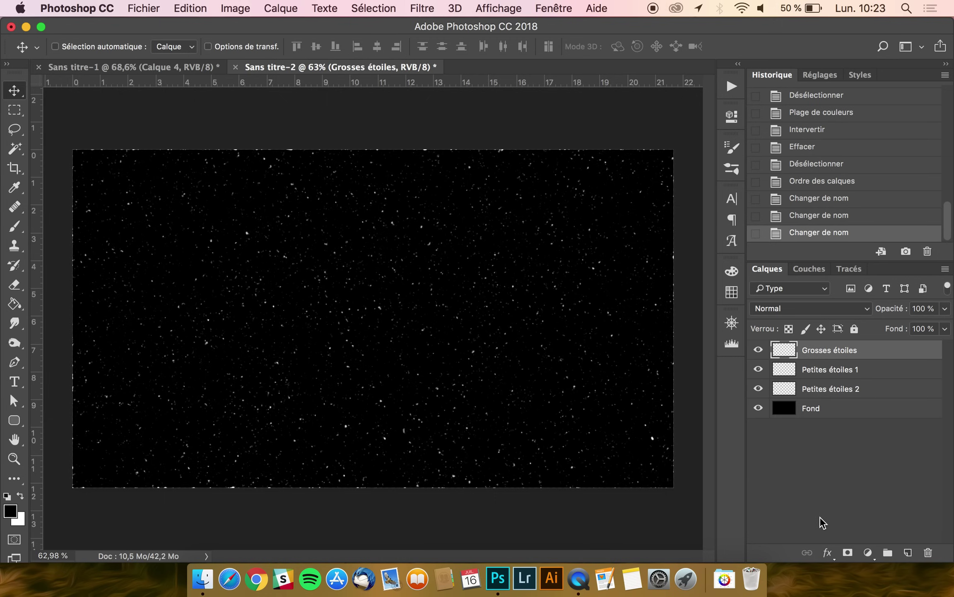
left_click(827, 553)
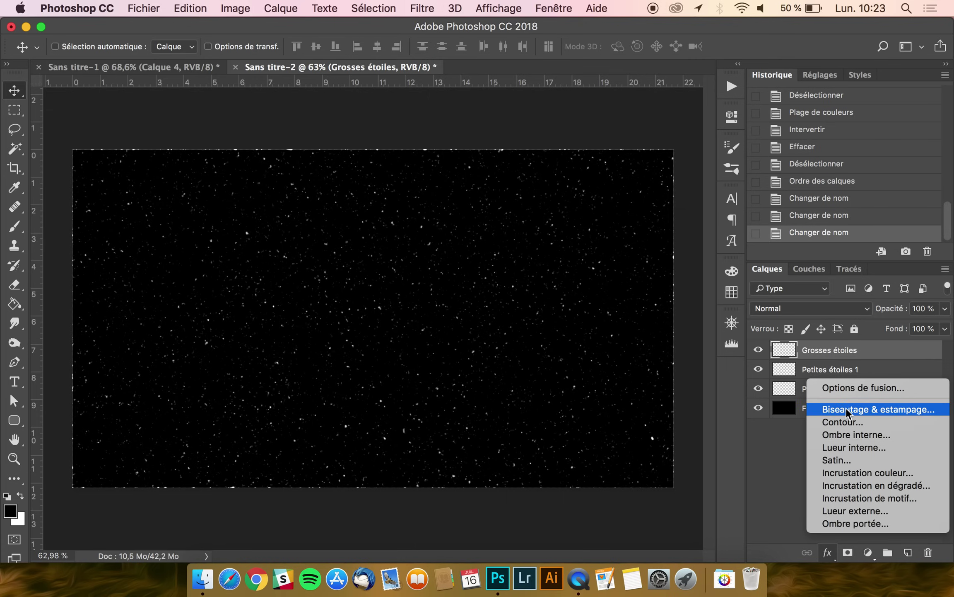
left_click(851, 388)
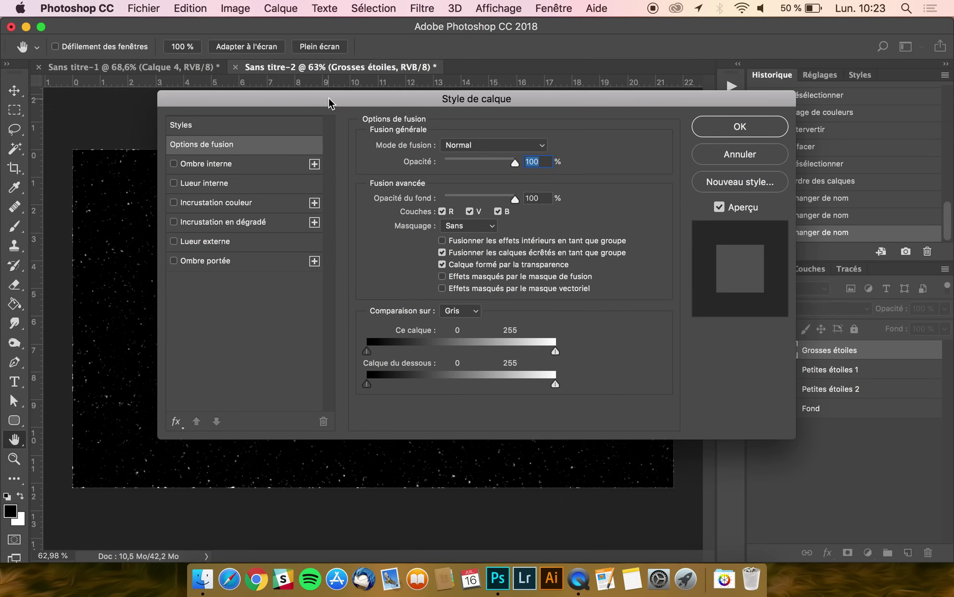
left_click_drag(330, 100, 648, 114)
left_click(493, 436)
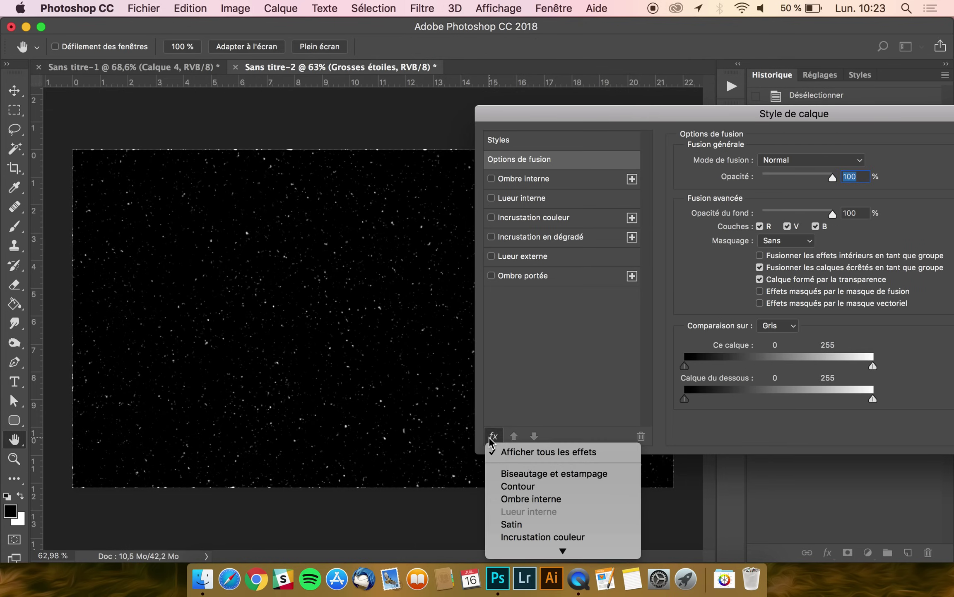
left_click(531, 451)
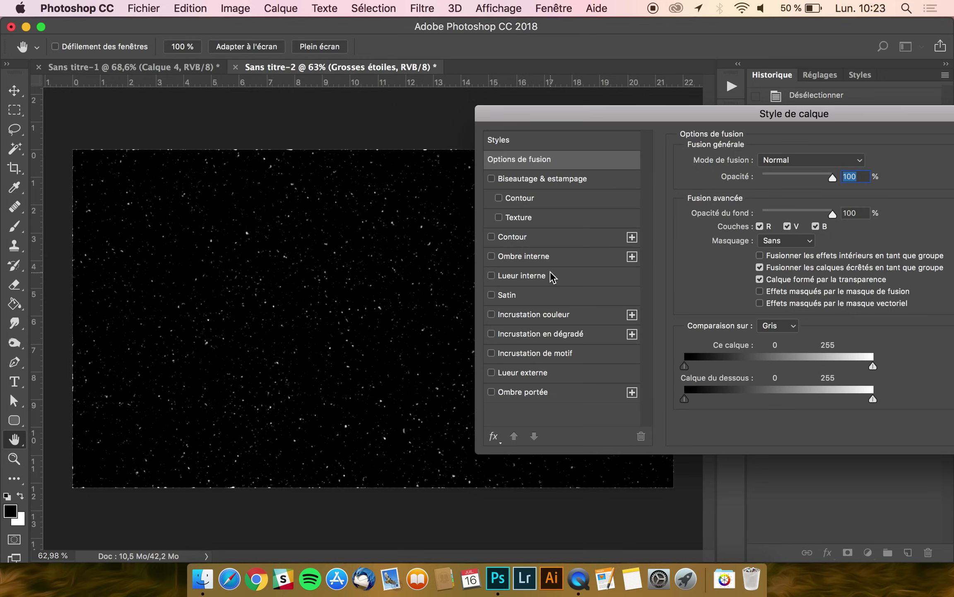
left_click(531, 373)
left_click(926, 392)
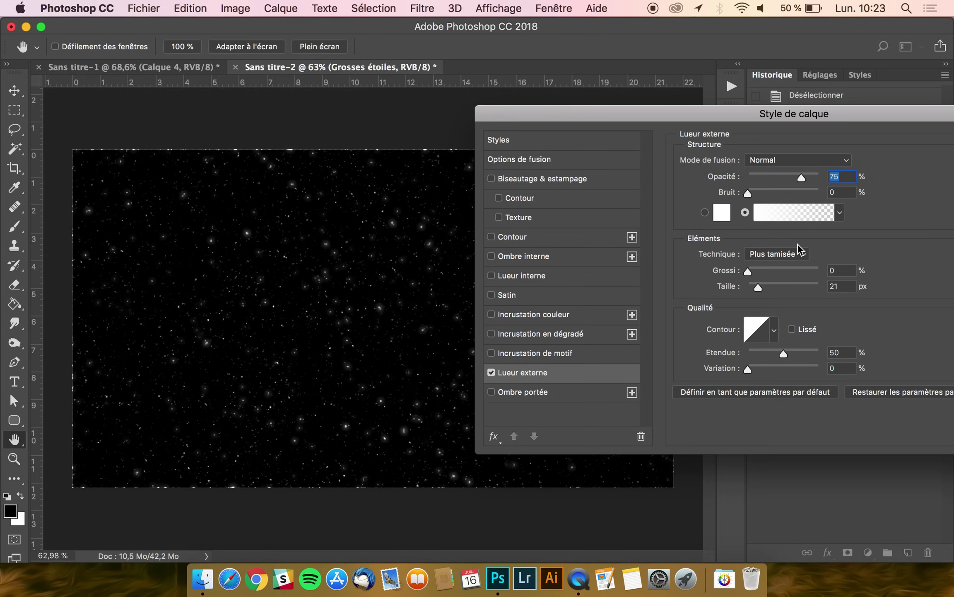
Step: Set the outer glow's opacity to 100% and size to 3 px, toggling the effect to compare the stars
left_click_drag(800, 178, 881, 173)
left_click_drag(757, 286, 752, 285)
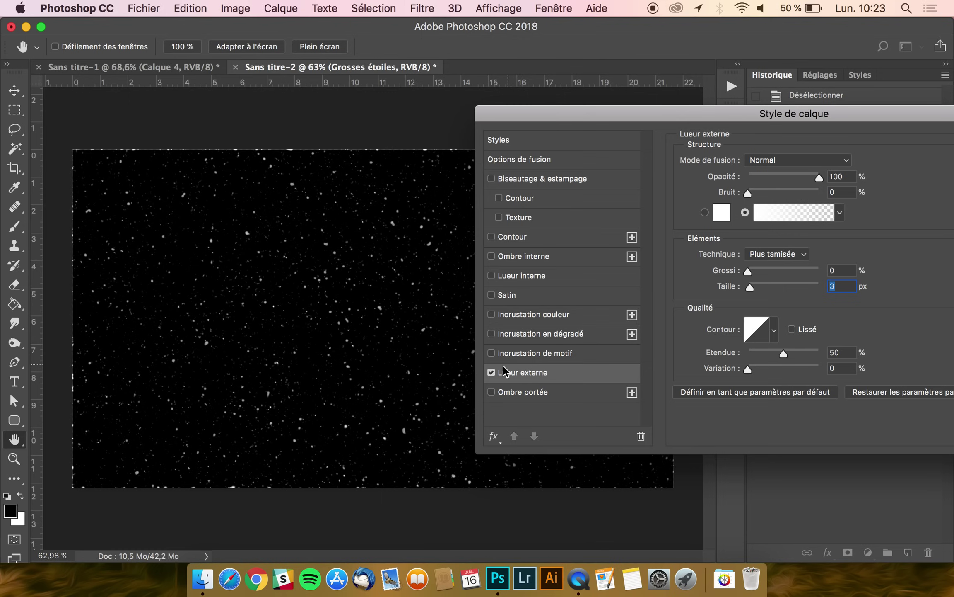
left_click(491, 377)
left_click(491, 372)
left_click(491, 372)
left_click(491, 372)
left_click(492, 372)
Step: Set the outer glow's opacity to 74% with 0% Grossi, compare the stars with and without it, and apply the style
left_click_drag(808, 176, 802, 176)
left_click_drag(748, 270, 632, 274)
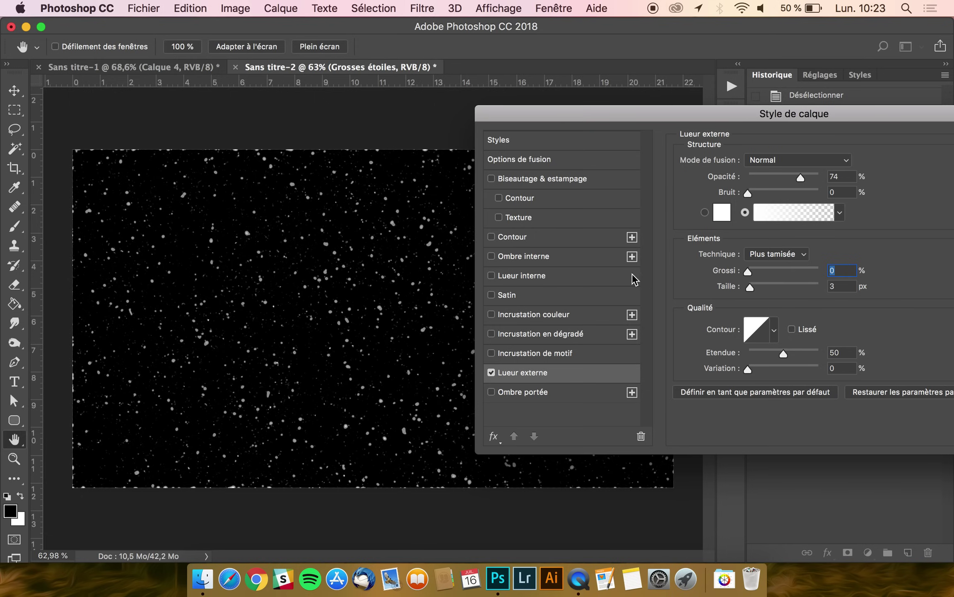
left_click(490, 372)
left_click(491, 372)
left_click(491, 372)
left_click(491, 372)
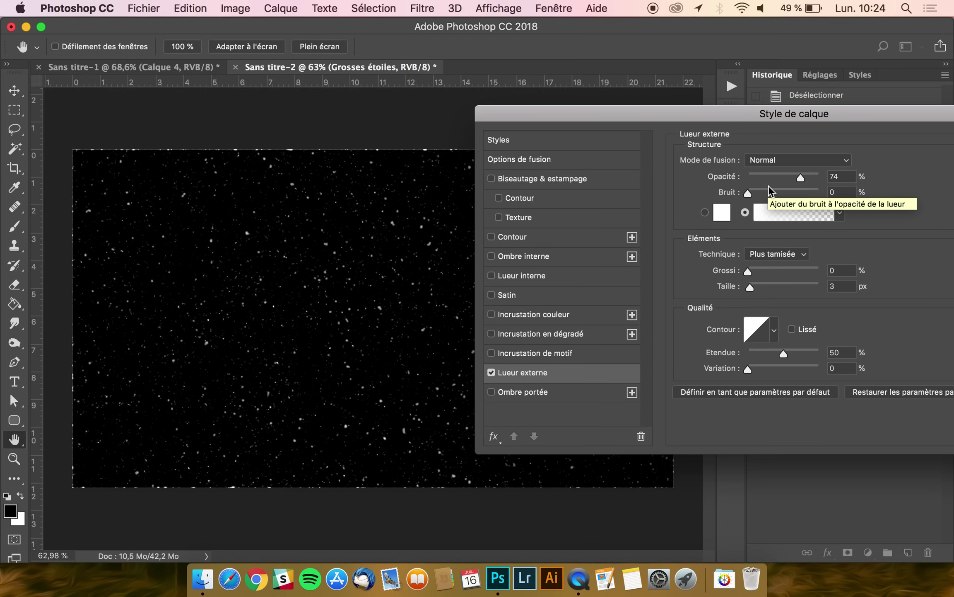
key("Return")
right_click(822, 352)
scroll(788, 383, "down", 10)
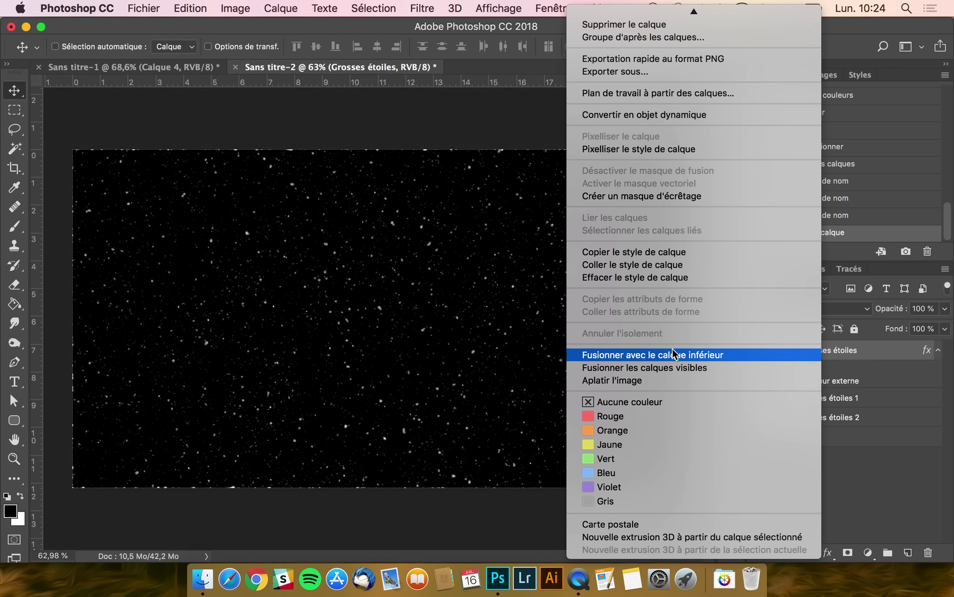
left_click(646, 263)
key("super+z")
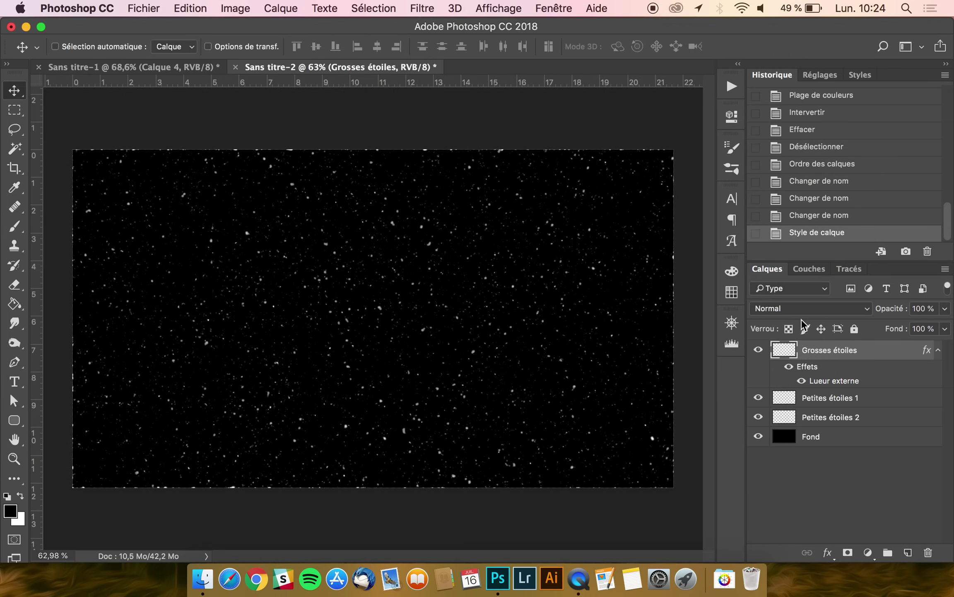
Step: Copy the layer style of Grosses étoiles and paste it onto Petites étoiles 1 and Petites étoiles 2
right_click(831, 350)
scroll(791, 404, "down", 10)
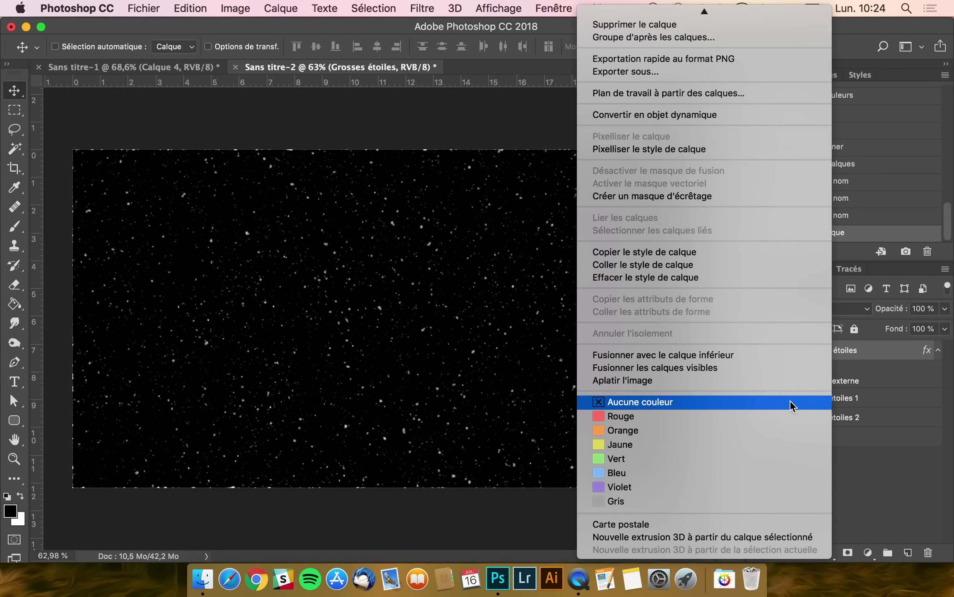
left_click(653, 253)
left_click(853, 400)
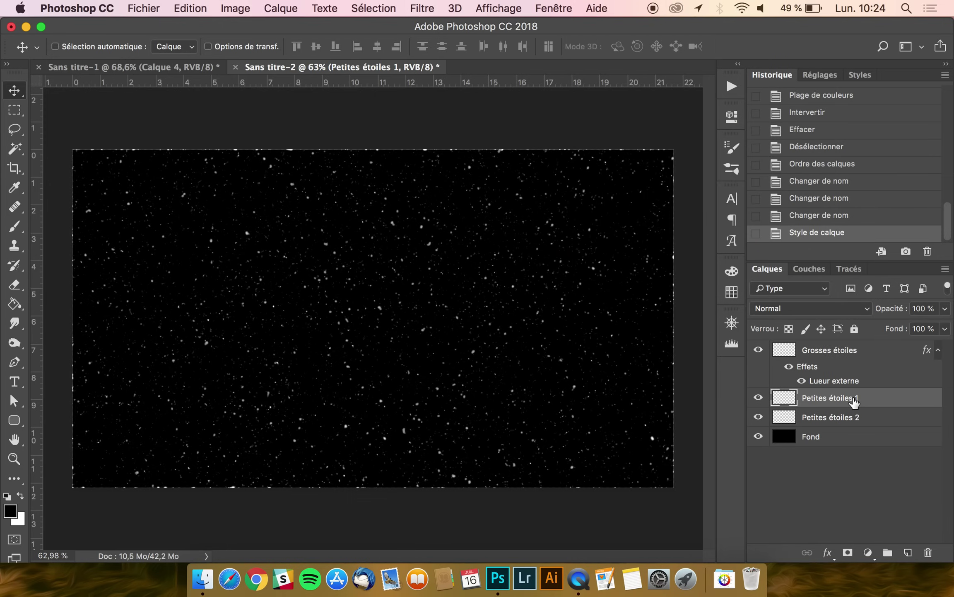
left_click(851, 415, "shift")
right_click(847, 414)
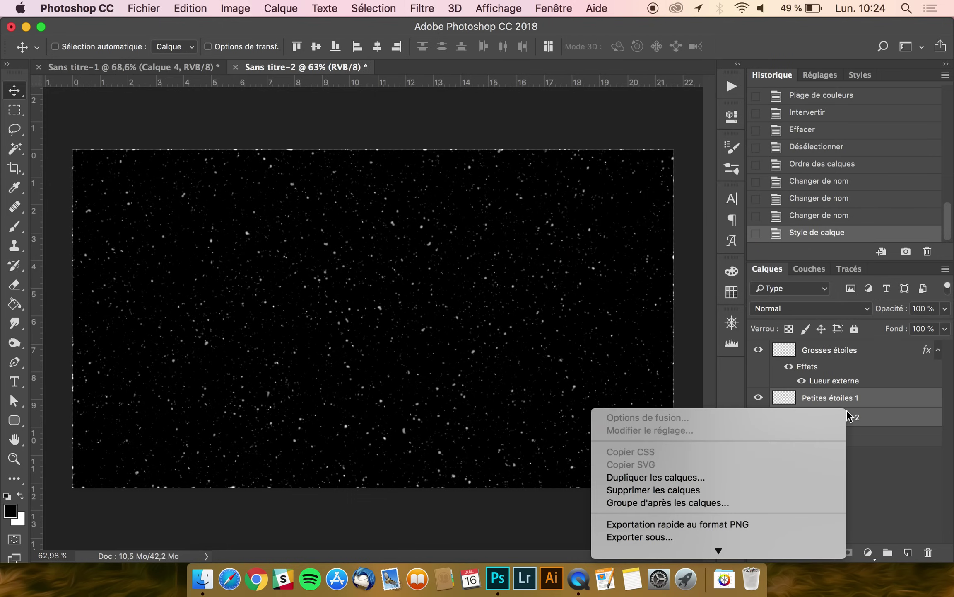
scroll(812, 443, "down", 10)
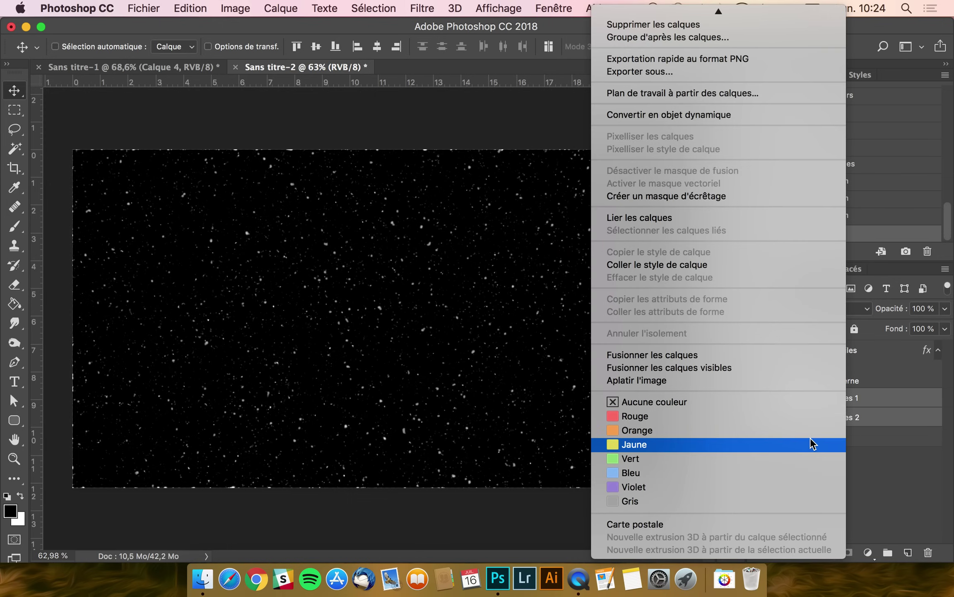
left_click(668, 267)
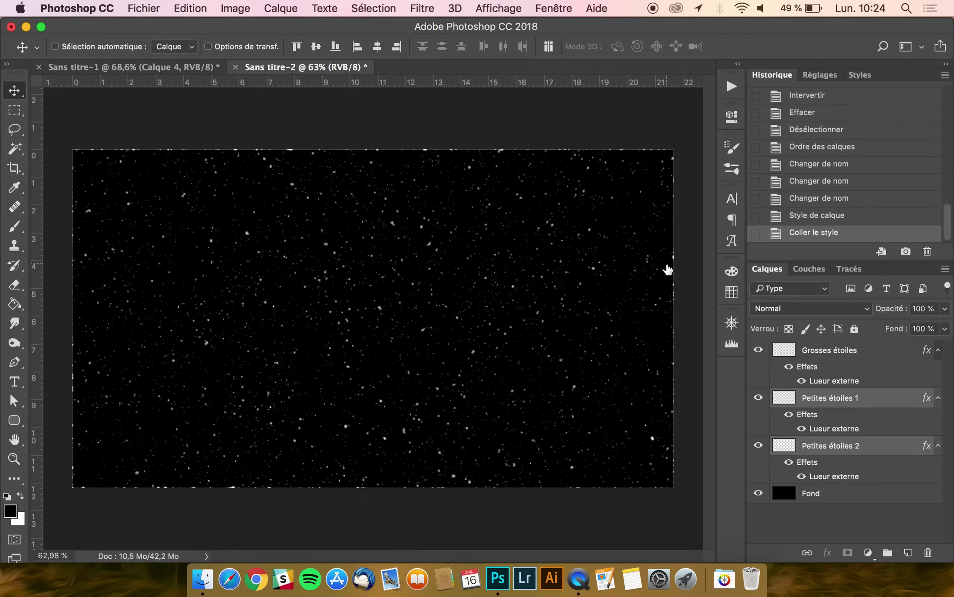
Step: Reduce the outer glow's opacity on the Petites étoiles 1 layer and apply the style
left_click(834, 404)
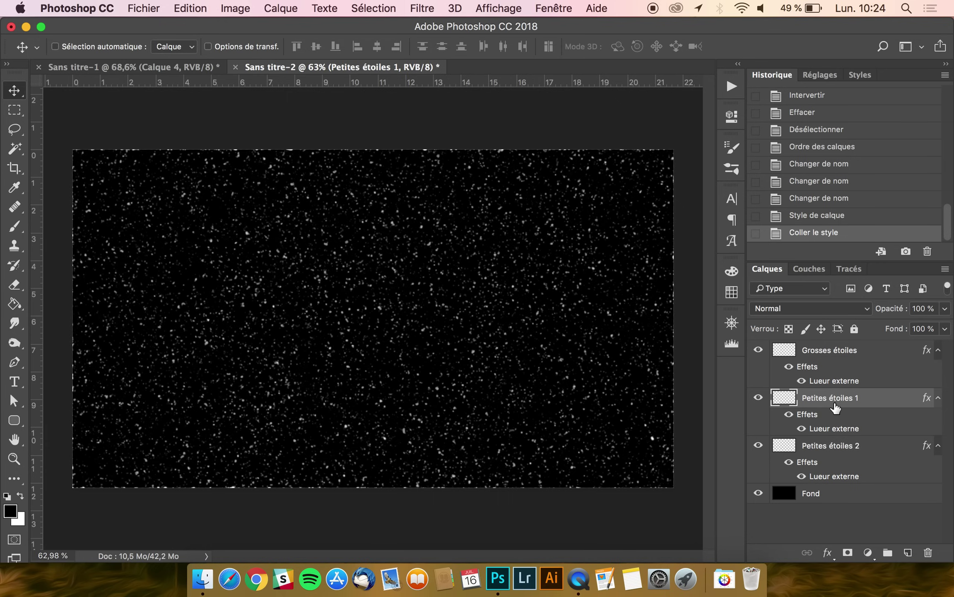
double_click(833, 429)
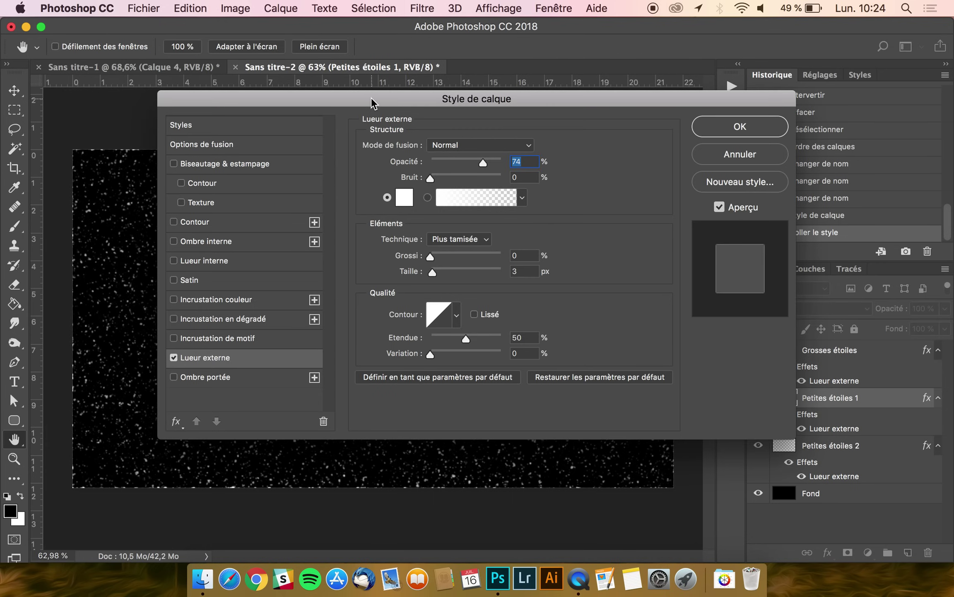
left_click_drag(371, 103, 765, 116)
left_click_drag(849, 172, 844, 173)
key("Return")
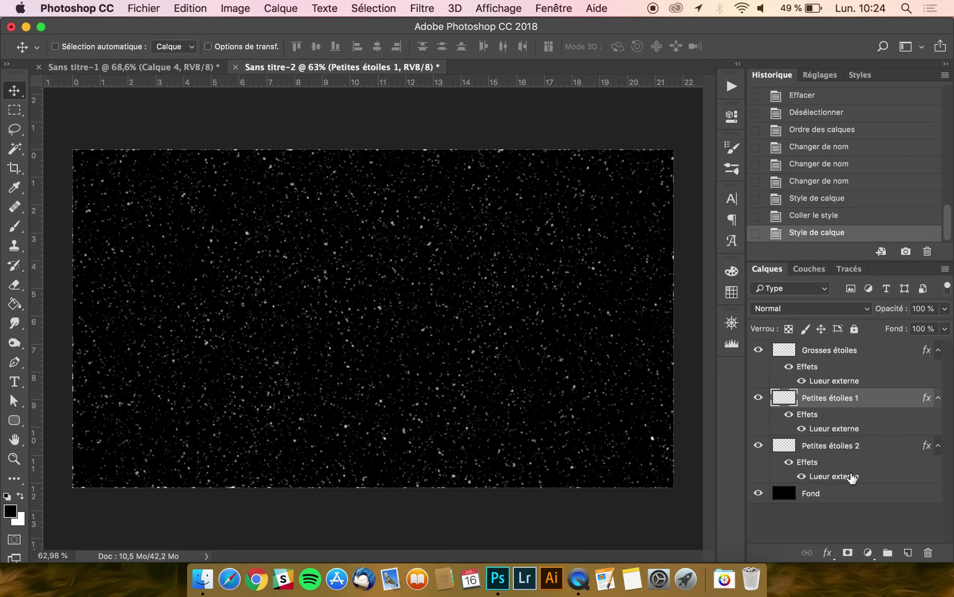
Step: Set the outer glow's opacity on the Petites étoiles 2 layer to 32% and apply the style
left_click(832, 477)
double_click(833, 476)
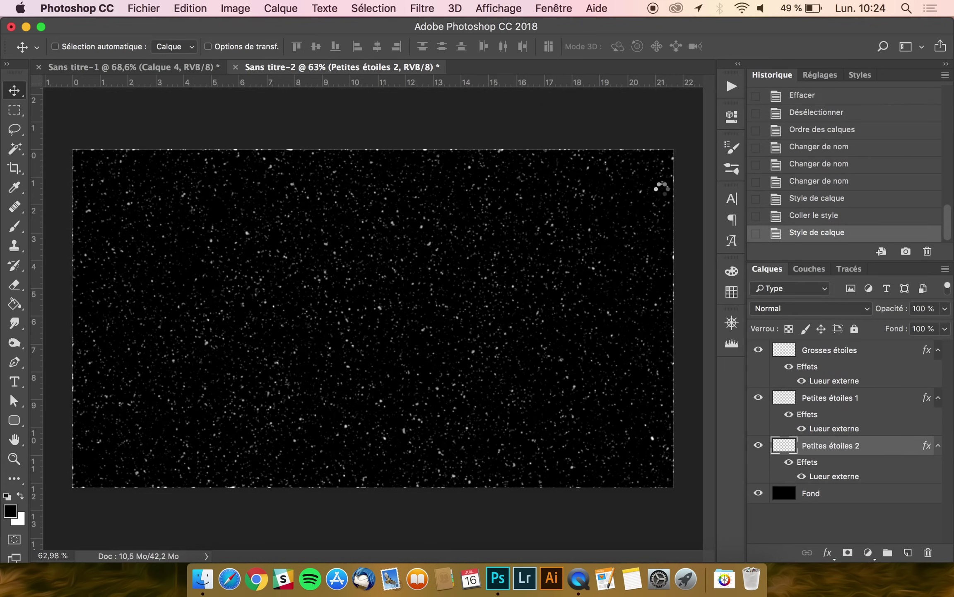
left_click_drag(323, 104, 667, 107)
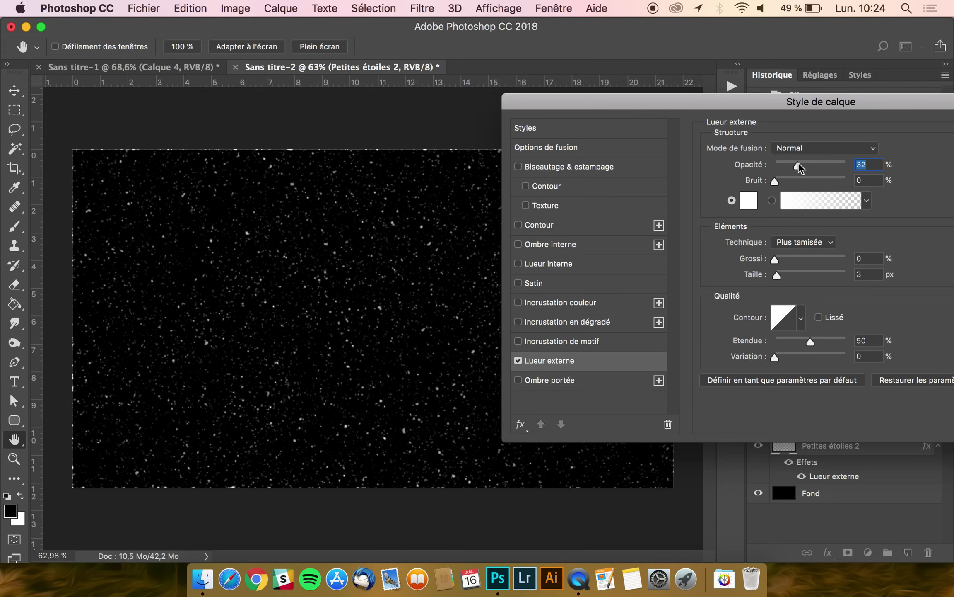
key("Return")
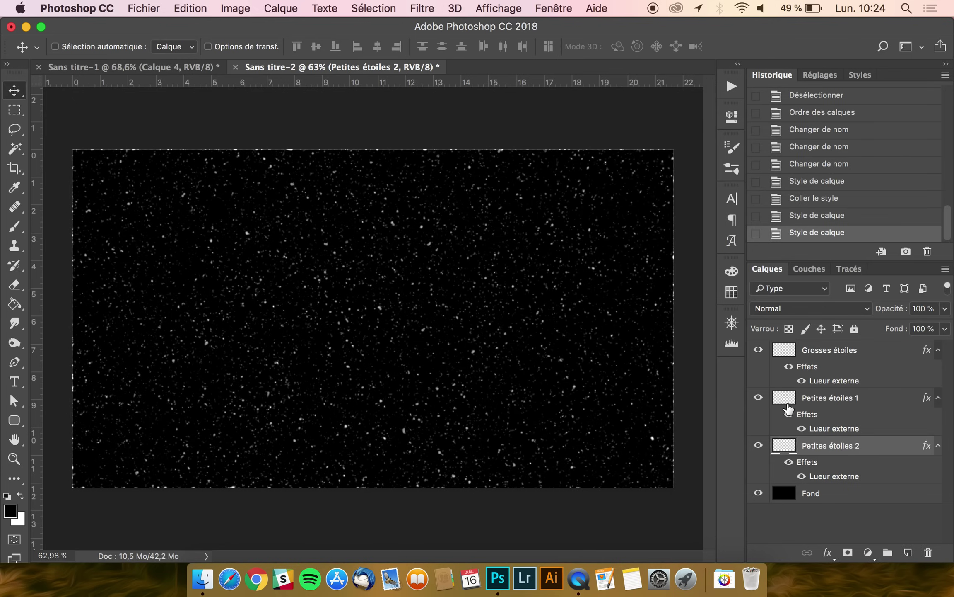
Step: Try the Superposition blending mode on the Grosses étoiles layer, and set it back to Normal
left_click(832, 353)
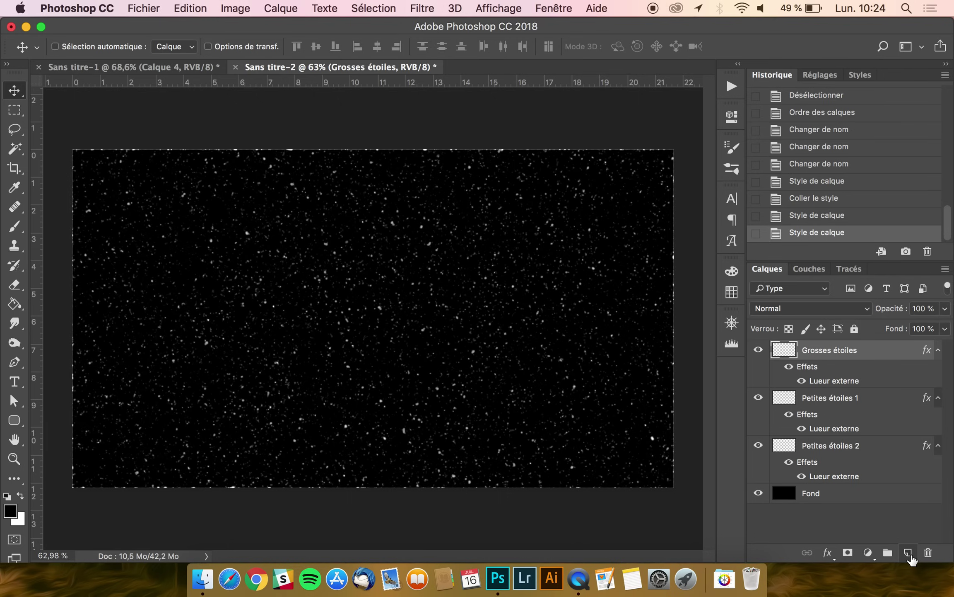
left_click(791, 305)
left_click(793, 413)
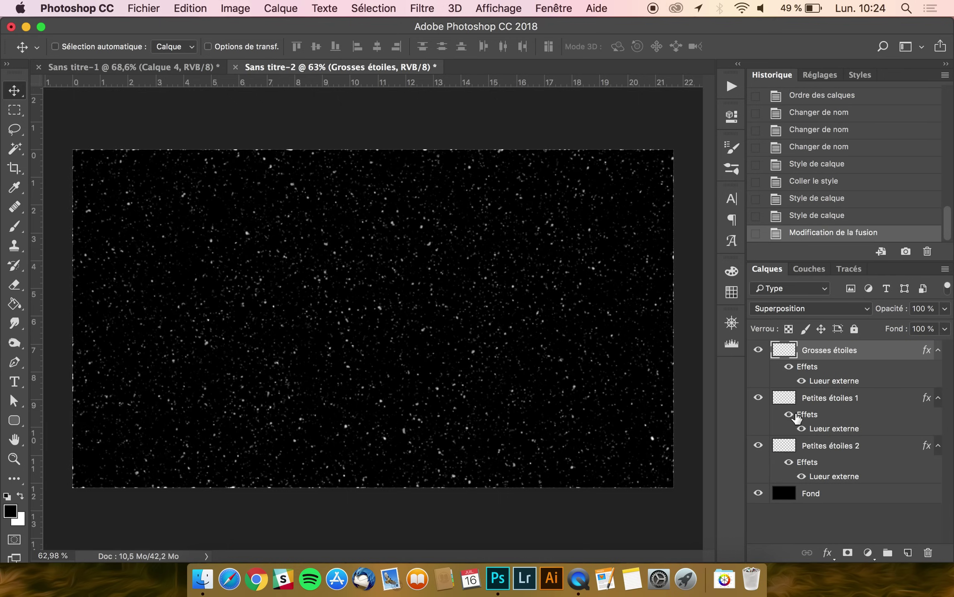
left_click(782, 308)
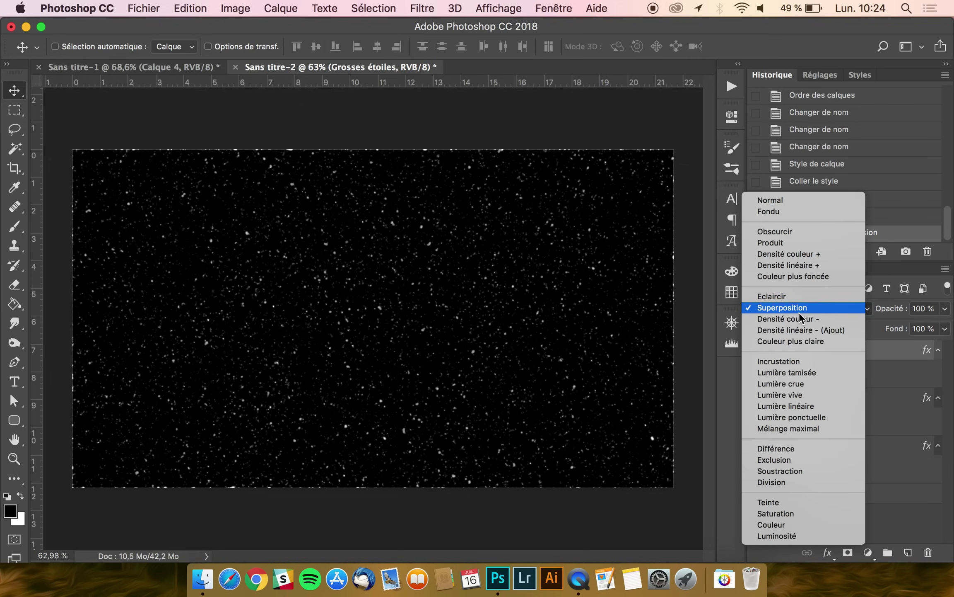
left_click(784, 198)
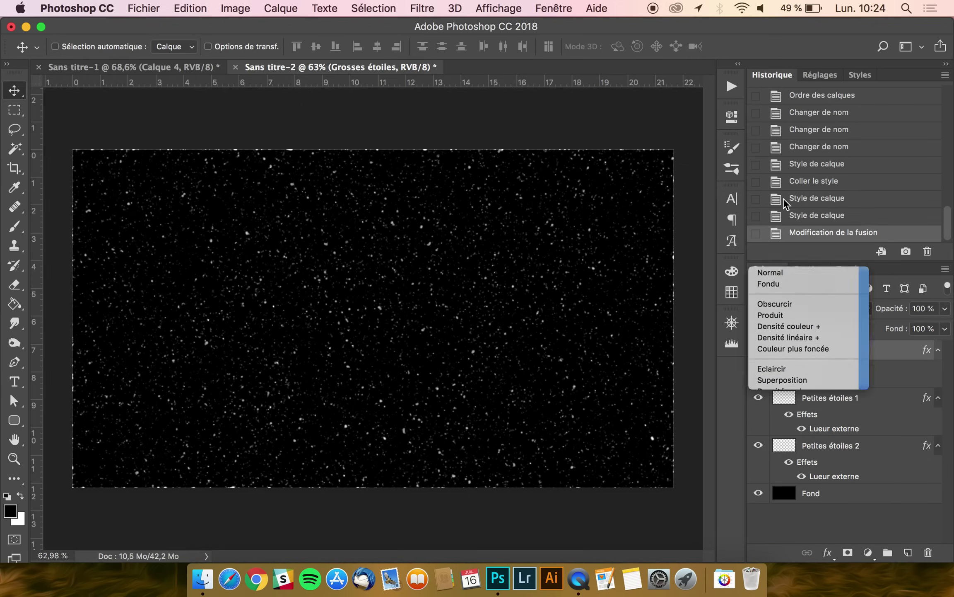
Step: Switch the outer glow of Grosses étoiles off and back on to compare, keeping the layer's blending mode at Normal
left_click(801, 381)
left_click(802, 381)
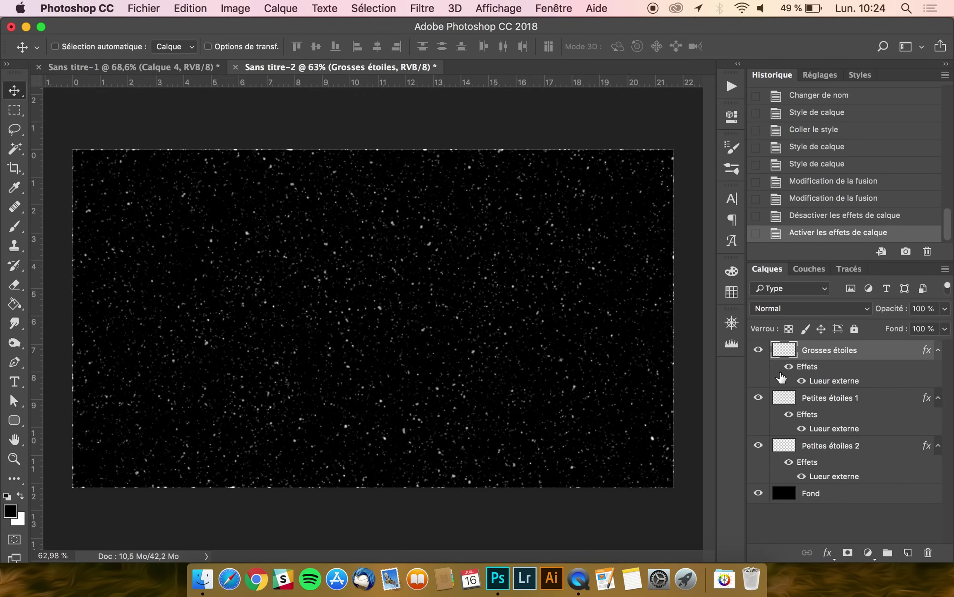
left_click(790, 309)
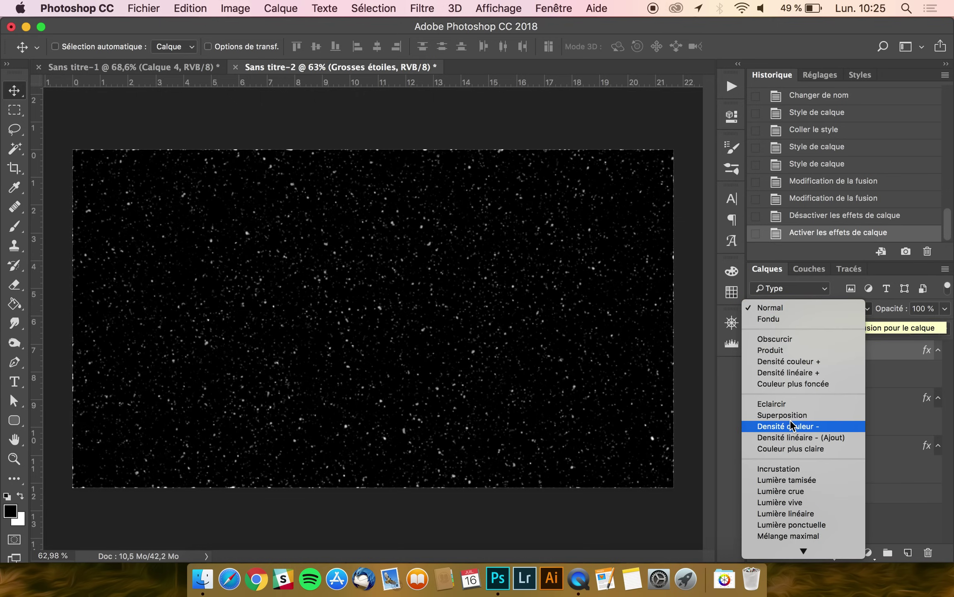
left_click(804, 307)
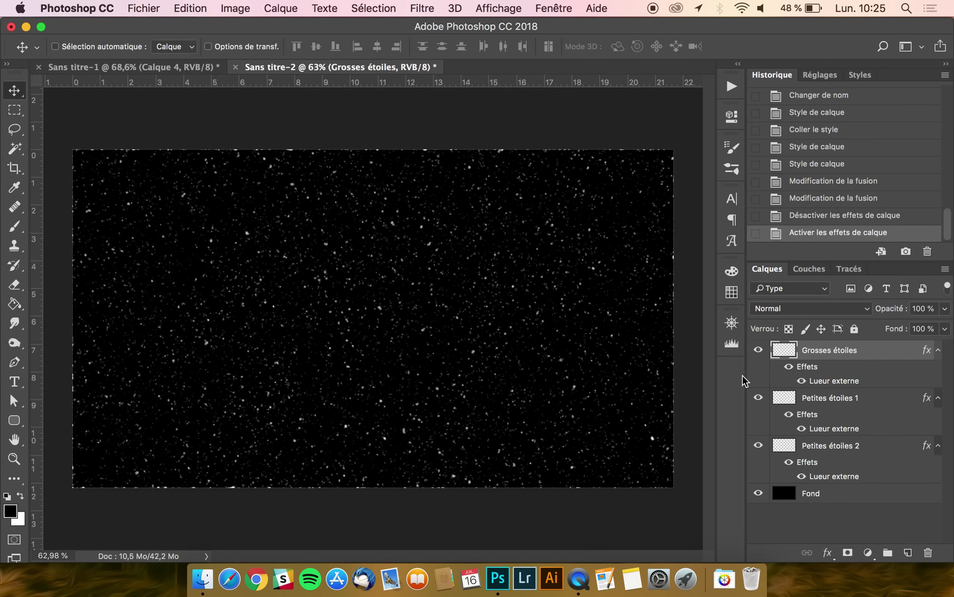
Step: Create a new layer above Grosses étoiles and fill it with the Nuages render filter
left_click(908, 553)
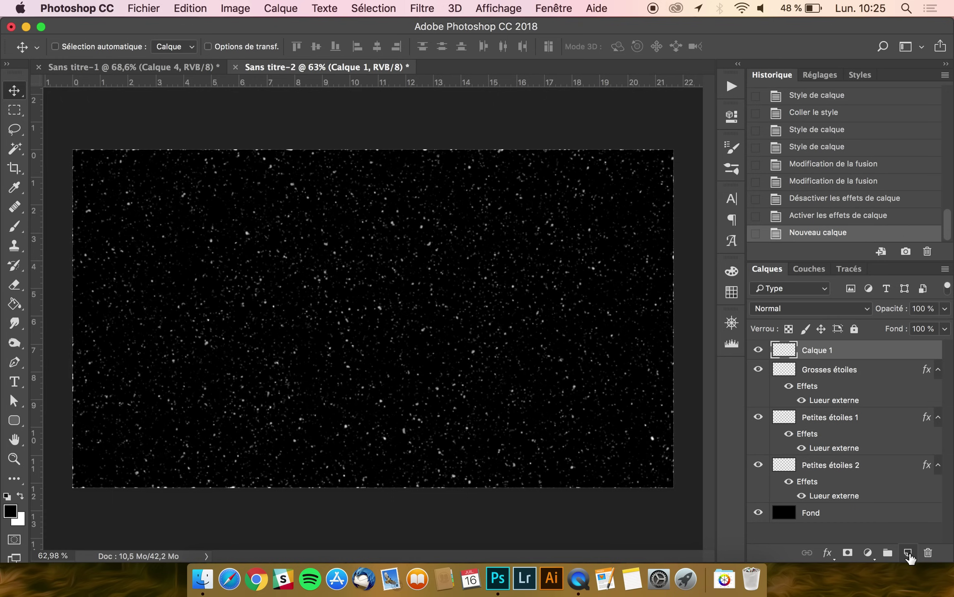
left_click(422, 9)
mouse_move(471, 274)
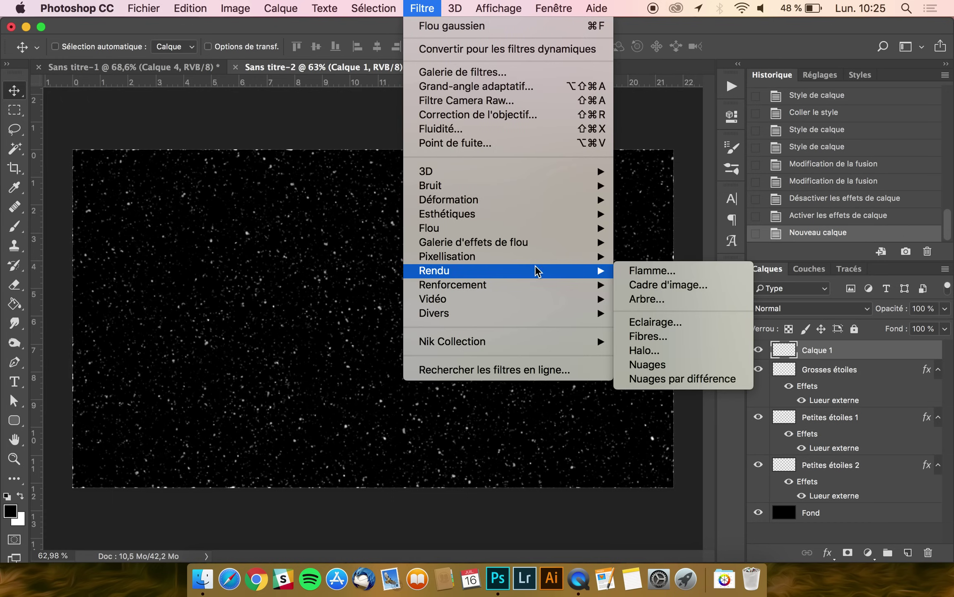
left_click(666, 365)
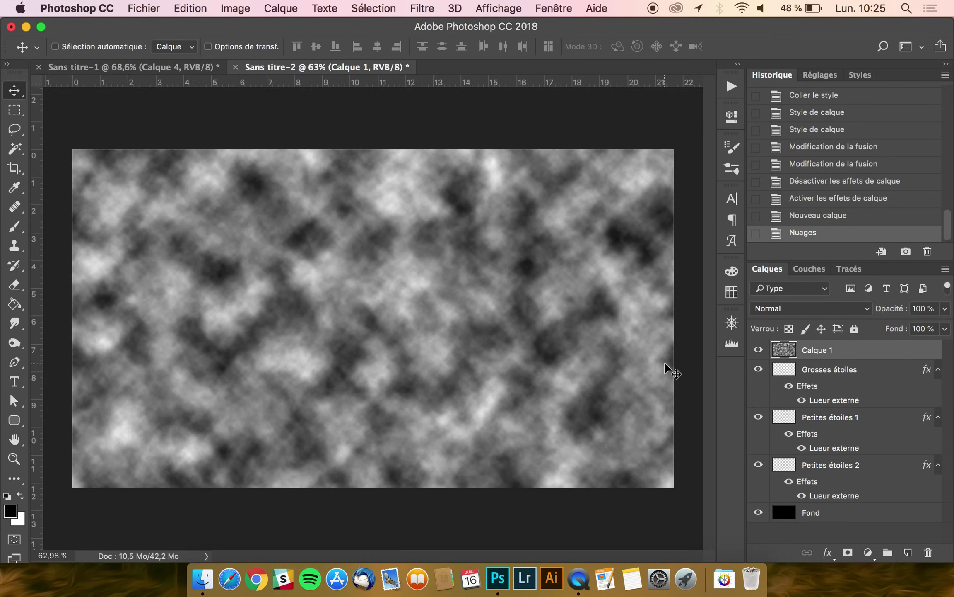
Step: Set the cloud layer's blending mode to Incrustation, and select the Grosses étoiles layer
left_click(775, 310)
scroll(800, 442, "down", 1)
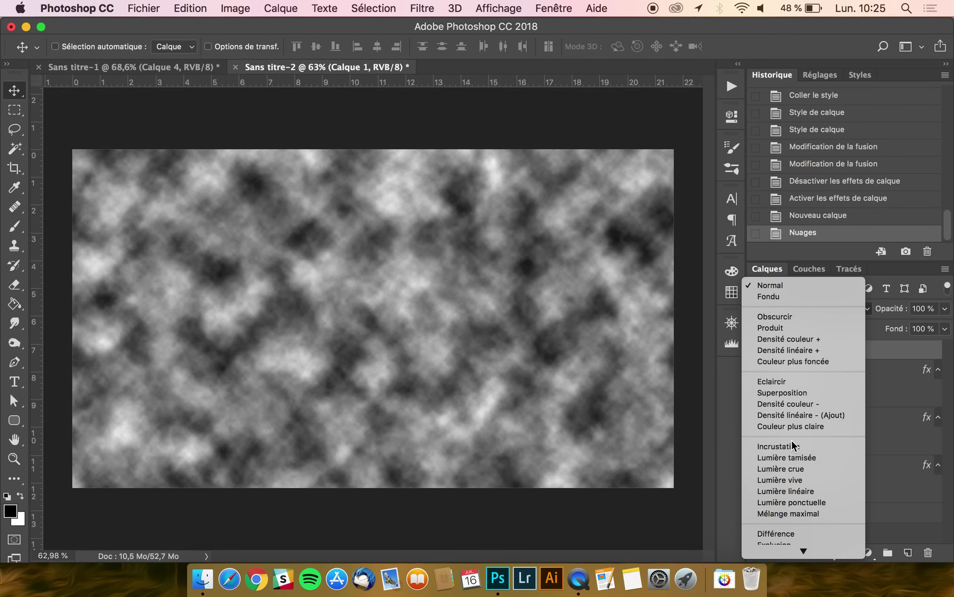
left_click(793, 446)
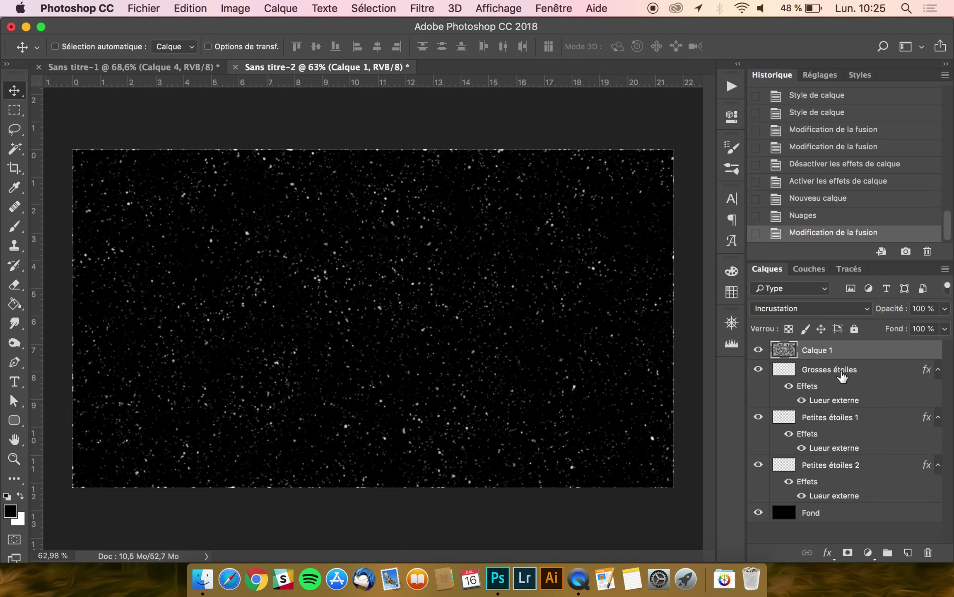
left_click(845, 373)
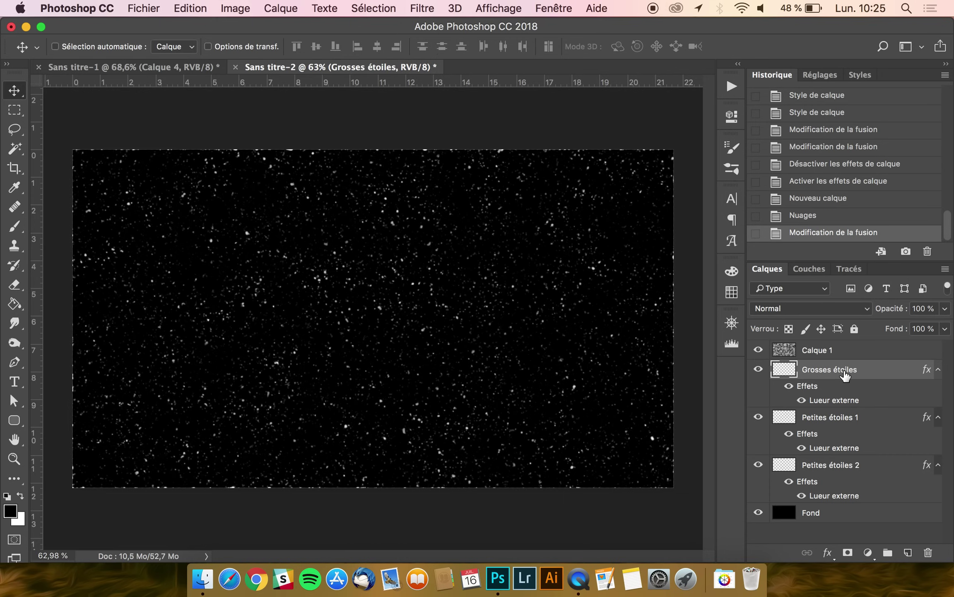
Step: Create a new layer directly above Grosses étoiles and name it Couleurs
left_click(908, 552)
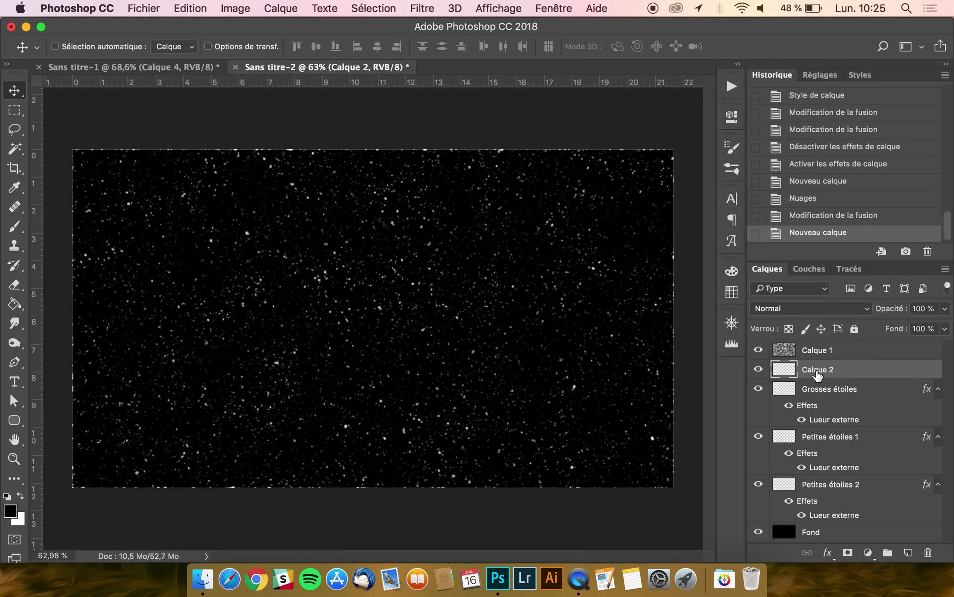
double_click(818, 370)
type("Couleurs")
key("Return")
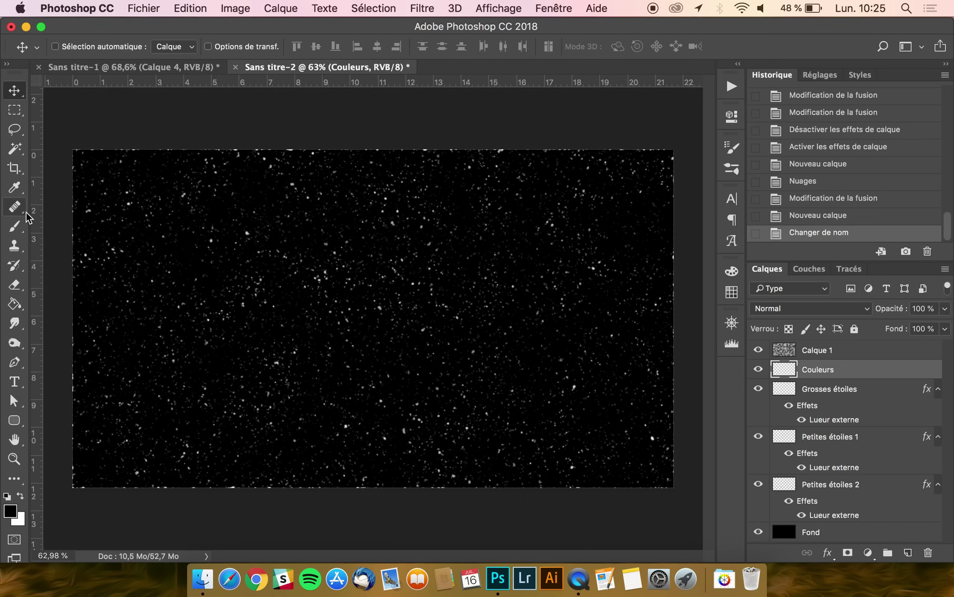
Step: Set up the Brush tool at 8 % opacity with a bright, saturated blue foreground colour
left_click(14, 227)
left_click(317, 48)
left_click(299, 49)
type("8")
key("Return")
left_click(10, 511)
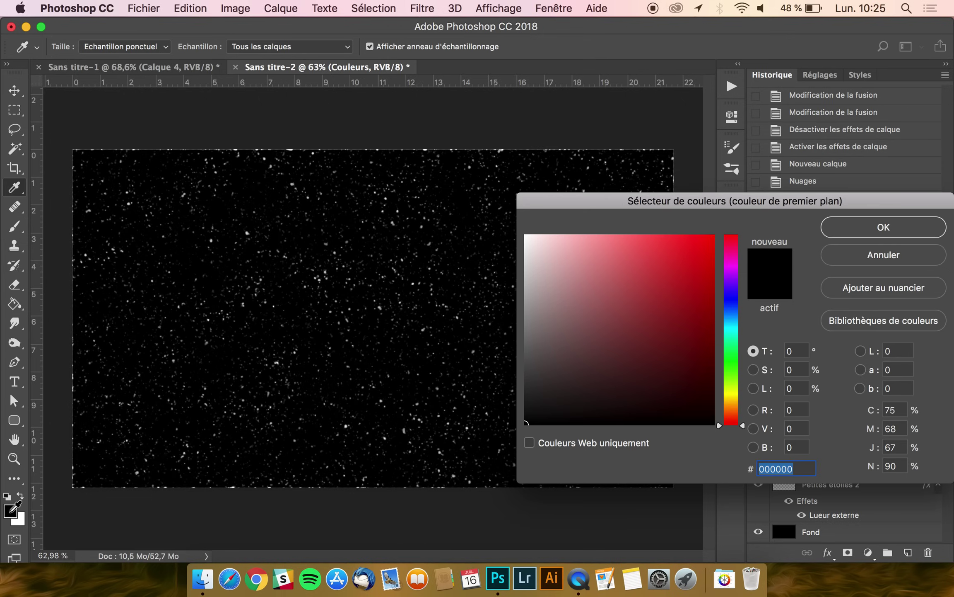
left_click(733, 303)
left_click_drag(686, 271, 713, 249)
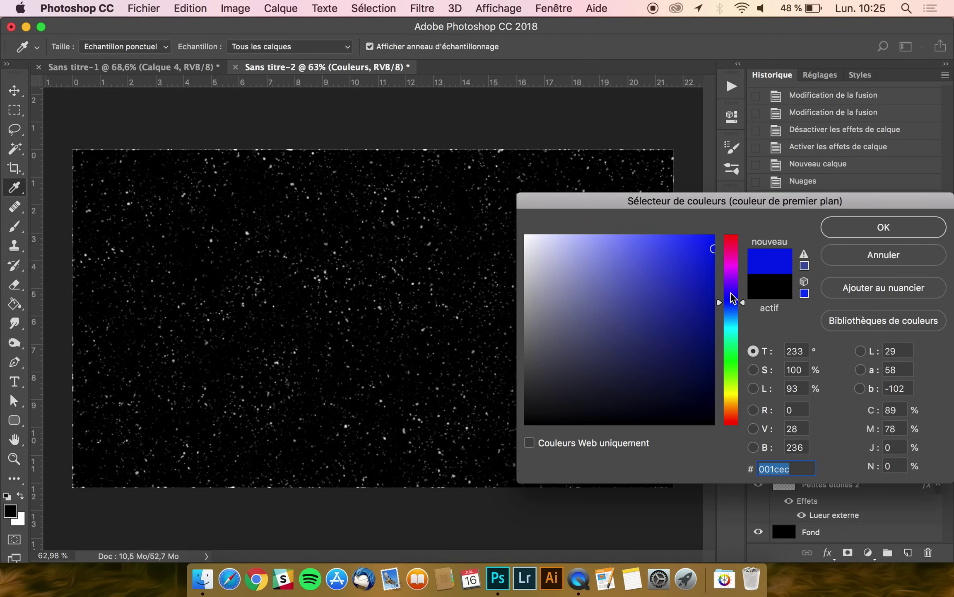
left_click(733, 308)
left_click_drag(713, 248, 700, 243)
left_click(908, 226)
Step: Brush blue over the middle and lower part of the image on the Couleurs layer with broad, soft strokes
scroll(313, 255, "down", 5)
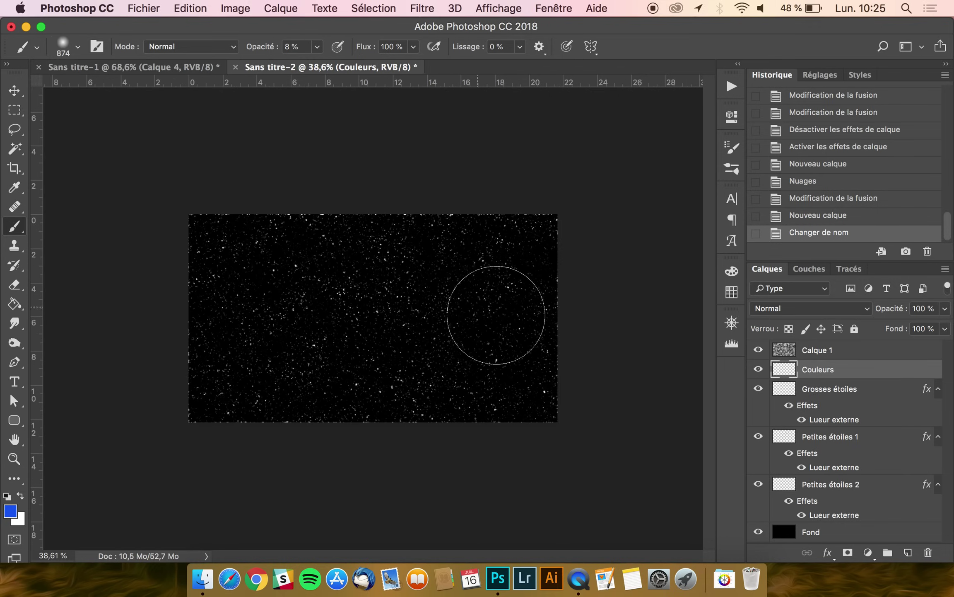
mouse_move(510, 287)
left_mouse_down()
mouse_move(496, 284)
mouse_move(479, 341)
mouse_move(456, 315)
left_mouse_up()
mouse_move(302, 363)
left_mouse_down()
mouse_move(478, 361)
mouse_move(379, 367)
mouse_move(292, 379)
left_mouse_up()
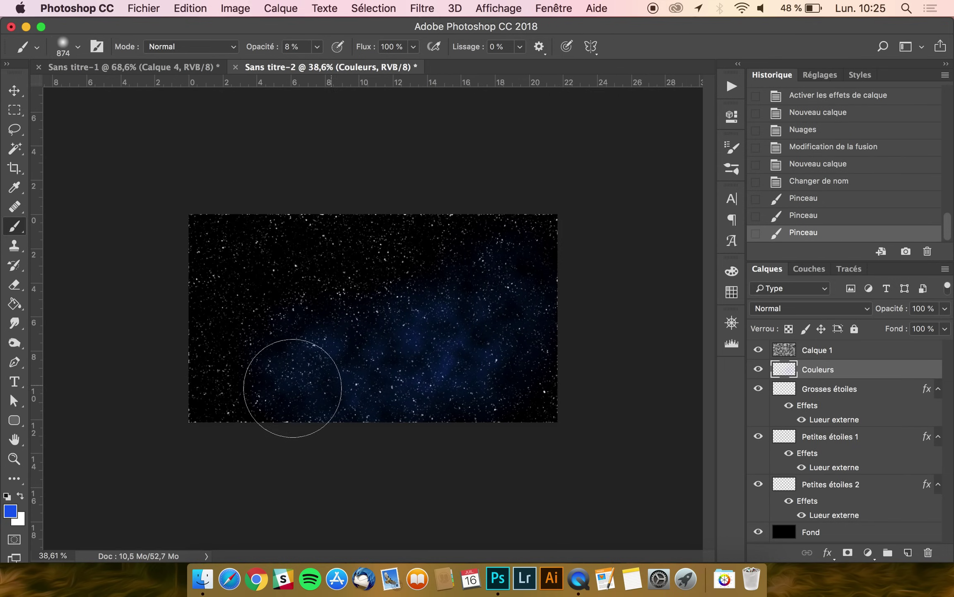
left_click_drag(422, 343, 486, 320)
left_click_drag(505, 379, 286, 311)
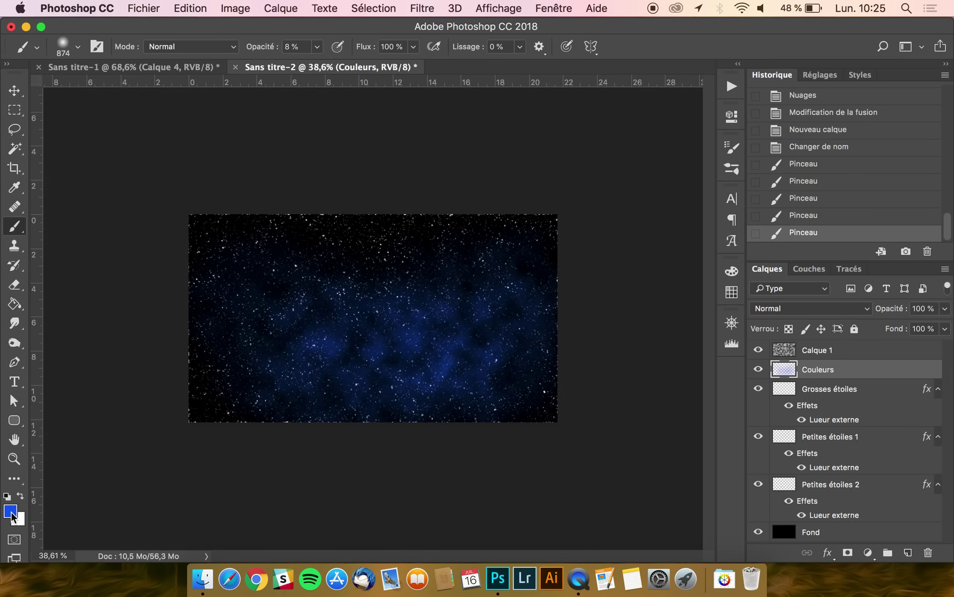
Step: Change the brush colour to cyan 12bbf2 and paint soft patches at the lower right, along the top and at the left edge
left_click(12, 513)
left_click(731, 323)
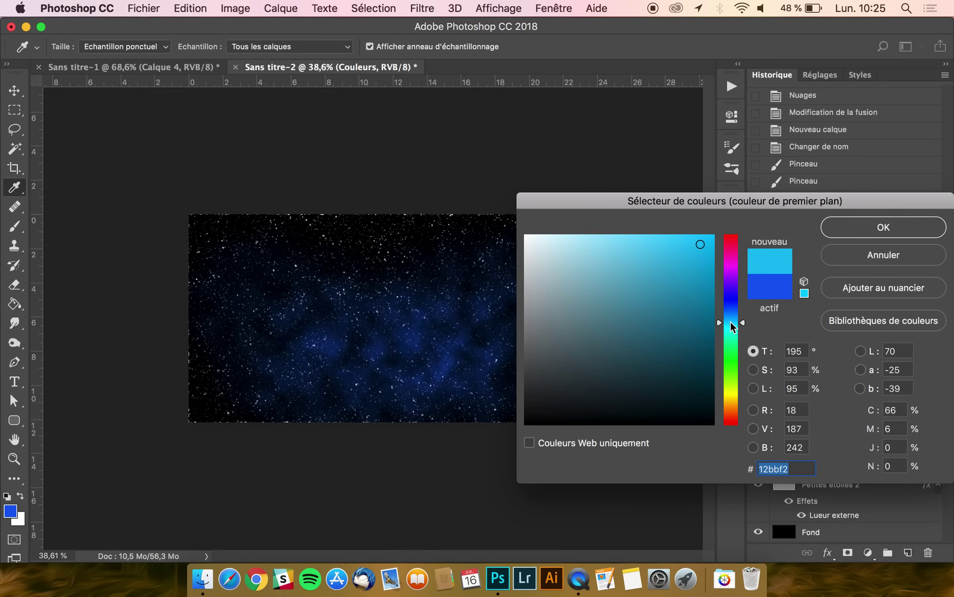
key("Return")
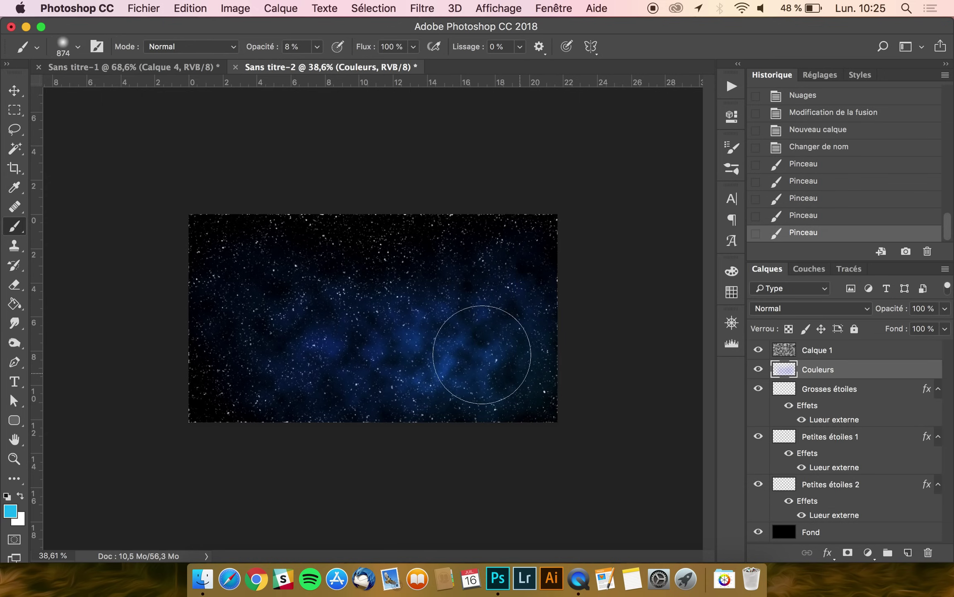
mouse_move(355, 258)
left_mouse_down()
mouse_move(223, 267)
mouse_move(222, 303)
left_mouse_up()
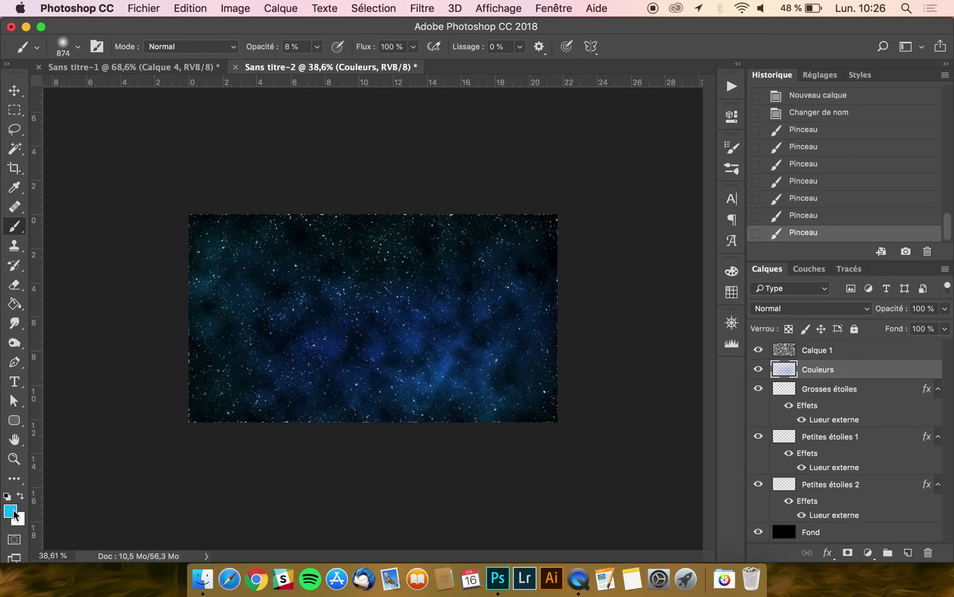
Step: Change the brush colour to magenta e012f2 and brush it over the right, centre and upper left of the sky
left_click(12, 512)
left_click(729, 268)
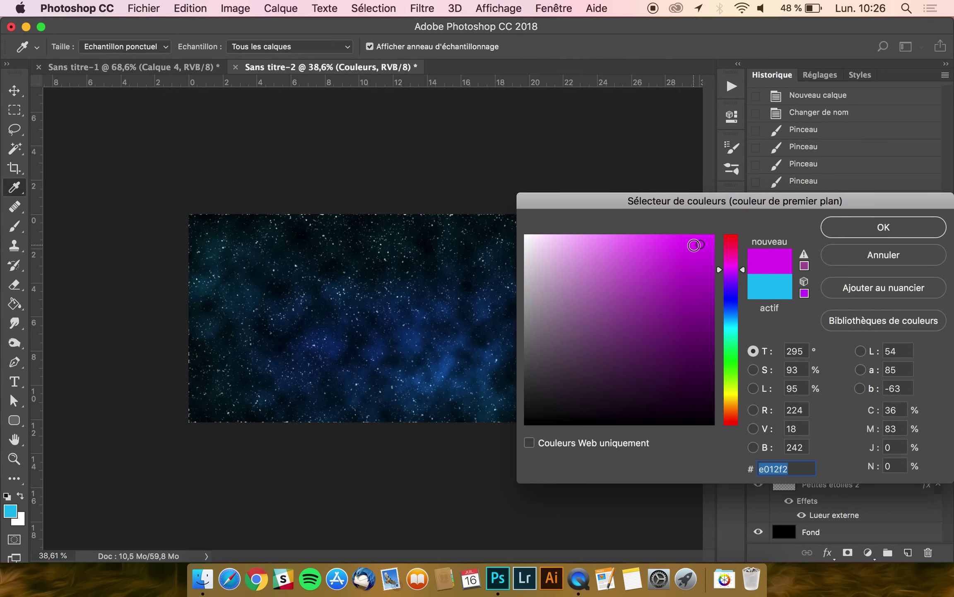
key("Return")
mouse_move(469, 316)
left_mouse_down()
mouse_move(496, 341)
mouse_move(441, 247)
mouse_move(341, 294)
mouse_move(221, 260)
mouse_move(252, 254)
left_mouse_up()
Step: Change the brush colour back to light blue and brush it over the lower part of the sky
left_click(10, 511)
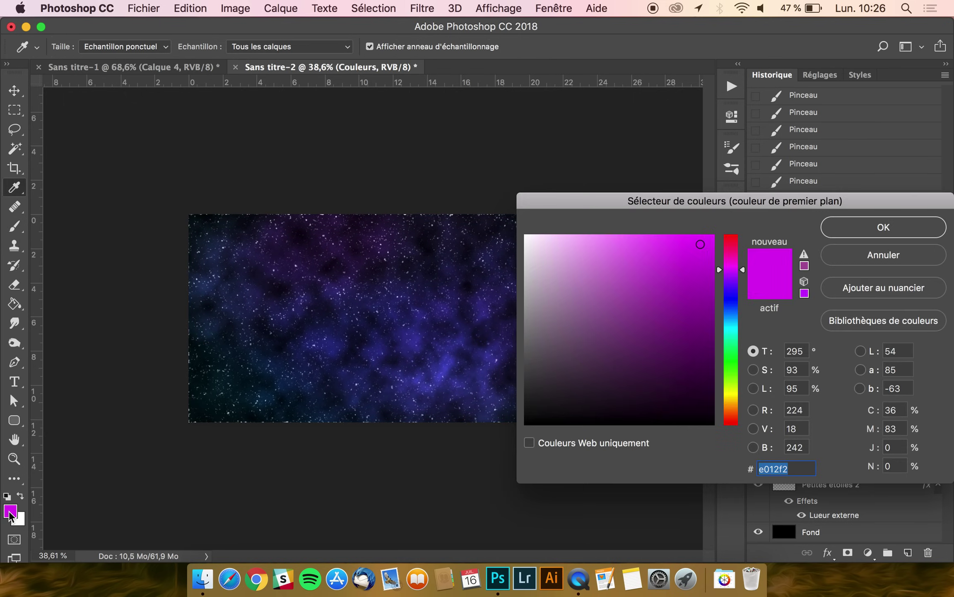
left_click(729, 319)
key("Return")
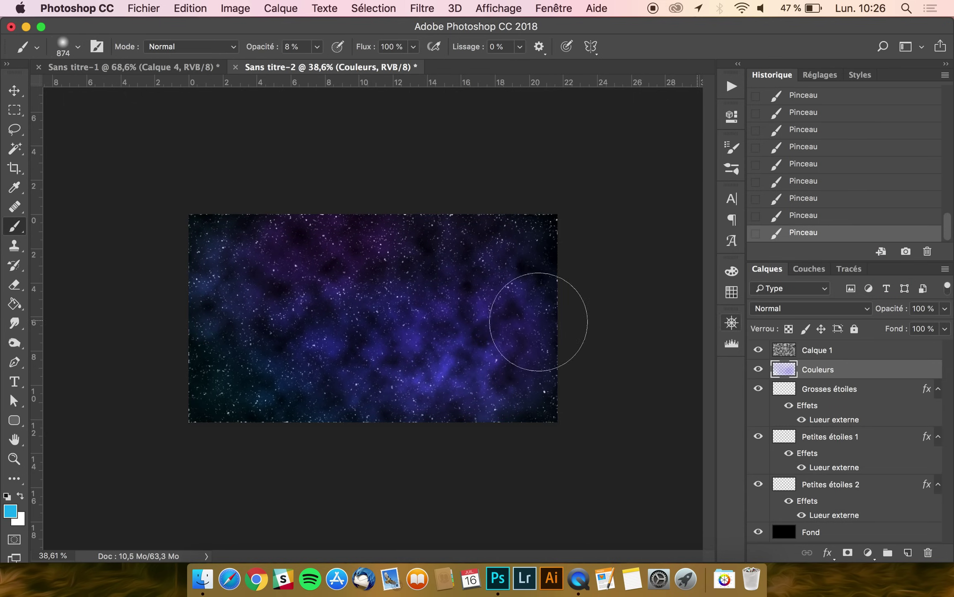
Step: Change the brush colour to yellow eff212 and paint a faint glow in the lower right corner of the image
left_click(10, 511)
left_click(729, 392)
key("Return")
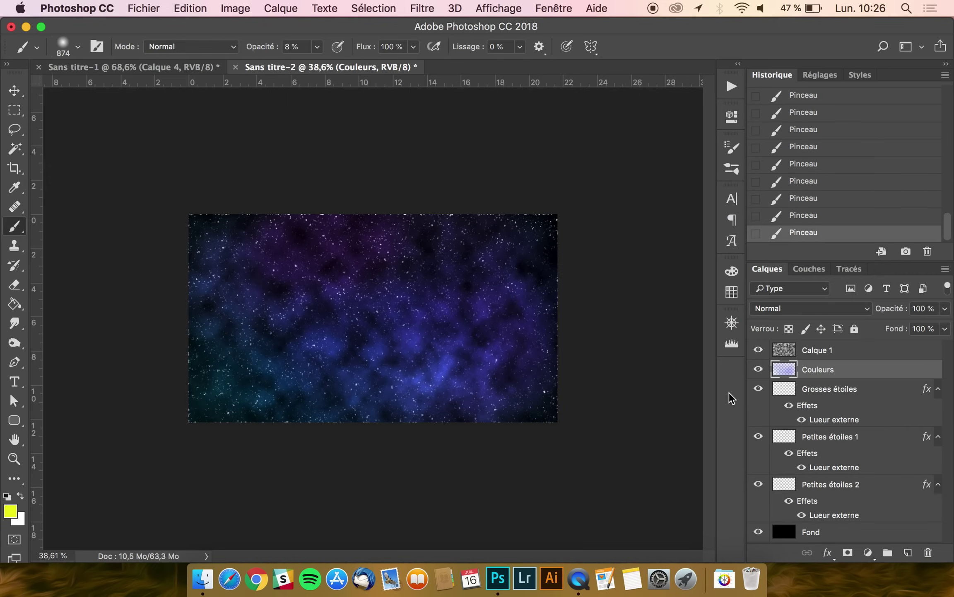
left_click_drag(495, 394, 541, 401)
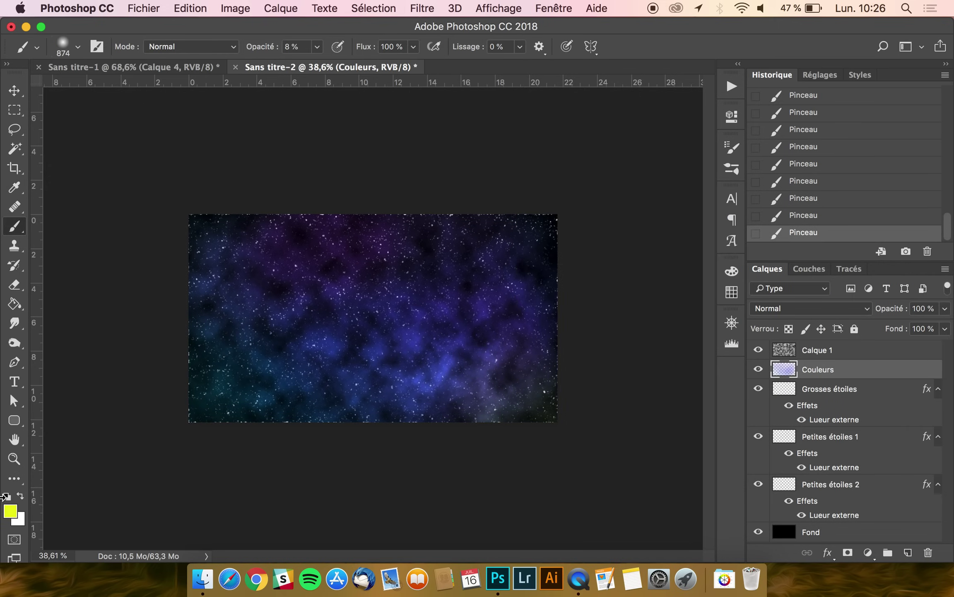
Step: Change the brush colour to blue 1281f2 and strengthen the colour in the middle of the sky
left_click(10, 511)
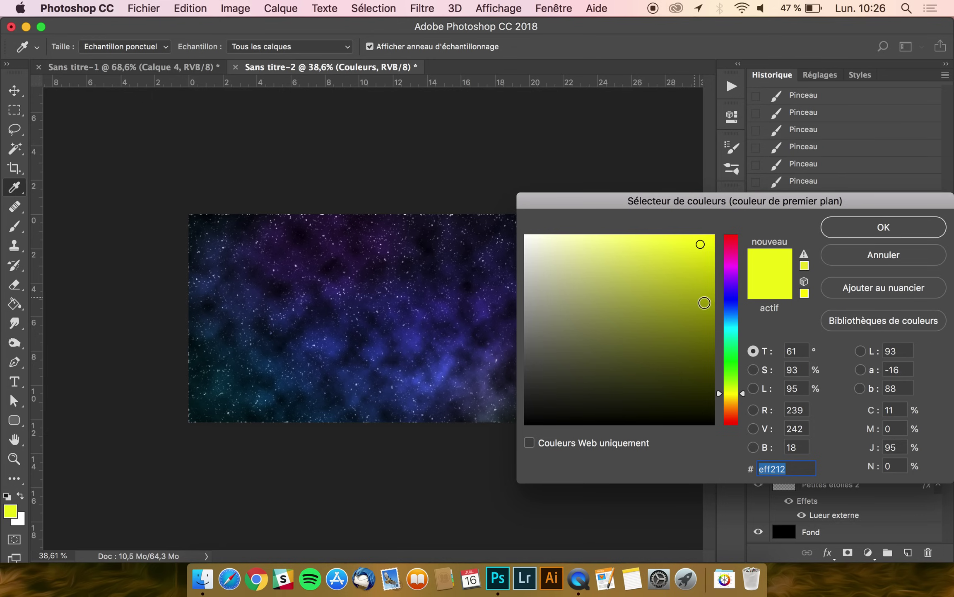
left_click(732, 313)
key("Return")
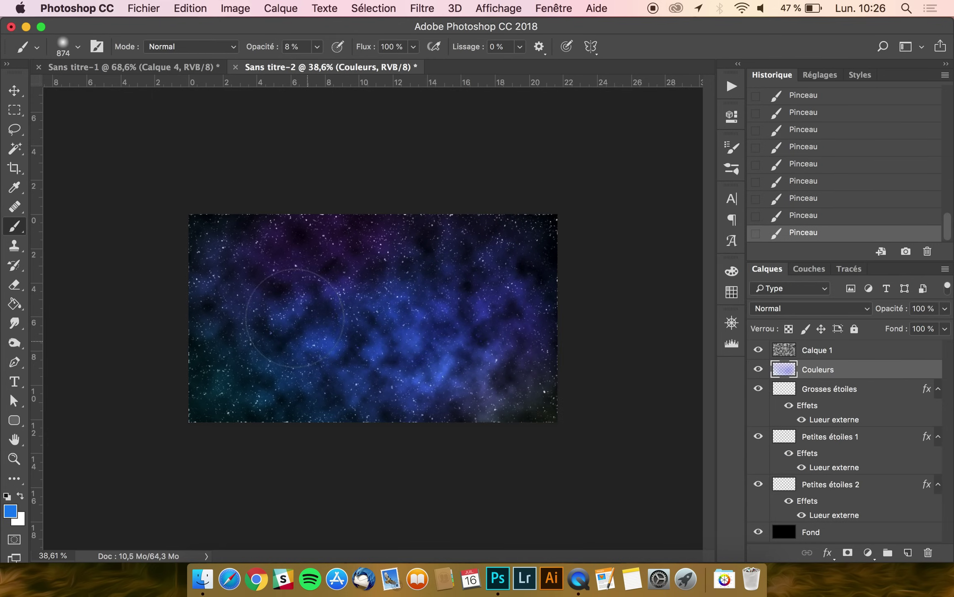
Step: Change the brush colour to turquoise and brush it over the right side and upper part of the sky
left_click(11, 512)
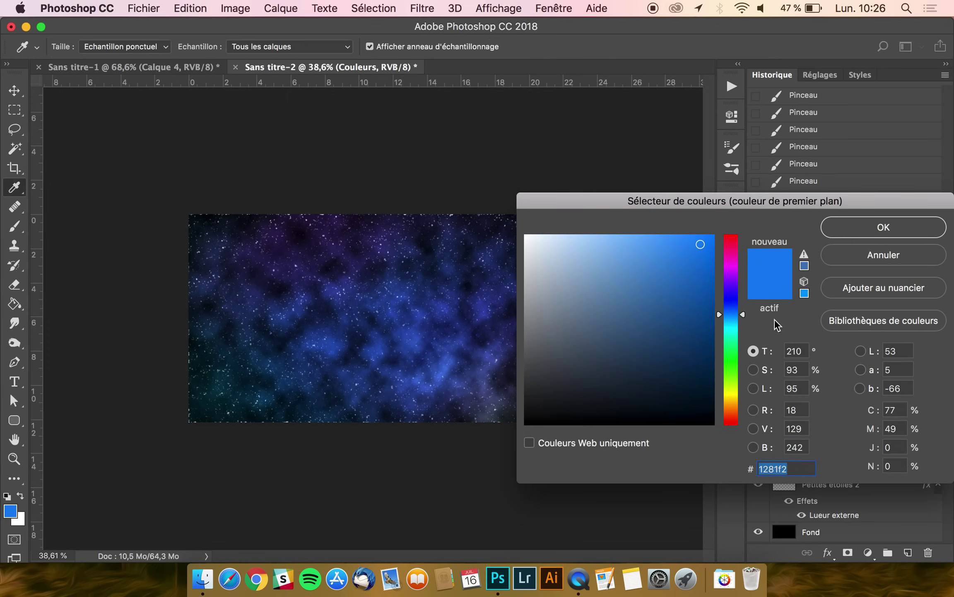
left_click(733, 323)
key("Return")
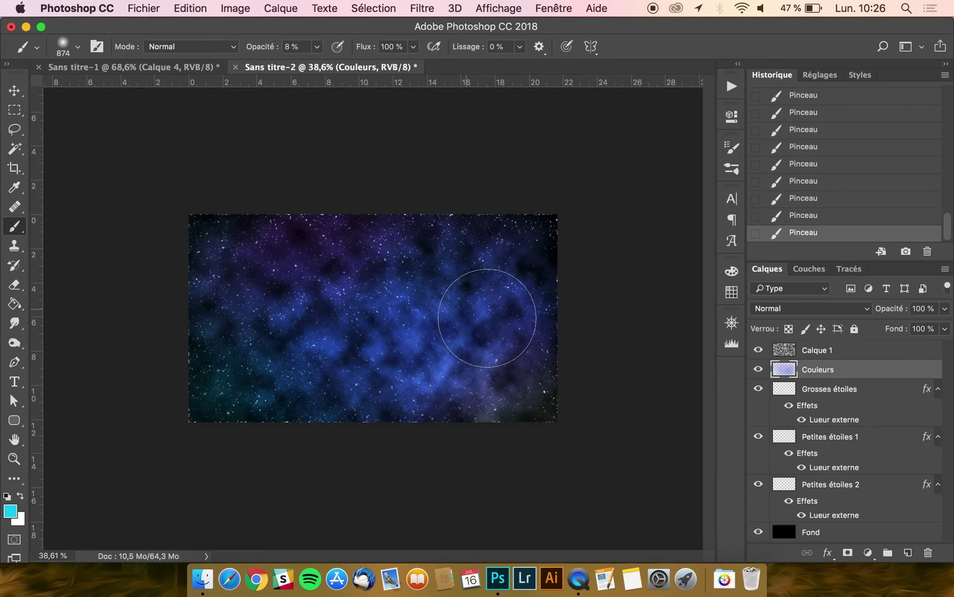
left_click_drag(427, 268, 369, 267)
mouse_move(468, 246)
left_mouse_down()
mouse_move(438, 236)
mouse_move(393, 255)
mouse_move(358, 248)
mouse_move(321, 273)
mouse_move(304, 247)
left_mouse_up()
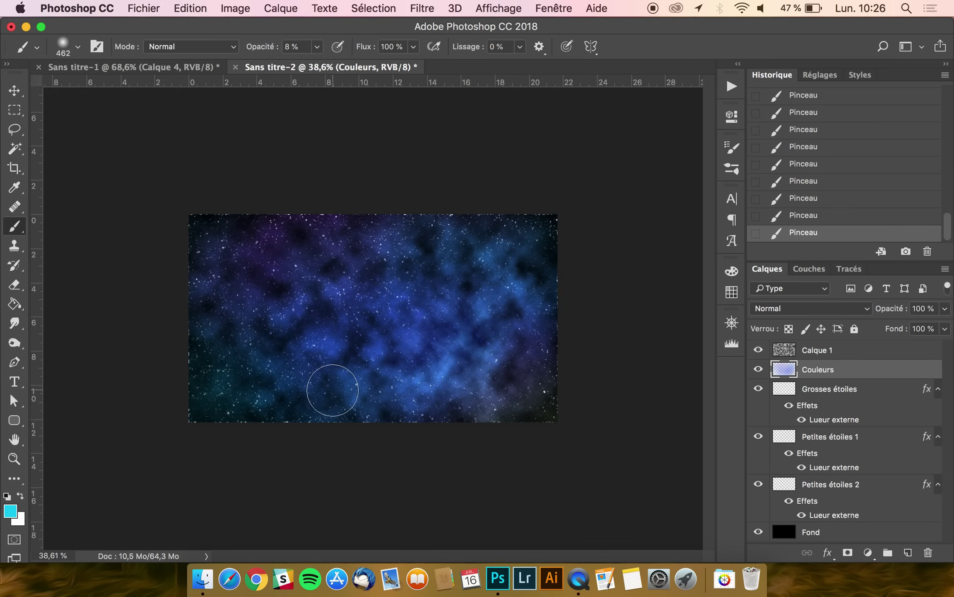
Step: Enlarge the cloud layer Calque 1 to about 162 % from its centre with a free transform
key("v")
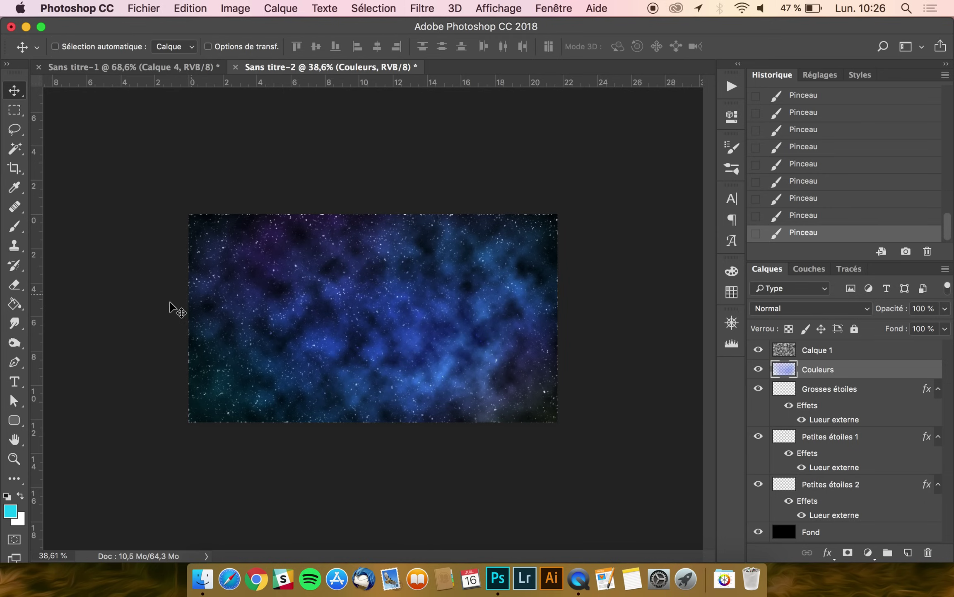
left_click(861, 356)
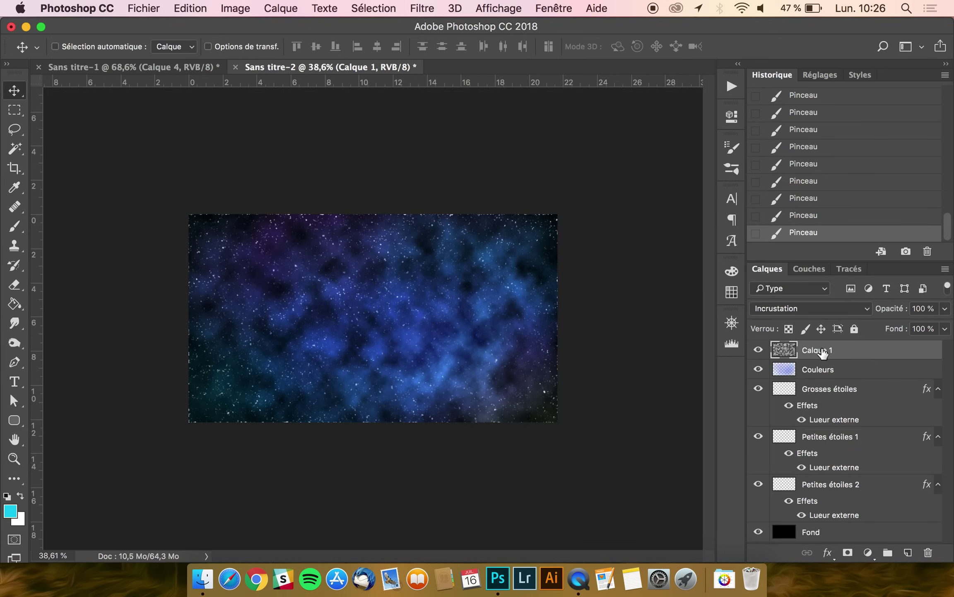
scroll(477, 404, "down", 2)
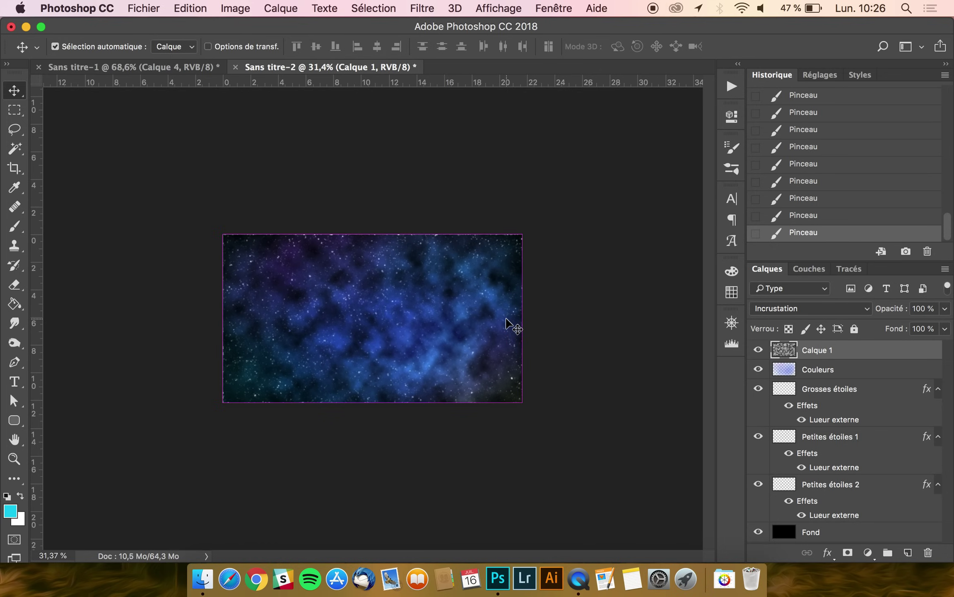
key("super+t")
left_click_drag(523, 236, 620, 190)
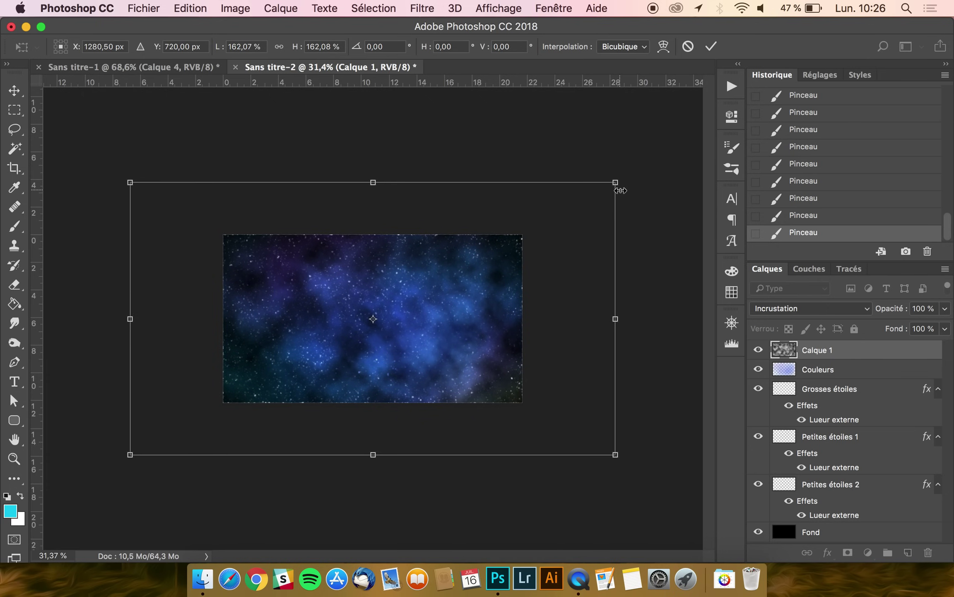
key("Return")
Step: Apply a Flou gaussien with a radius of 12 pixels to the cloud layer Calque 1
left_click(415, 7)
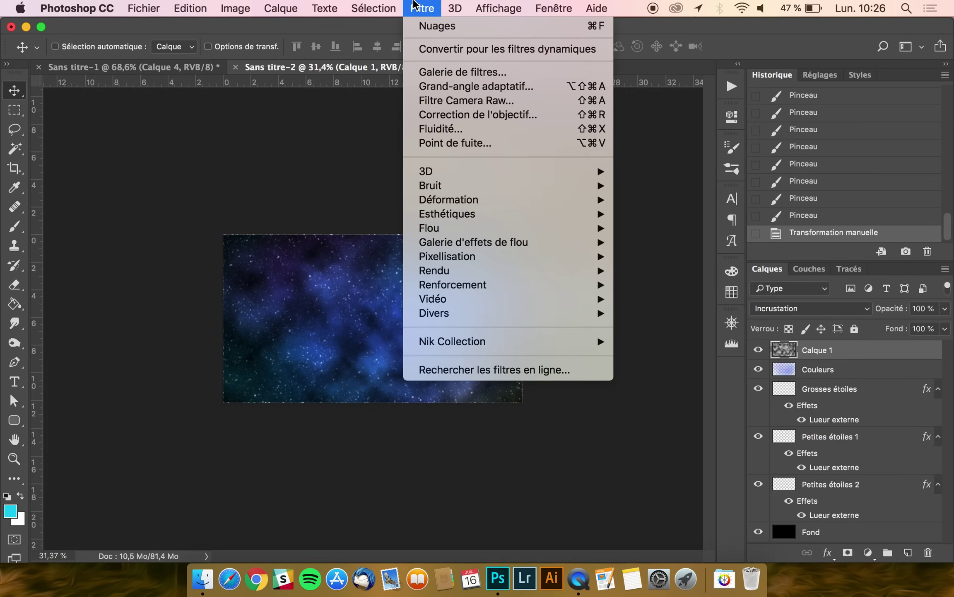
mouse_move(462, 229)
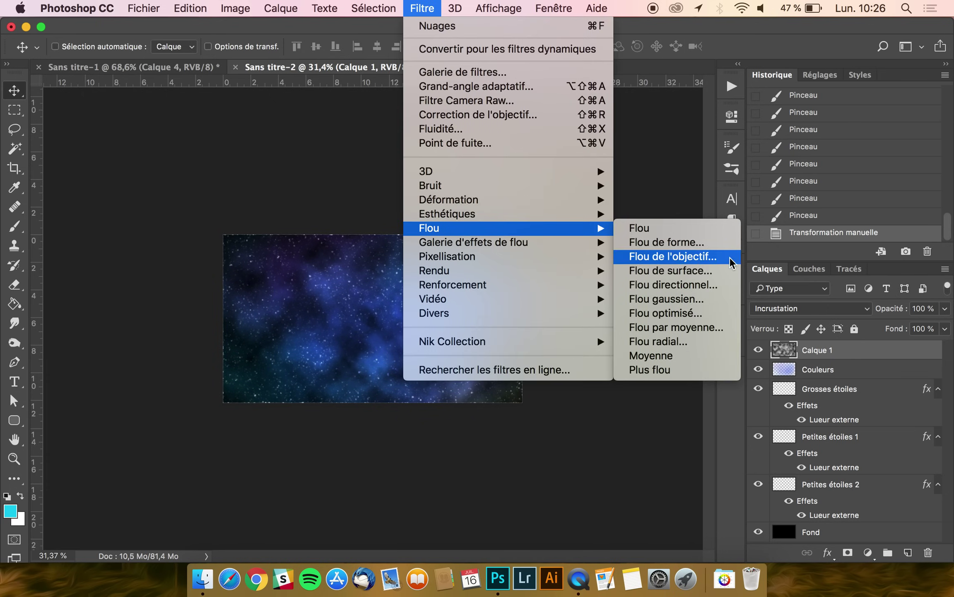
left_click(704, 298)
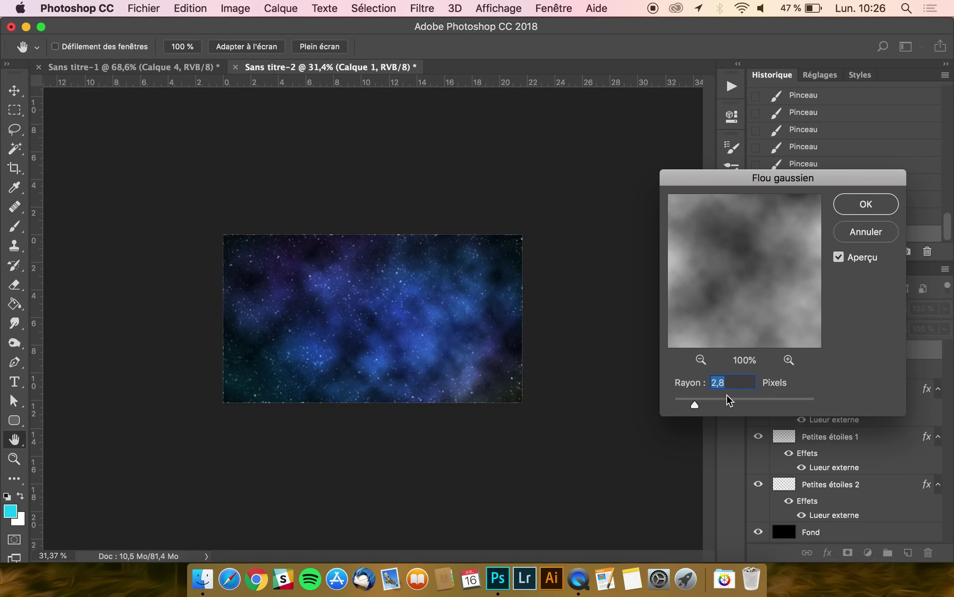
mouse_move(726, 399)
left_mouse_down()
mouse_move(766, 399)
mouse_move(740, 399)
left_mouse_up()
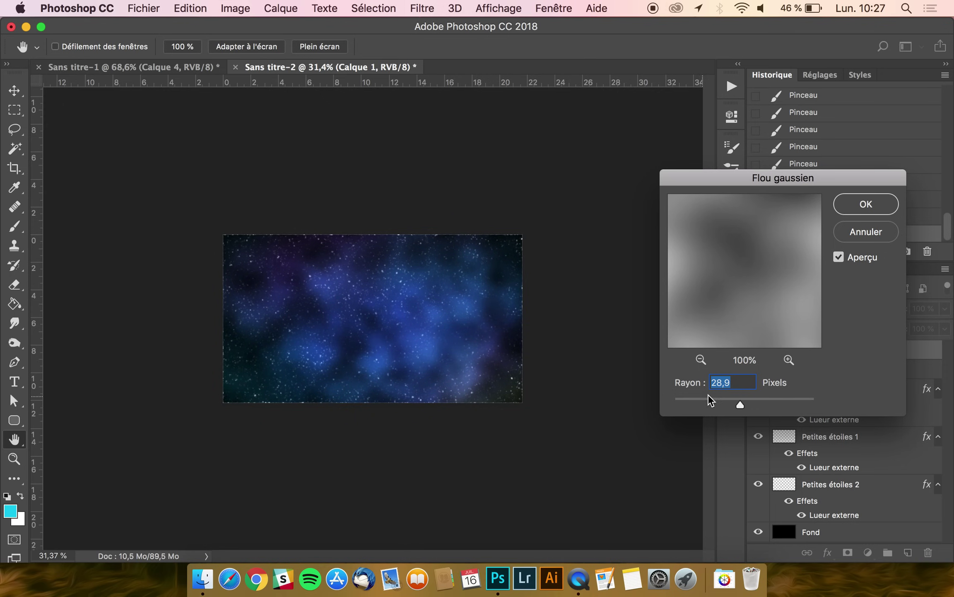
left_click(726, 399)
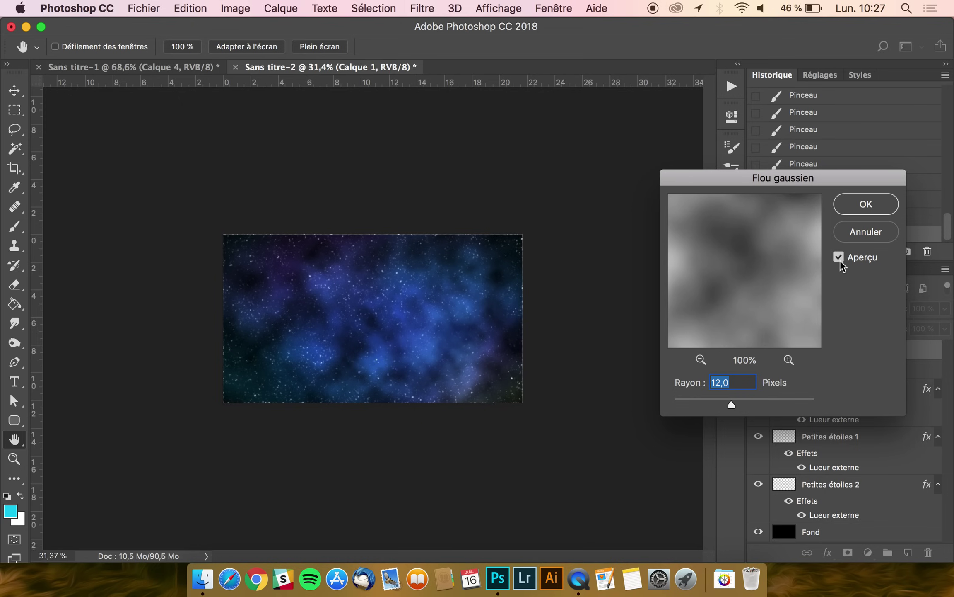
left_click(862, 203)
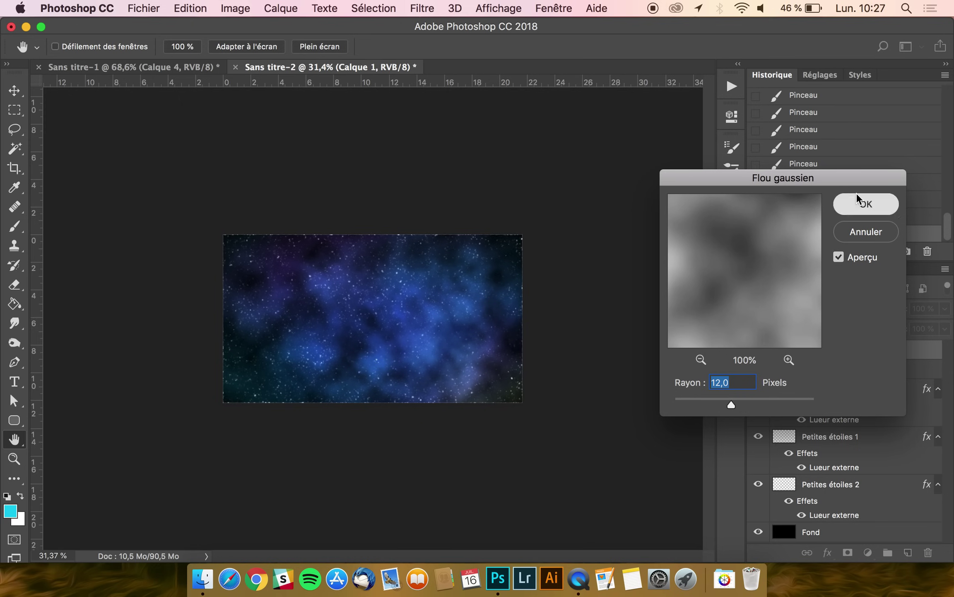
Step: Warp the clouds of Calque 1 with Fluidité strokes at a brush pressure of 51 and compare the image before and after
scroll(497, 292, "up", 2)
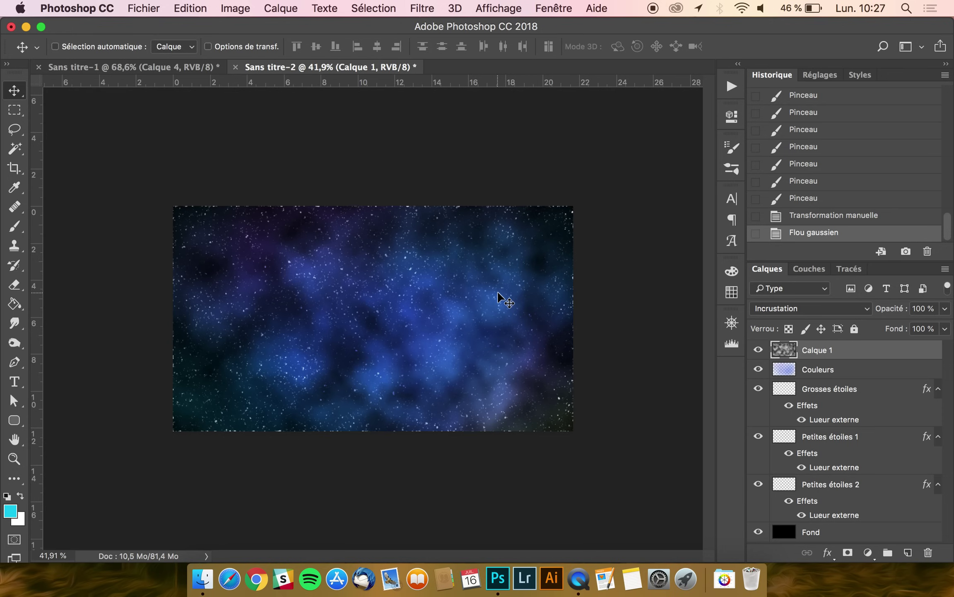
left_click(418, 8)
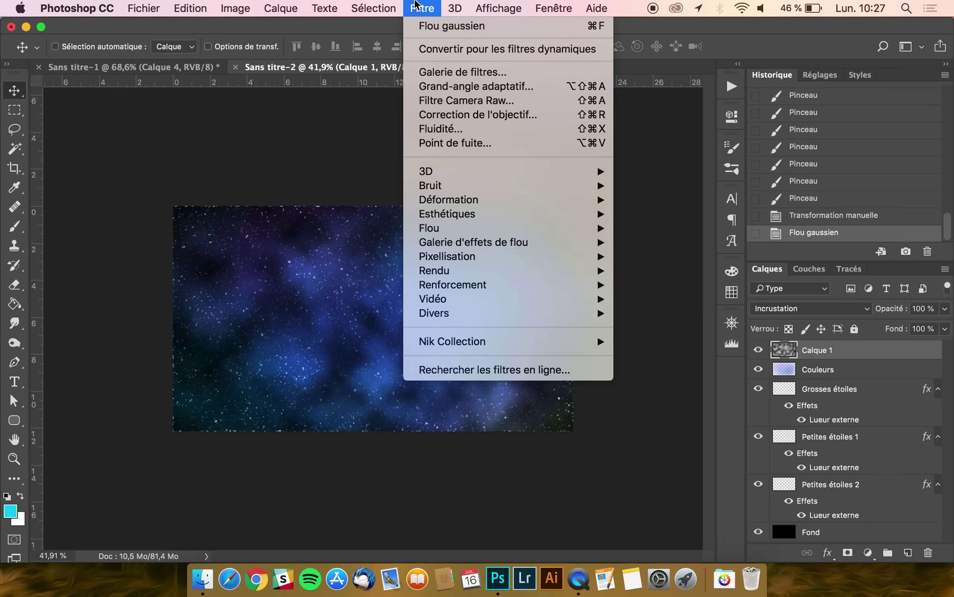
left_click(435, 129)
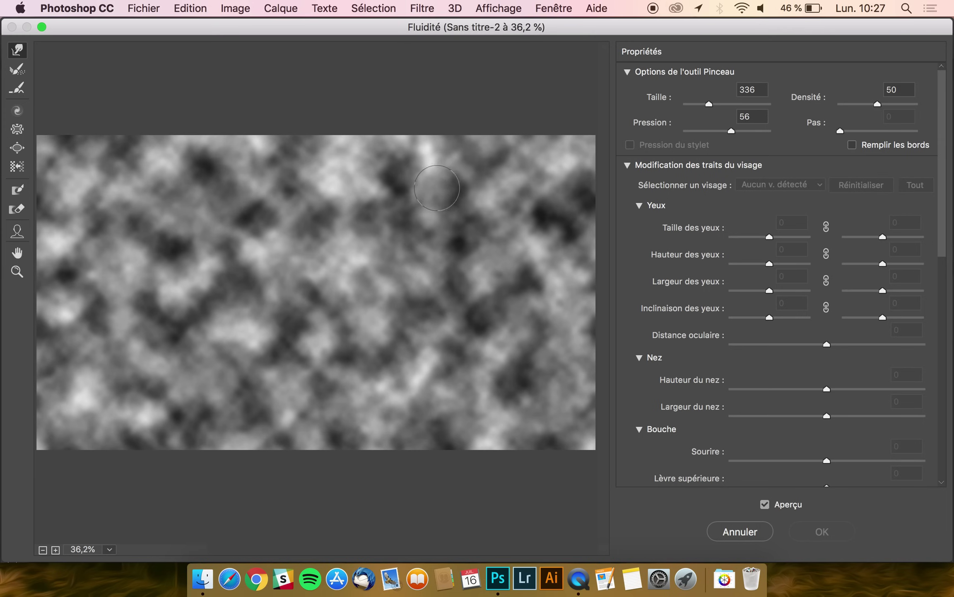
left_click_drag(319, 213, 390, 209)
mouse_move(732, 132)
left_mouse_down()
mouse_move(685, 133)
mouse_move(730, 140)
left_mouse_up()
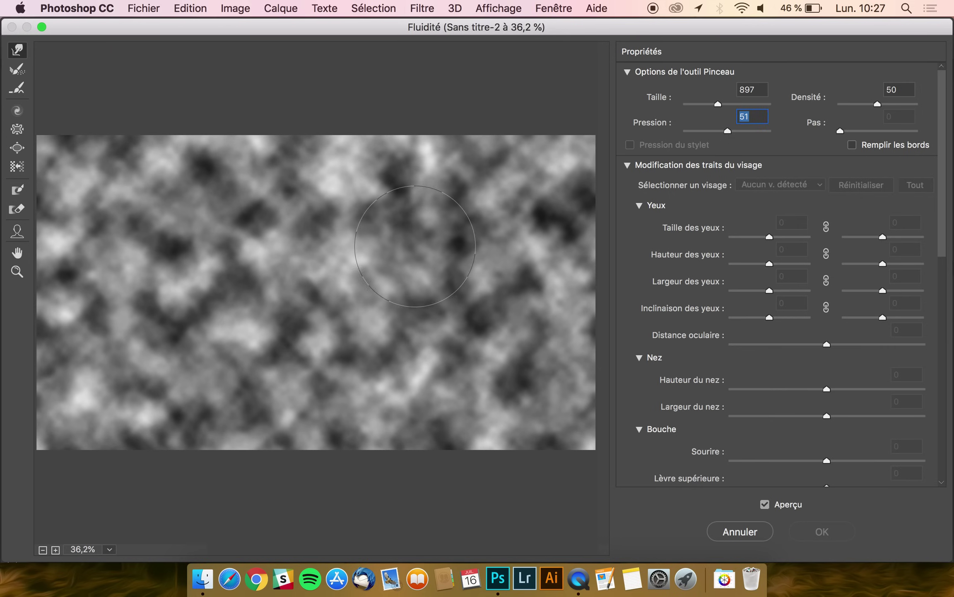
mouse_move(362, 259)
left_mouse_down()
mouse_move(198, 236)
mouse_move(113, 299)
mouse_move(128, 336)
mouse_move(264, 357)
mouse_move(385, 277)
mouse_move(344, 268)
mouse_move(372, 237)
mouse_move(359, 217)
mouse_move(504, 308)
mouse_move(484, 345)
mouse_move(450, 360)
mouse_move(390, 314)
mouse_move(376, 337)
mouse_move(428, 375)
mouse_move(409, 393)
mouse_move(321, 418)
mouse_move(294, 407)
left_mouse_up()
mouse_move(340, 334)
left_mouse_down()
mouse_move(267, 347)
mouse_move(197, 369)
mouse_move(222, 330)
mouse_move(228, 295)
mouse_move(211, 293)
mouse_move(237, 332)
mouse_move(210, 315)
mouse_move(182, 348)
mouse_move(175, 292)
mouse_move(174, 306)
mouse_move(139, 303)
mouse_move(267, 252)
mouse_move(250, 263)
mouse_move(265, 300)
mouse_move(235, 299)
mouse_move(237, 344)
mouse_move(233, 313)
mouse_move(235, 337)
mouse_move(220, 357)
mouse_move(246, 338)
left_mouse_up()
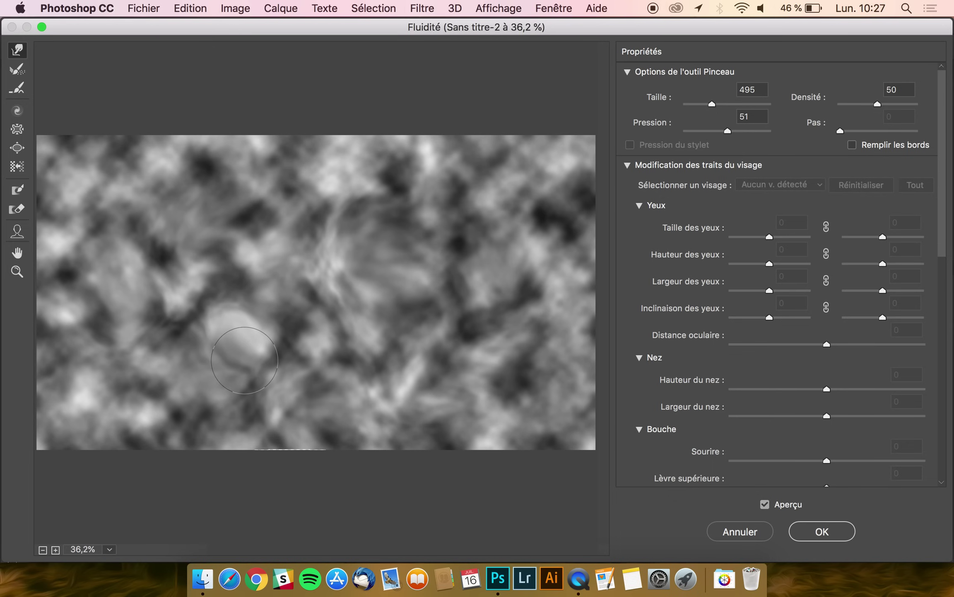
left_click_drag(538, 202, 448, 203)
mouse_move(327, 178)
left_mouse_down()
mouse_move(315, 212)
mouse_move(273, 211)
mouse_move(326, 243)
left_mouse_up()
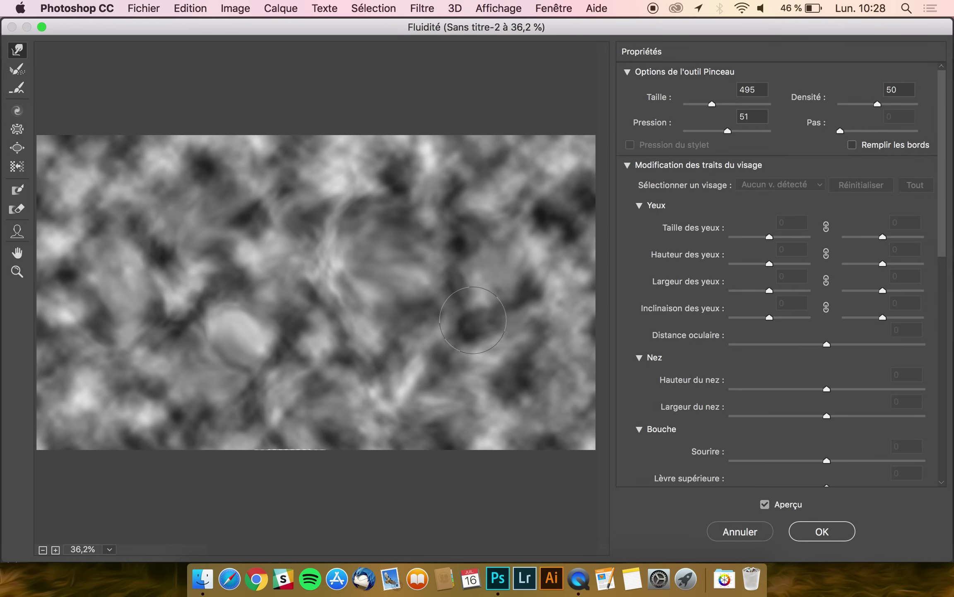
left_click(820, 529)
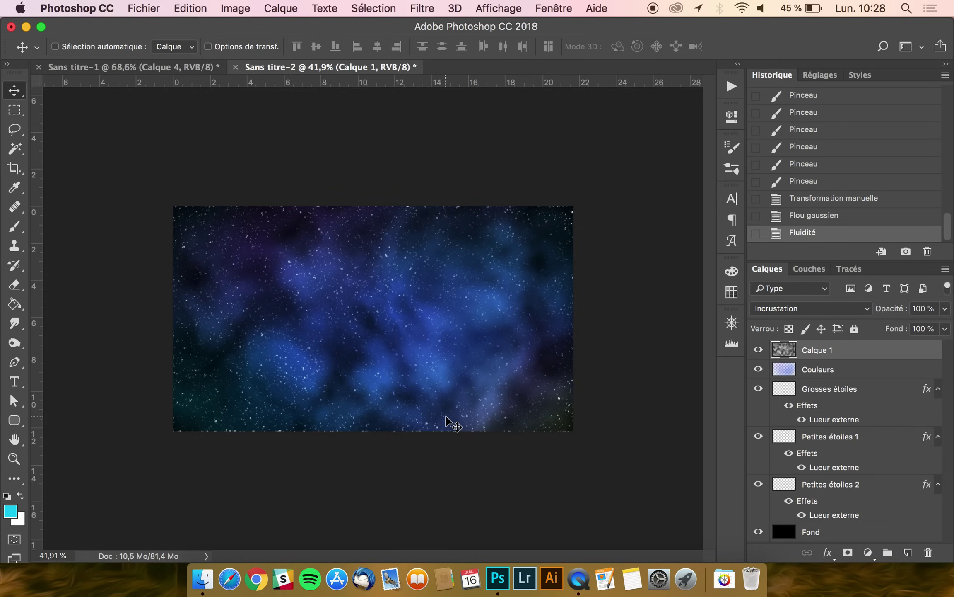
left_click(830, 220)
left_click(827, 235)
Step: Try a circular Fluidité swirl on the lower-left clouds of Calque 1 and undo it
left_click(421, 6)
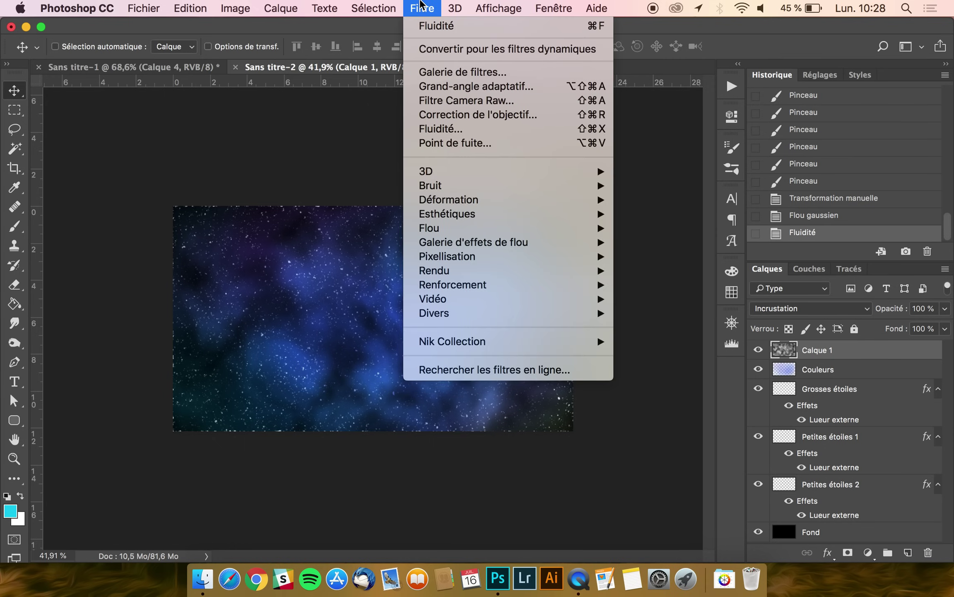
left_click(445, 131)
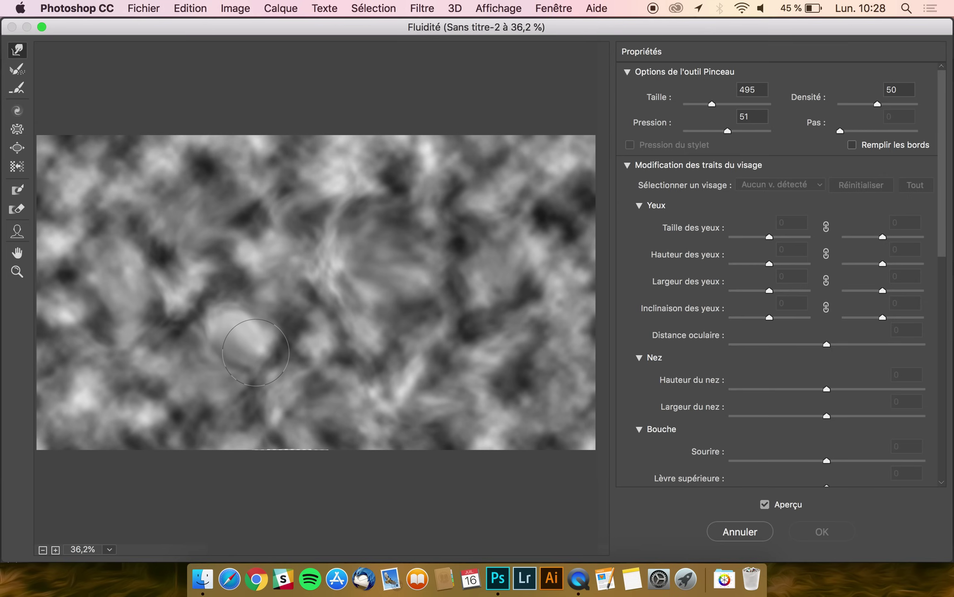
mouse_move(256, 352)
left_mouse_down()
mouse_move(225, 335)
mouse_move(206, 363)
mouse_move(229, 381)
mouse_move(265, 353)
mouse_move(237, 333)
mouse_move(204, 349)
mouse_move(231, 378)
mouse_move(262, 353)
mouse_move(223, 333)
mouse_move(201, 373)
mouse_move(252, 377)
mouse_move(244, 329)
mouse_move(200, 348)
mouse_move(223, 384)
mouse_move(267, 362)
mouse_move(218, 336)
mouse_move(196, 375)
mouse_move(245, 386)
mouse_move(242, 344)
mouse_move(205, 342)
mouse_move(200, 379)
mouse_move(257, 365)
left_mouse_up()
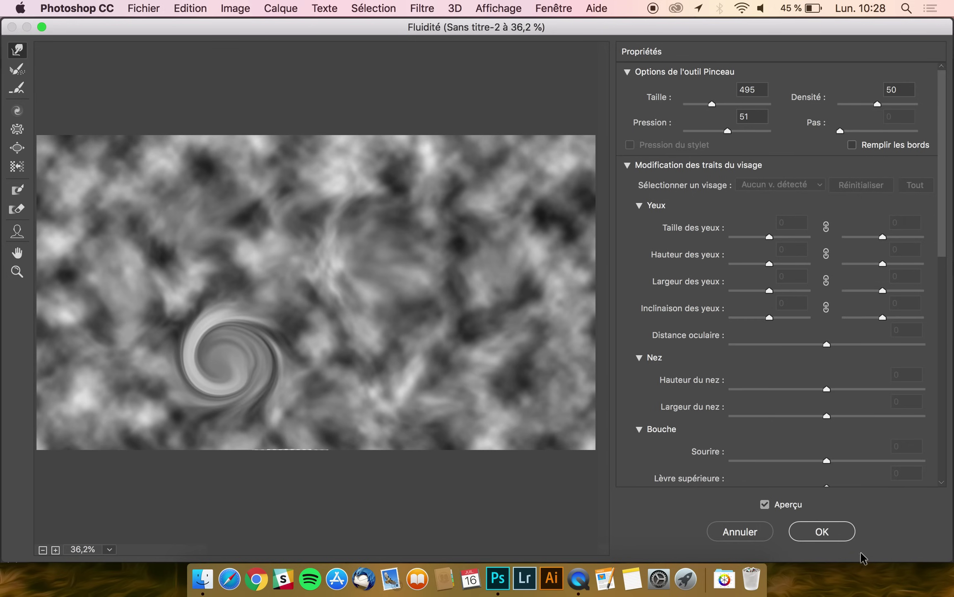
left_click(822, 532)
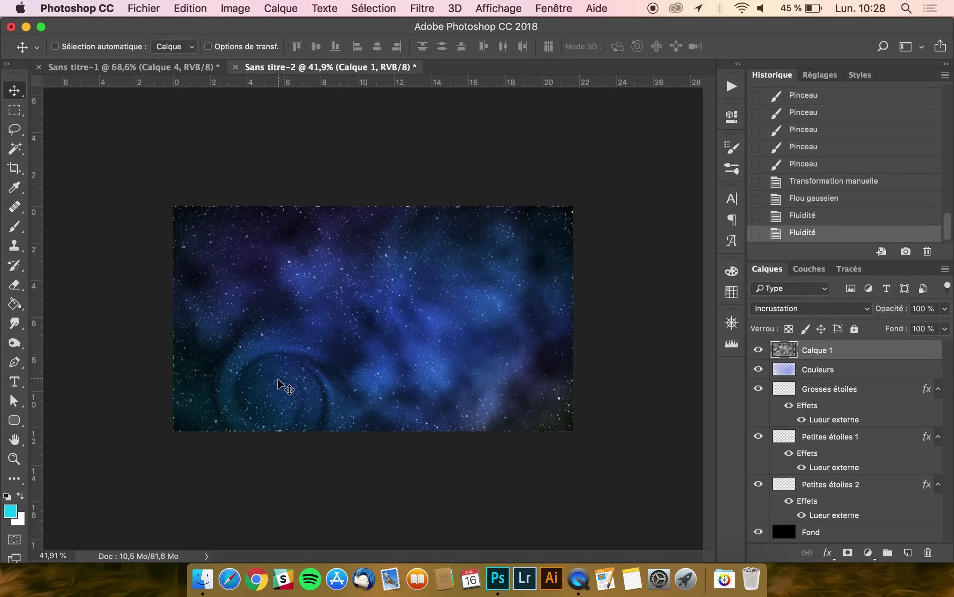
key("super+plus")
key("super+plus")
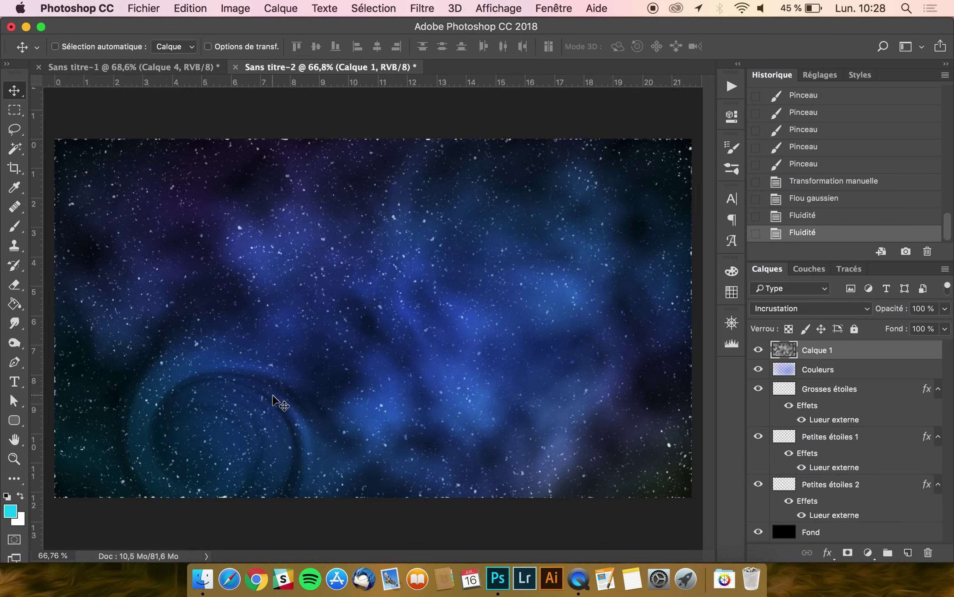
key("super+z")
key("super+minus")
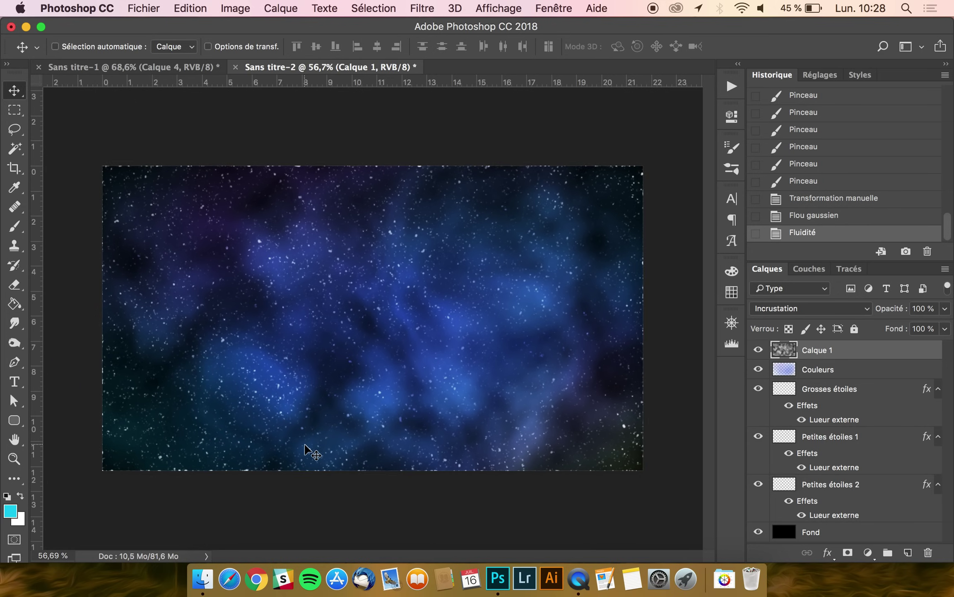
Step: Enlarge the Grosses étoiles layer slightly with a free transform so its edge pixels fall outside the canvas
key("super+plus")
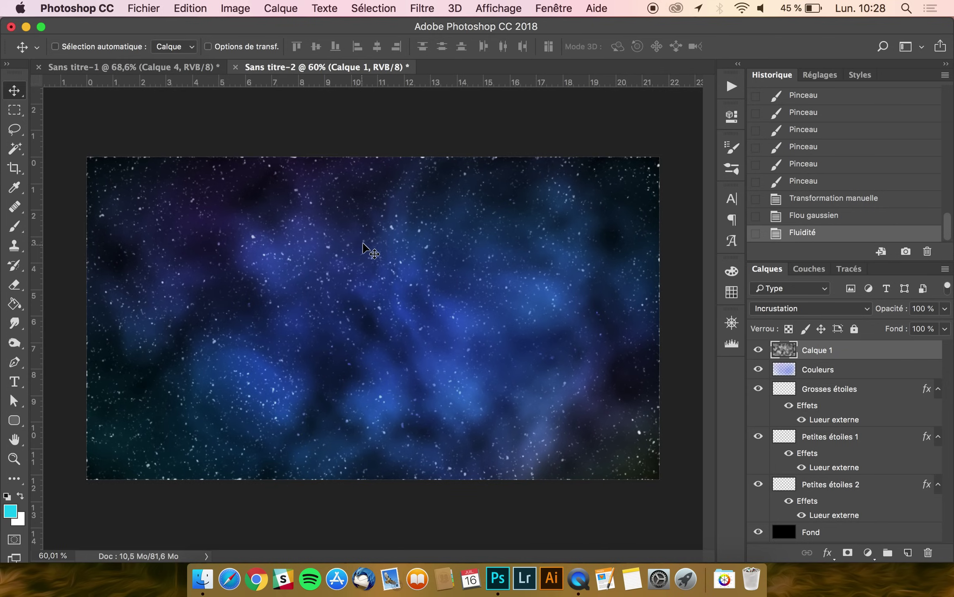
key("super+plus")
key("super+plus")
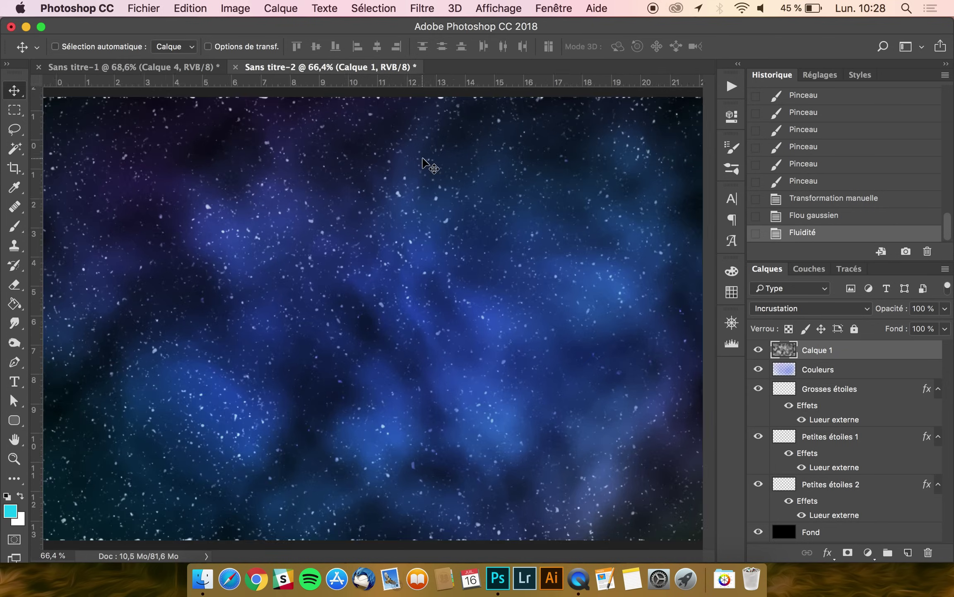
scroll(422, 159, "up", 3)
key("super+plus")
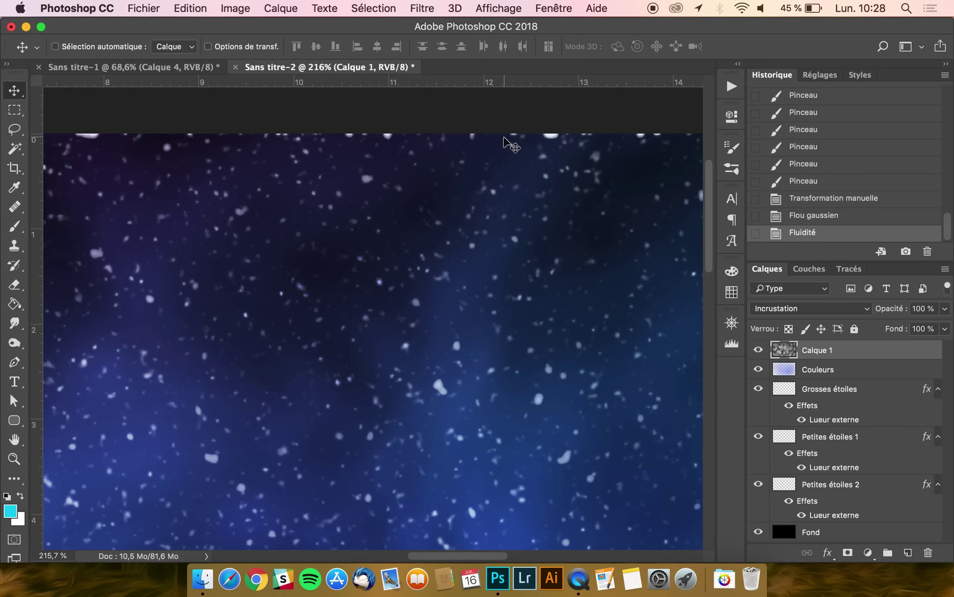
key("super+minus")
scroll(510, 145, "down", 3)
scroll(458, 260, "down", 4)
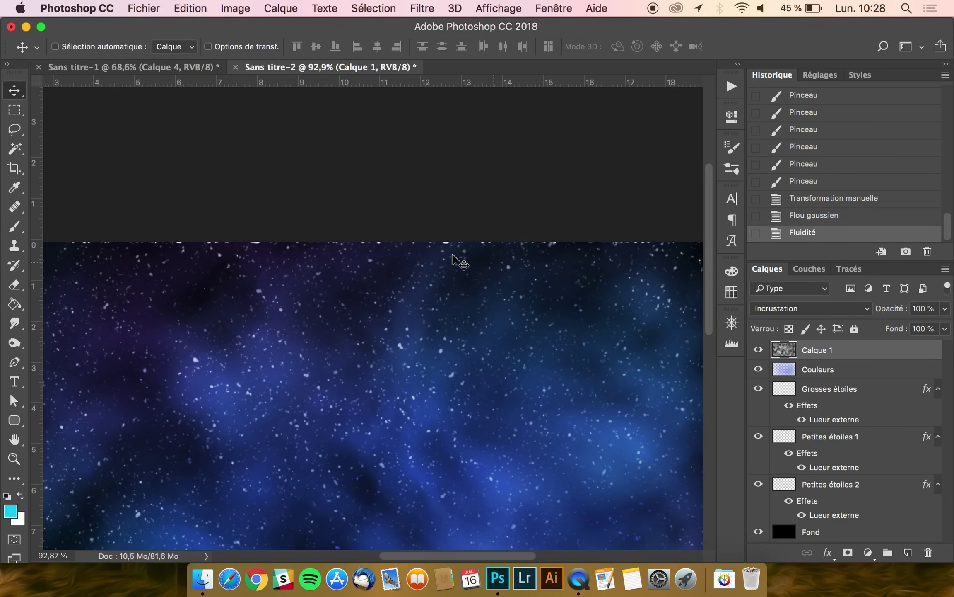
left_click(835, 386)
scroll(441, 389, "down", 4)
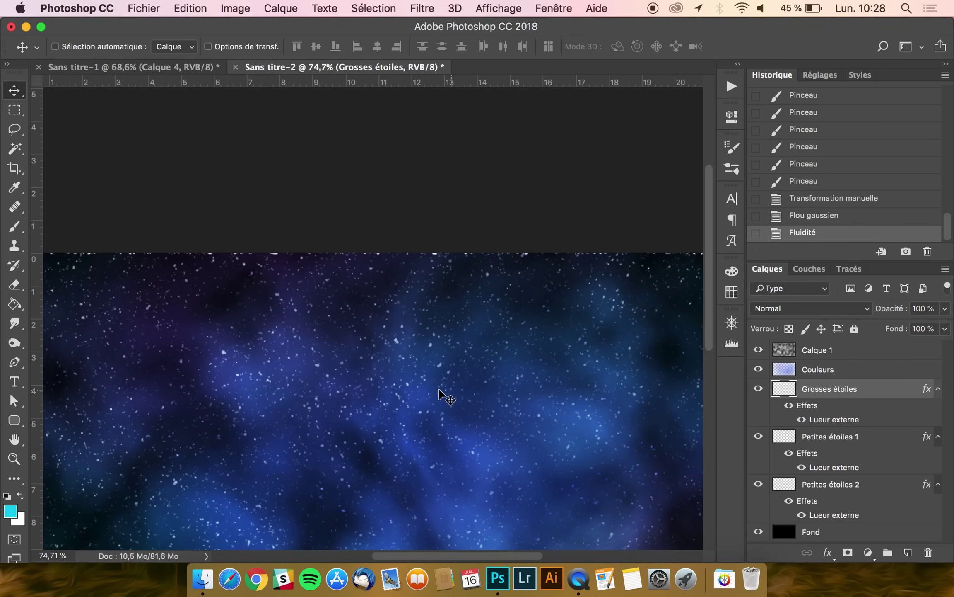
key("super+t")
left_click_drag(651, 161, 650, 161)
key("Return")
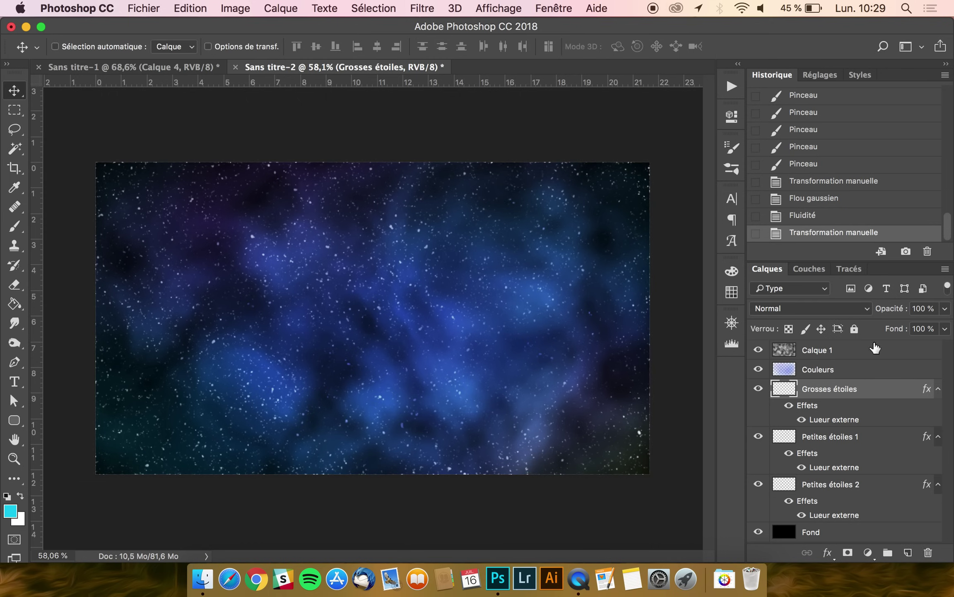
Step: Enlarge the Petites étoiles 1 layer to about 102.5 % with a free transform
left_click(847, 435)
key("super+t")
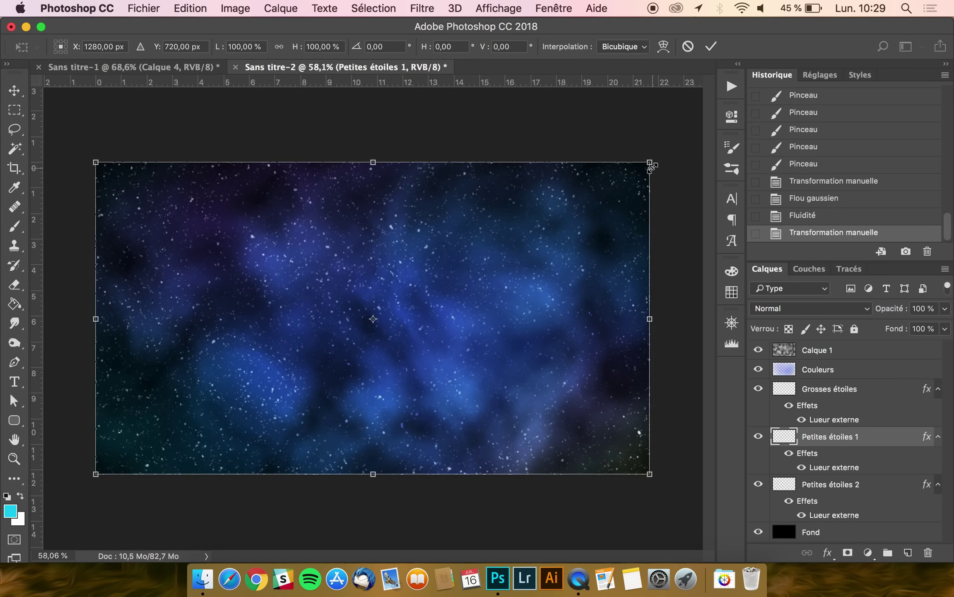
left_click_drag(651, 163, 658, 161)
key("Return")
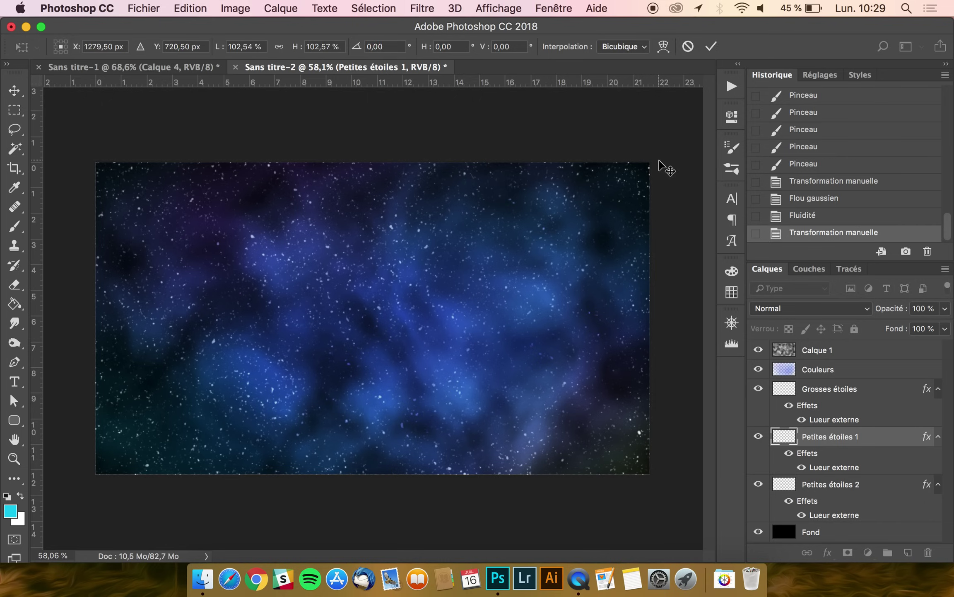
Step: Enlarge the Petites étoiles 2 layer slightly beyond the canvas edges with a free transform
left_click(825, 484)
key("super+t")
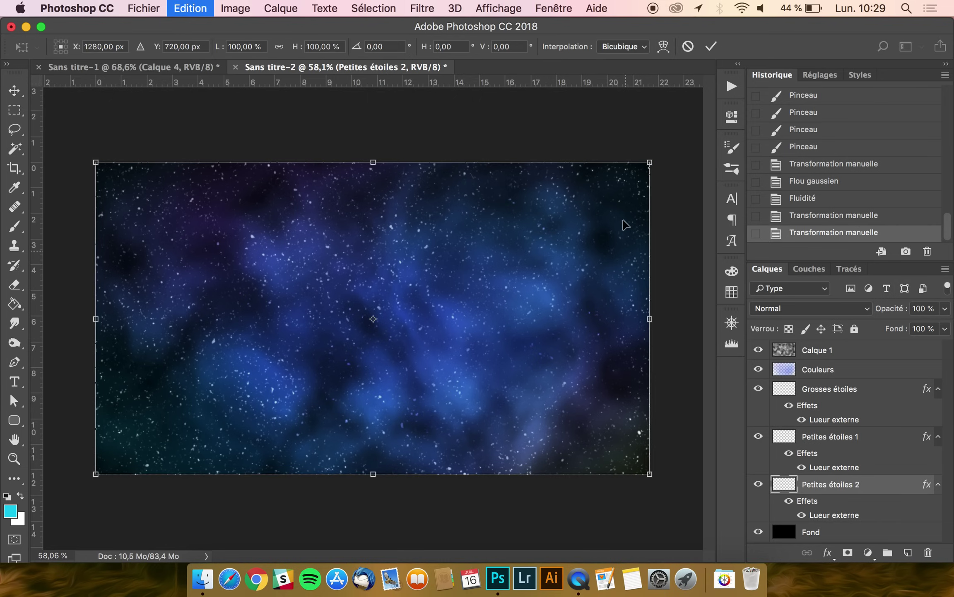
left_click_drag(648, 164, 655, 159)
key("Return")
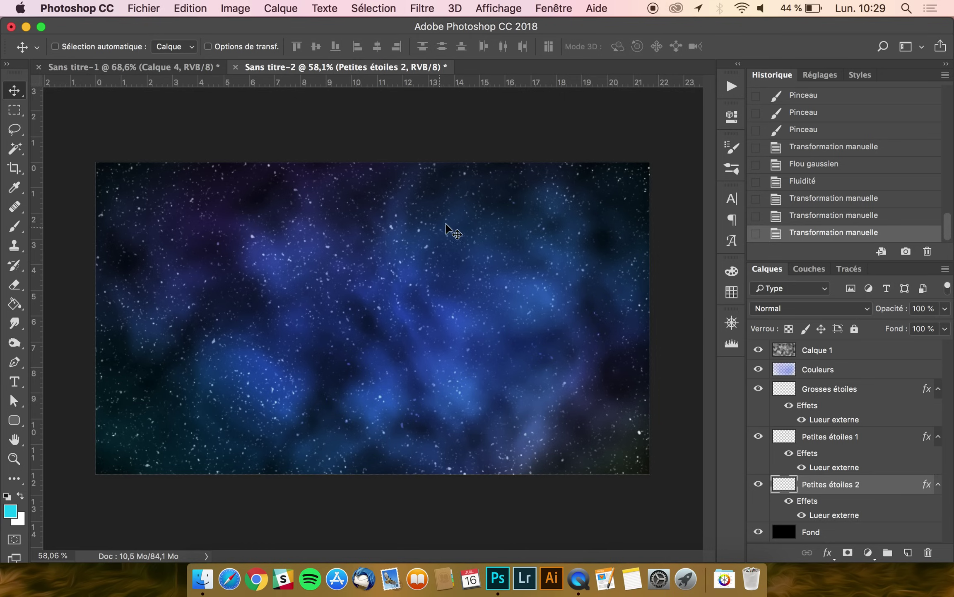
Step: Try an opacity of 43 % on the cloud layer Calque 1 and set it back to 100 %
left_click(854, 371)
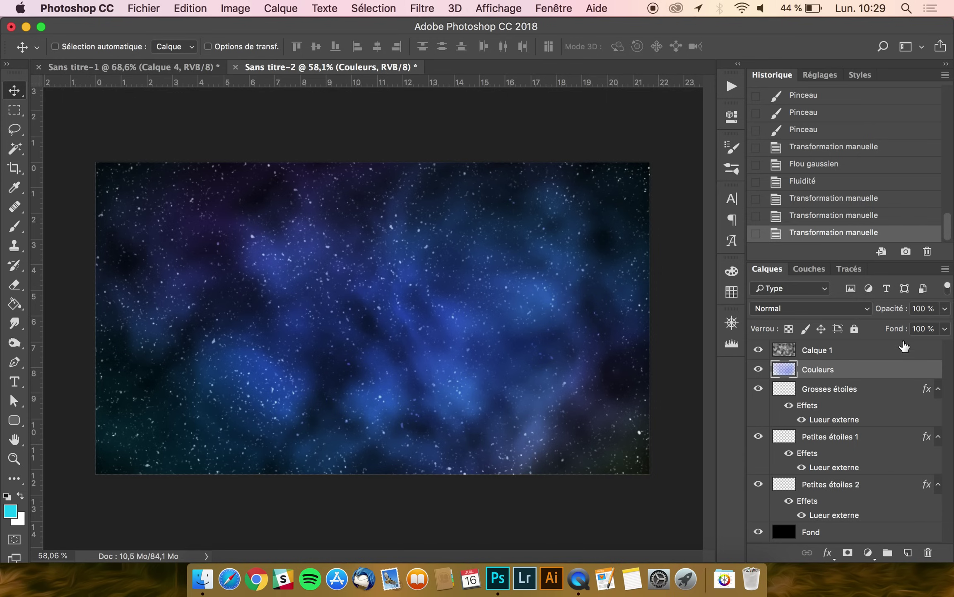
left_click(849, 356)
left_click(945, 309)
left_click(924, 322)
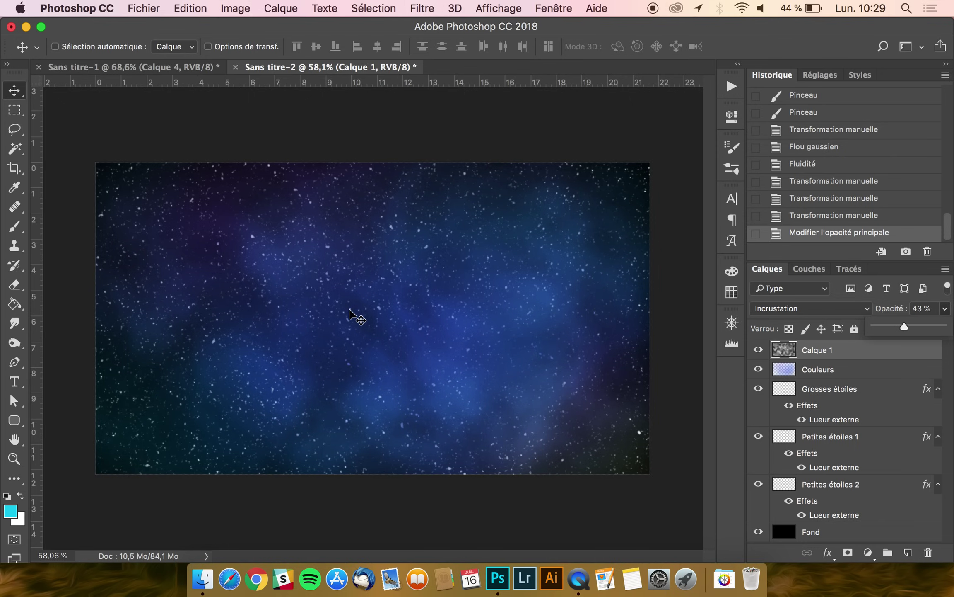
left_click_drag(905, 327, 949, 326)
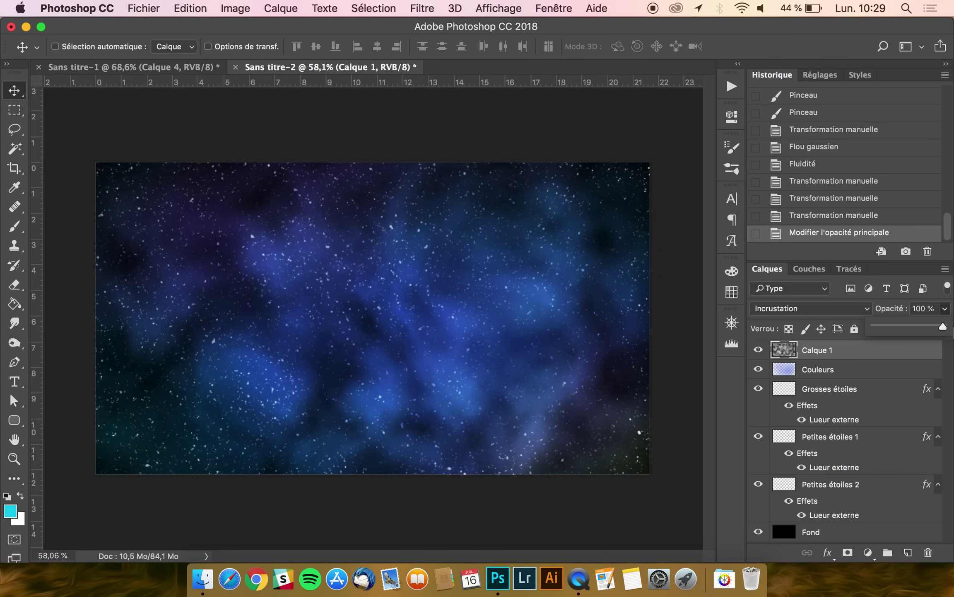
left_click(839, 355)
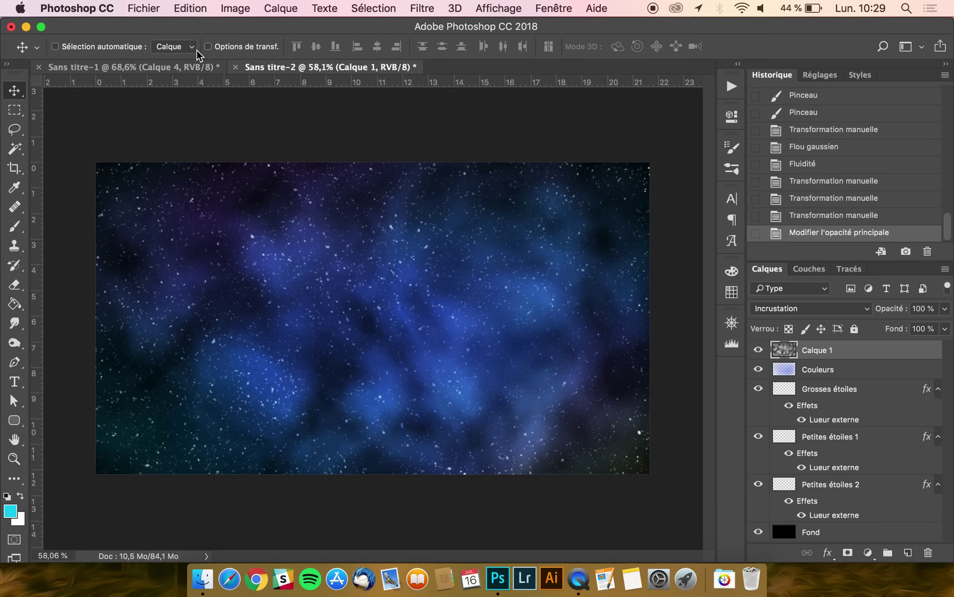
Step: Switch to the Sans titre-1 document and view its whole space background for comparison
left_click(157, 69)
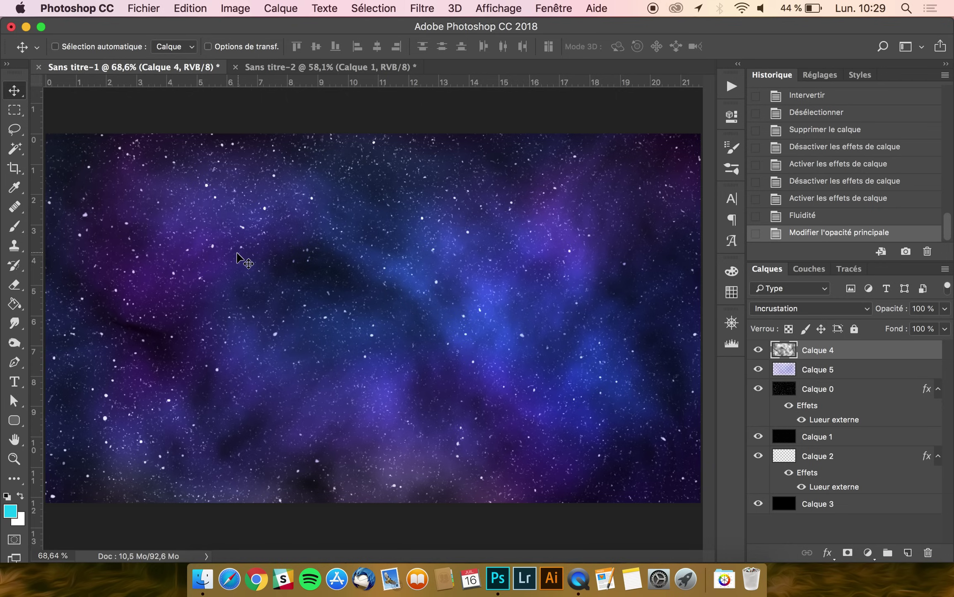
scroll(239, 255, "down", 3)
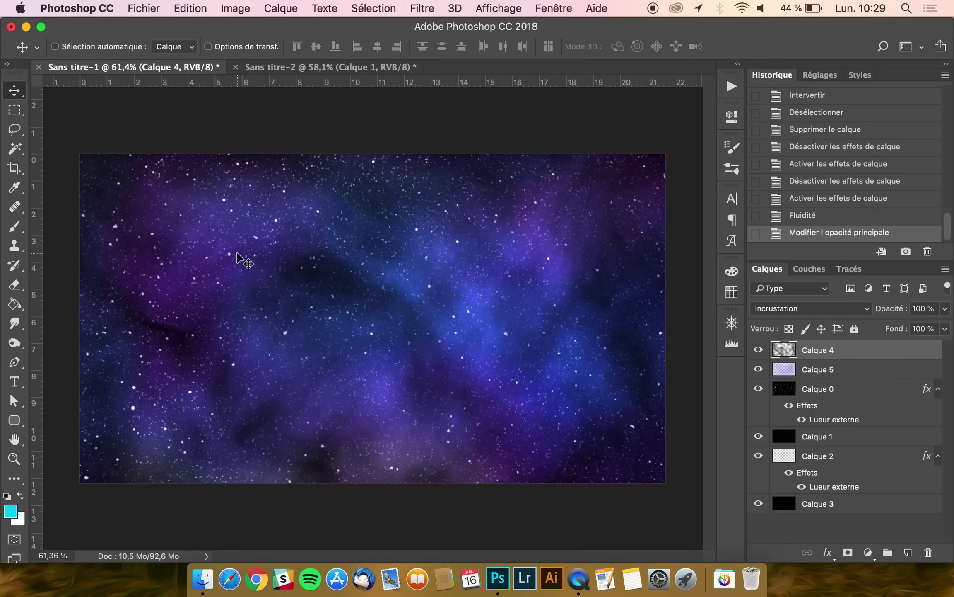